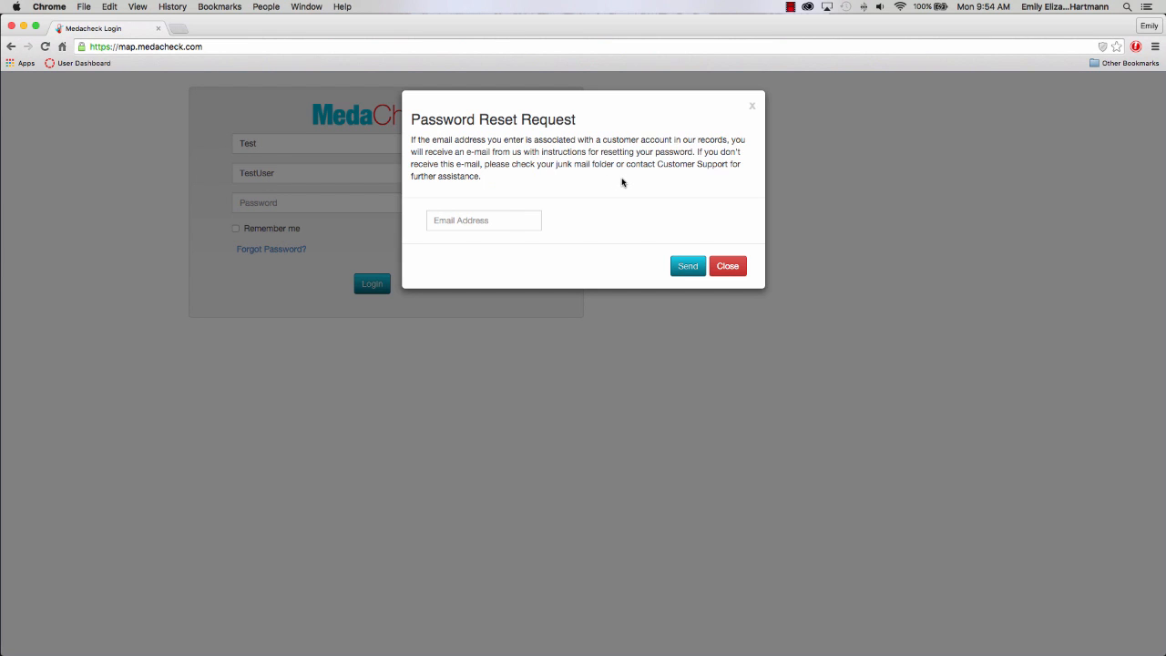
Close the password reset dialog, log in with the test account password, and dismiss Chrome's save-password bar.
{"action": "left_click", "coordinate": [728, 266]}
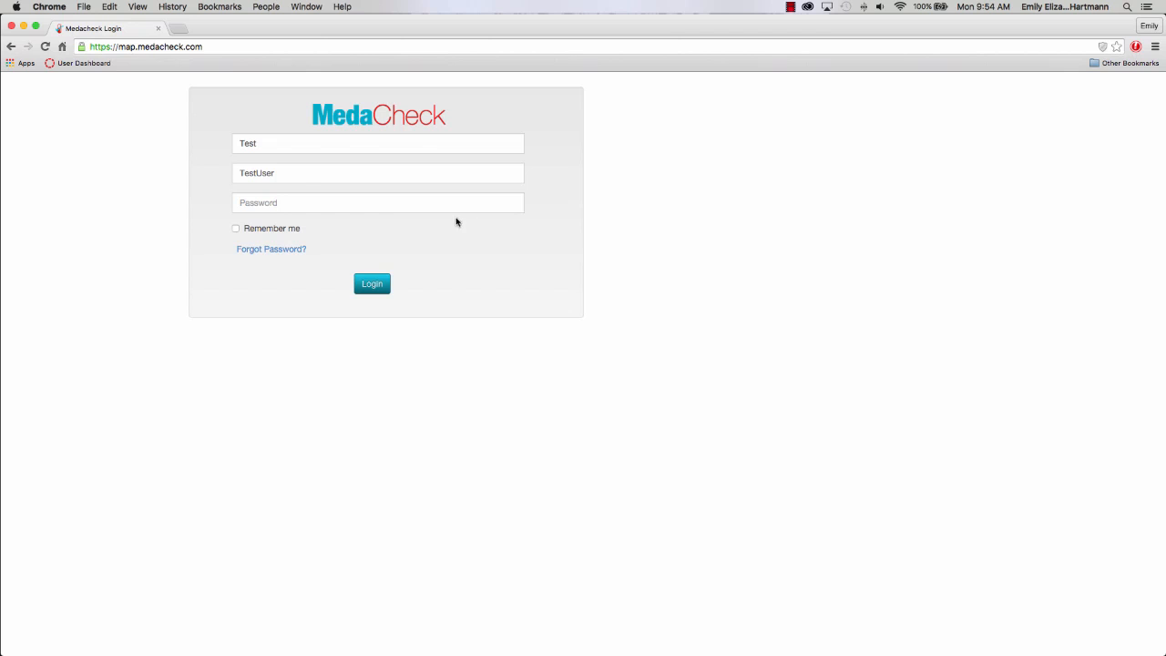
{"action": "left_click", "coordinate": [452, 204]}
{"action": "type", "text": "•••••••"}
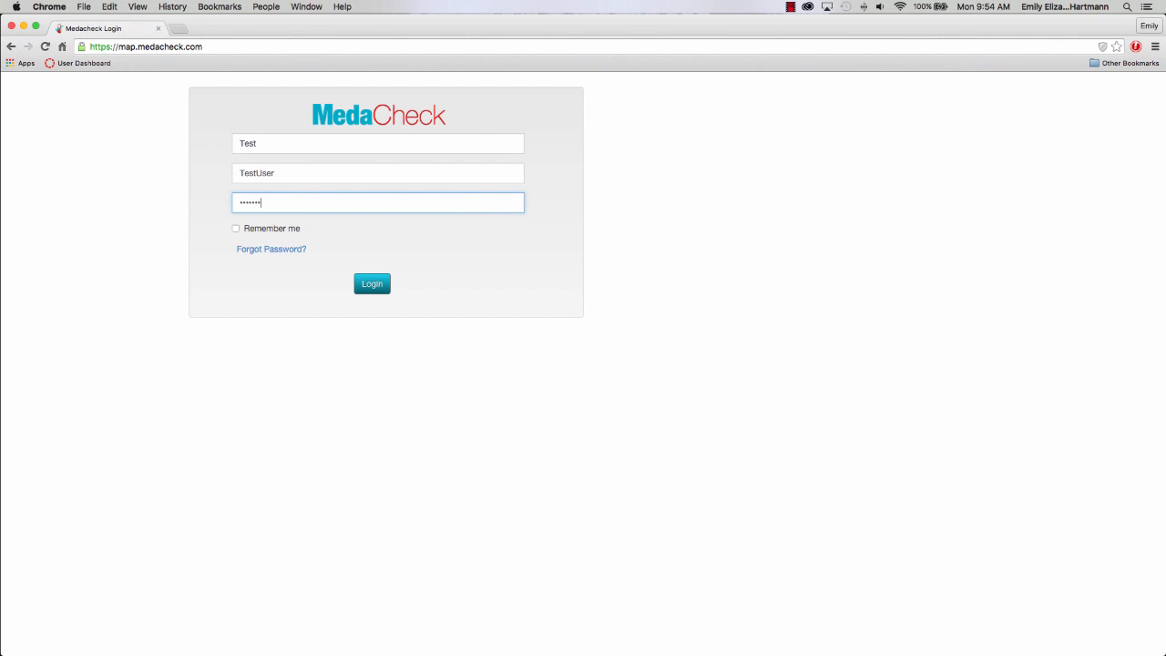
{"action": "left_click", "coordinate": [372, 284]}
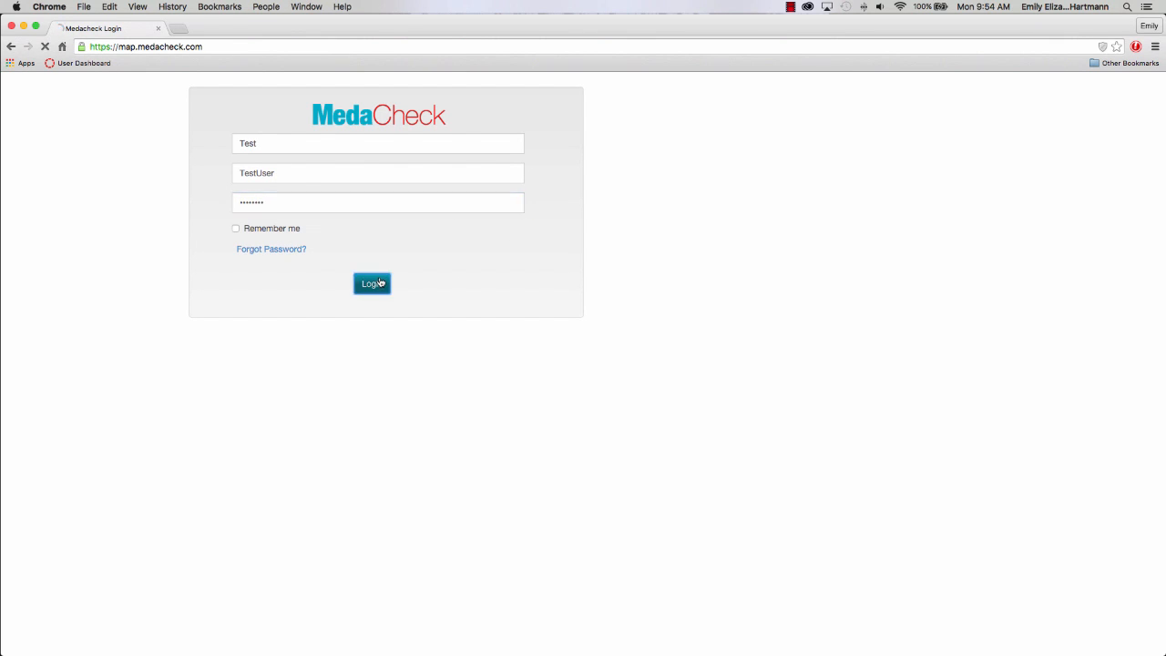
{"action": "left_click", "coordinate": [1153, 82]}
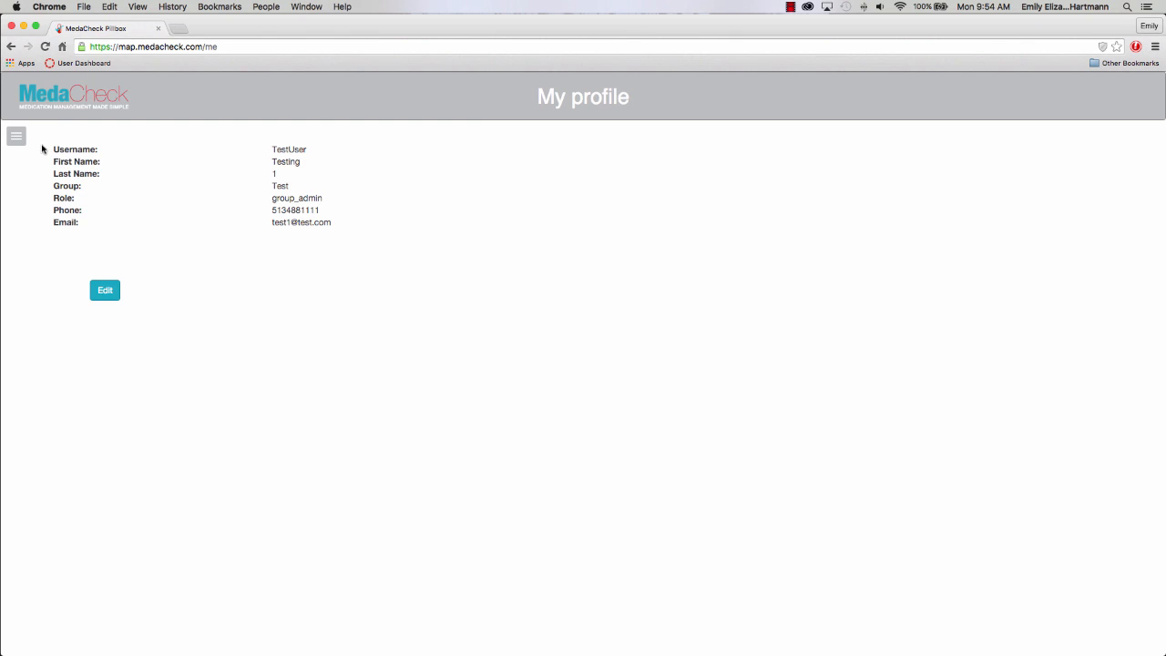
Open the blank Add patient form from Patients > add patient in the navigation menu.
{"action": "left_click", "coordinate": [17, 139]}
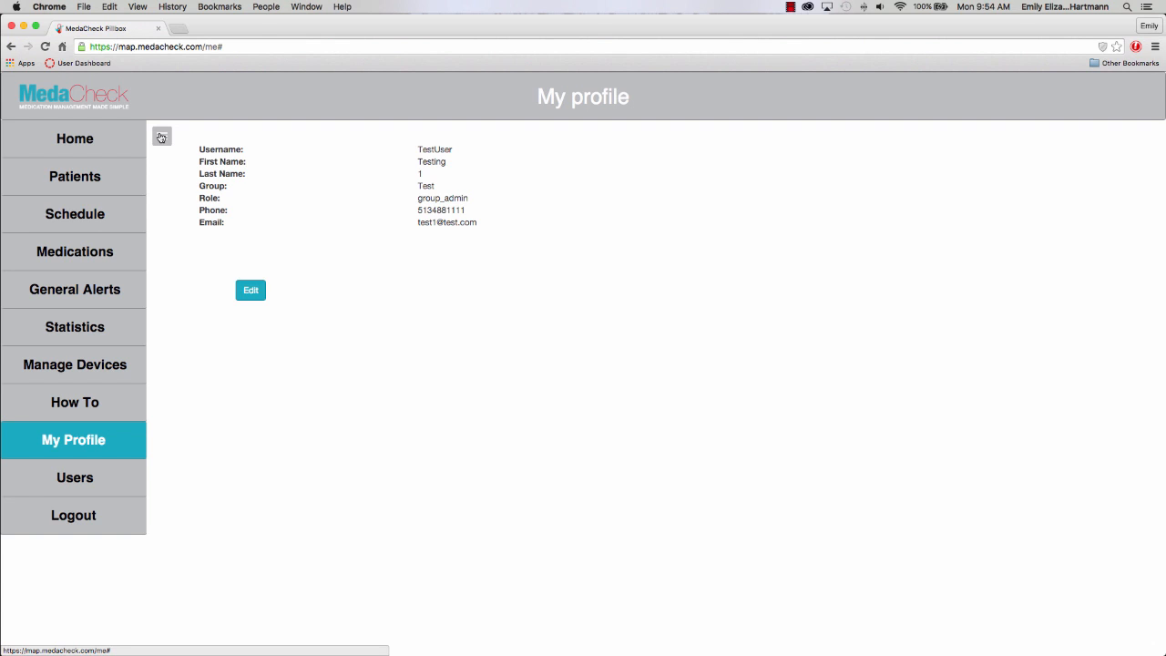
{"action": "left_click", "coordinate": [76, 176]}
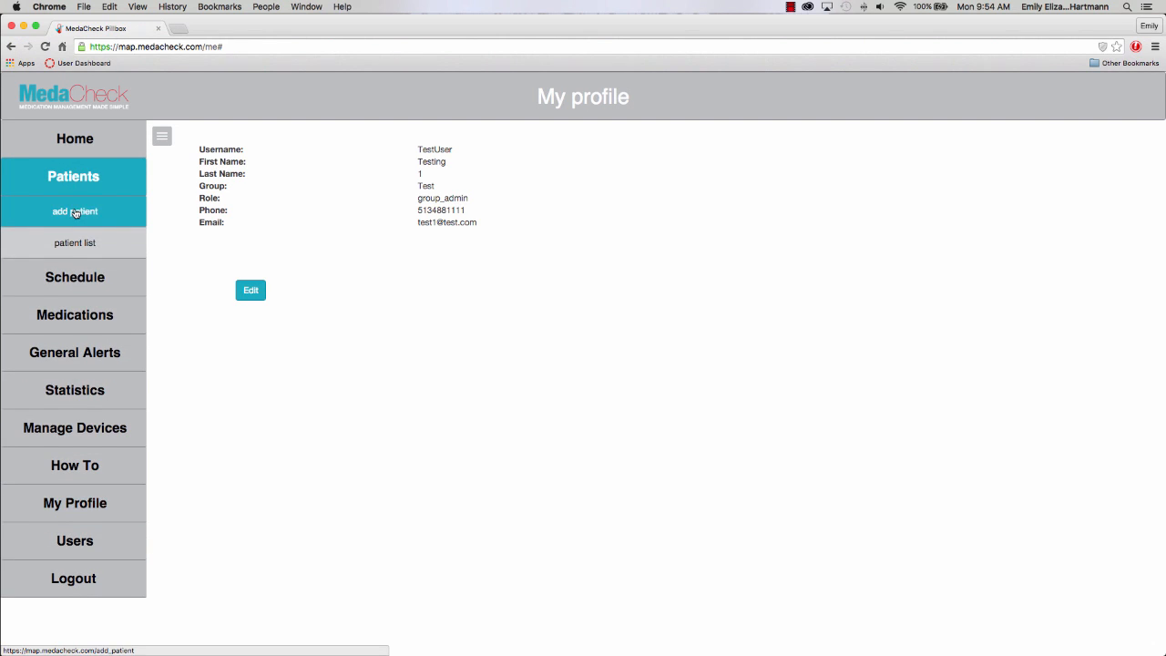
{"action": "left_click", "coordinate": [76, 211]}
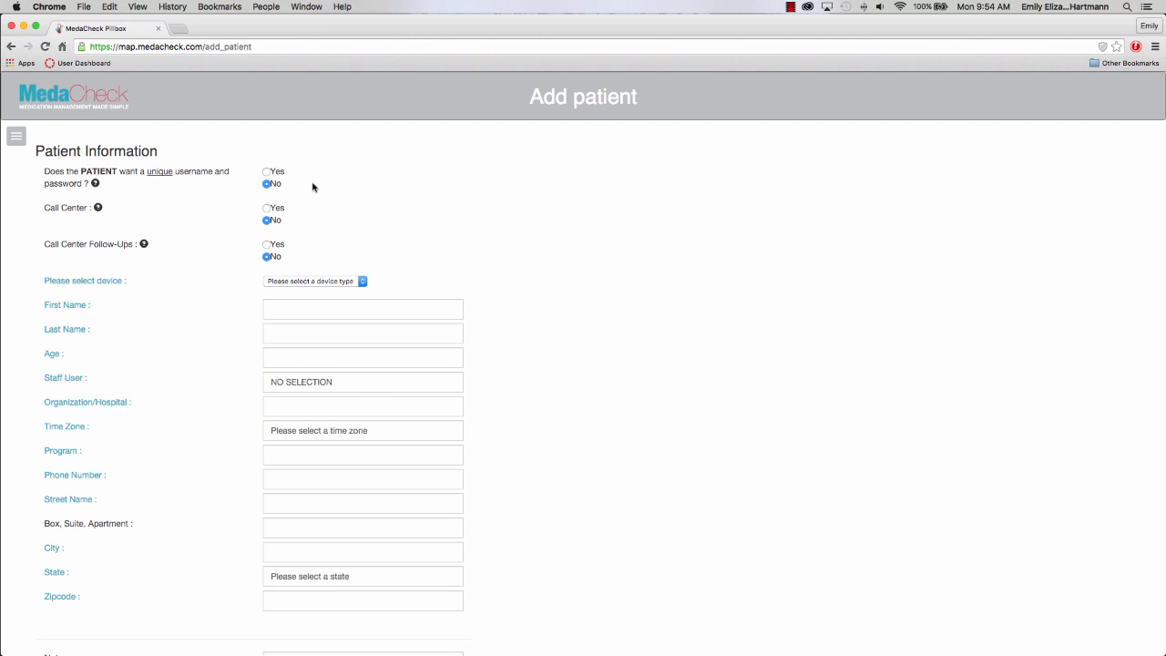
Switch Call Center to Yes, leaving unique username/password at No and no device chosen.
{"action": "mouse_move", "coordinate": [95, 184]}
{"action": "left_click", "coordinate": [266, 172]}
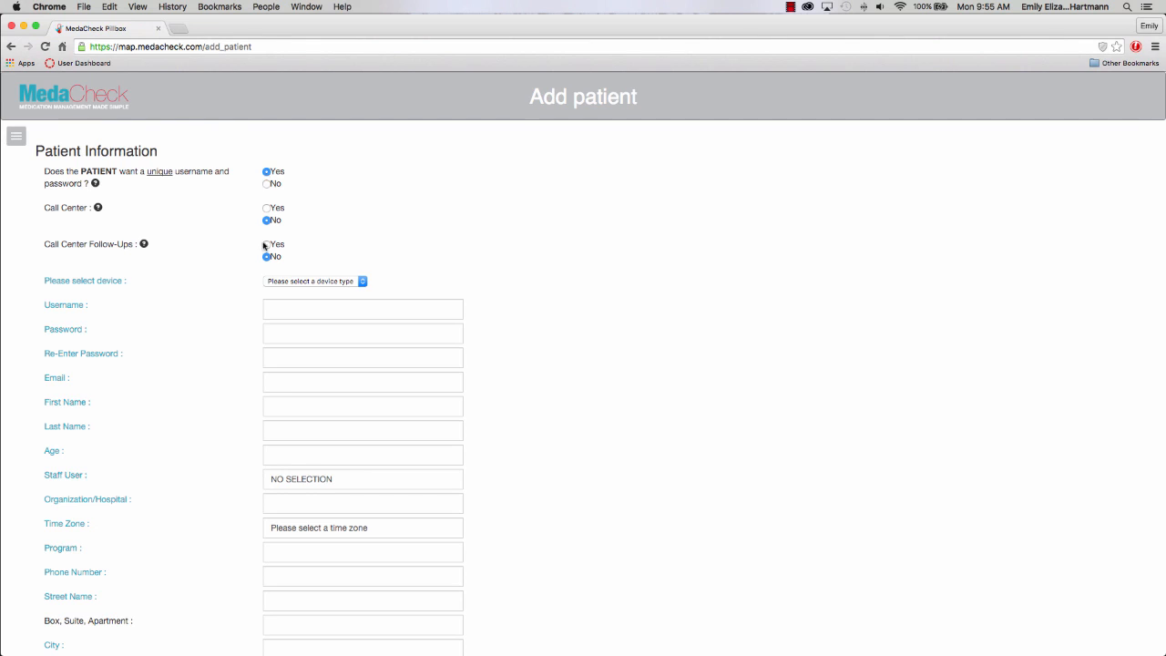
{"action": "left_click", "coordinate": [292, 282]}
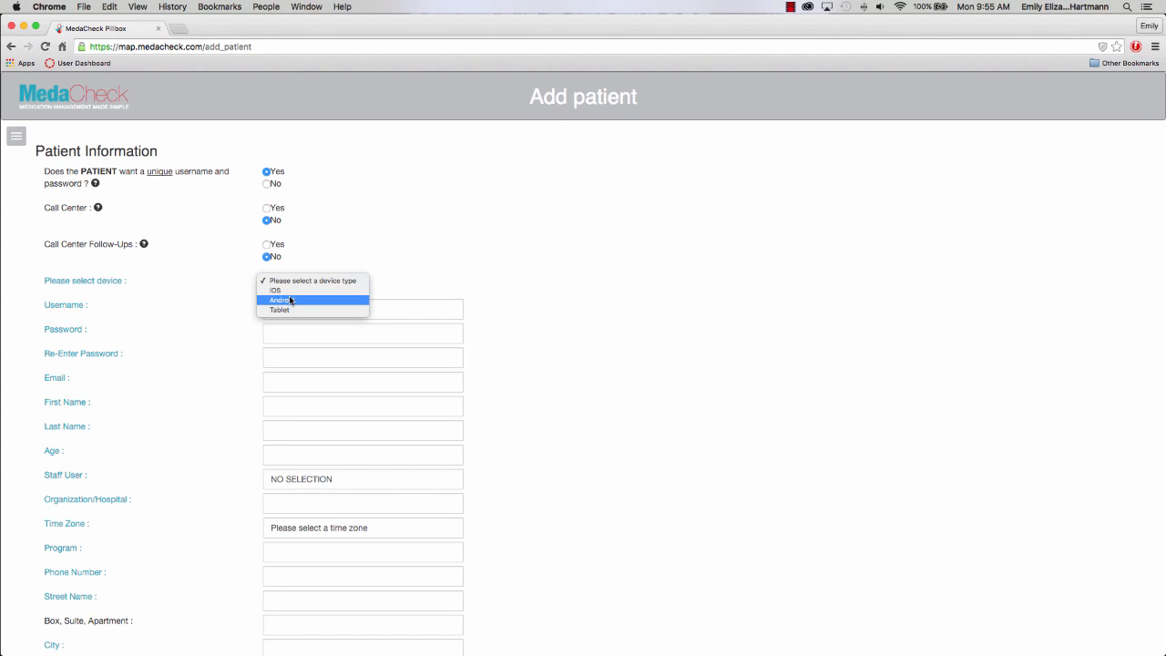
{"action": "left_click", "coordinate": [267, 186]}
{"action": "left_click", "coordinate": [266, 184]}
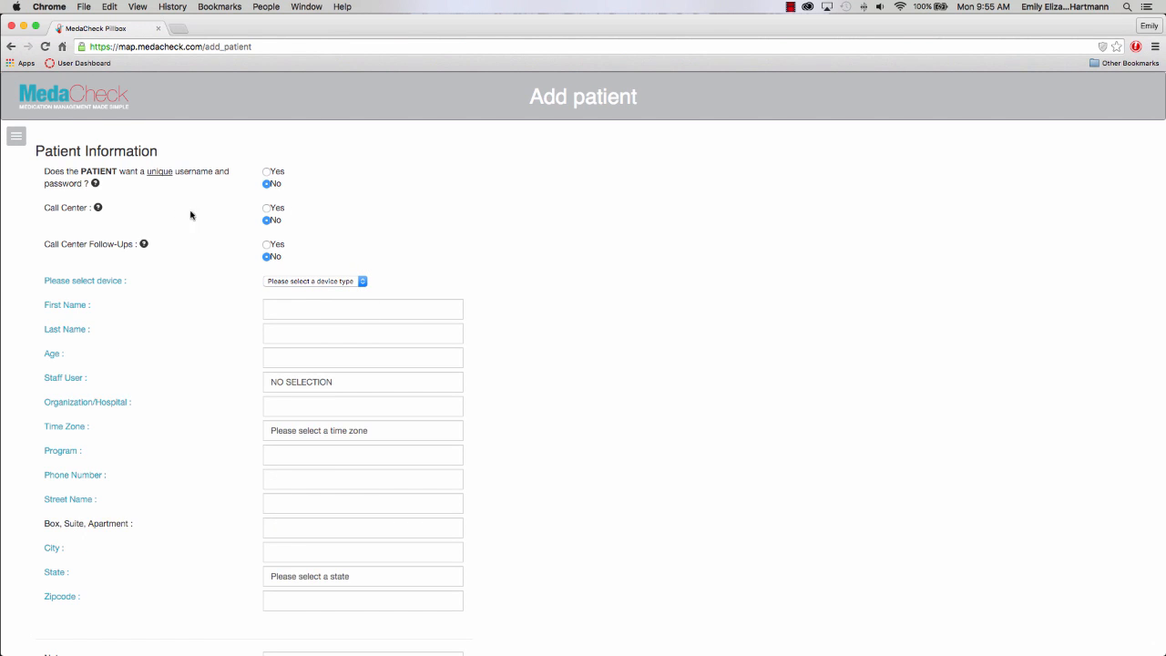
{"action": "mouse_move", "coordinate": [98, 208]}
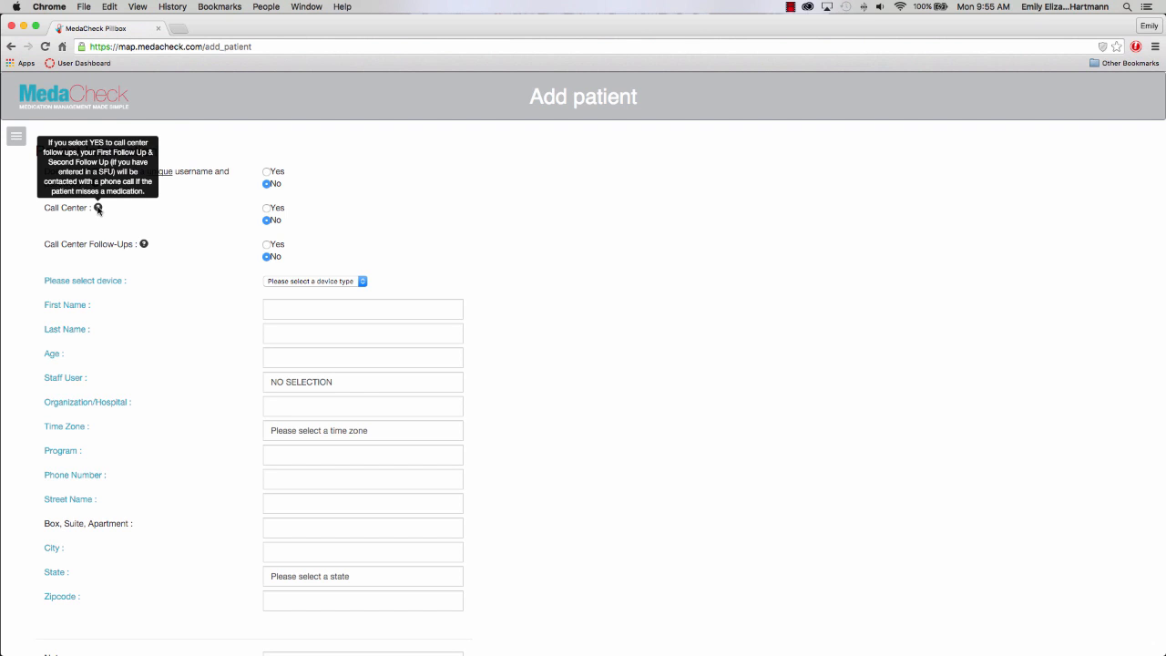
{"action": "left_click", "coordinate": [267, 210]}
{"action": "mouse_move", "coordinate": [146, 243]}
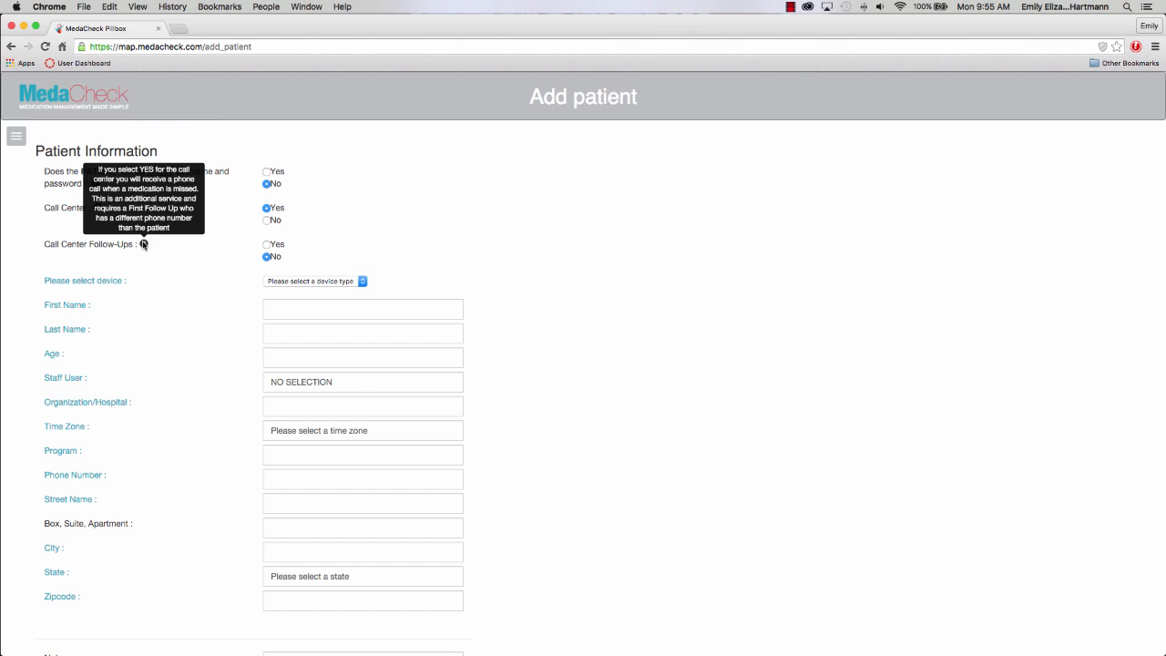
{"action": "left_click", "coordinate": [266, 244]}
{"action": "left_click", "coordinate": [307, 281]}
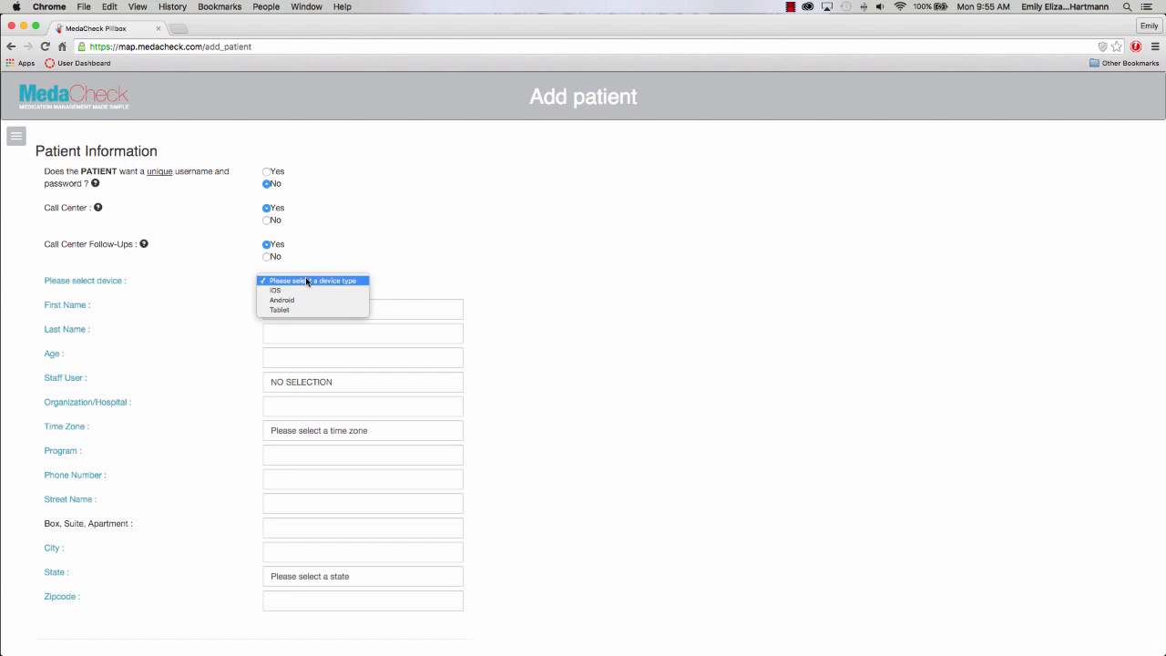
{"action": "left_click", "coordinate": [299, 311]}
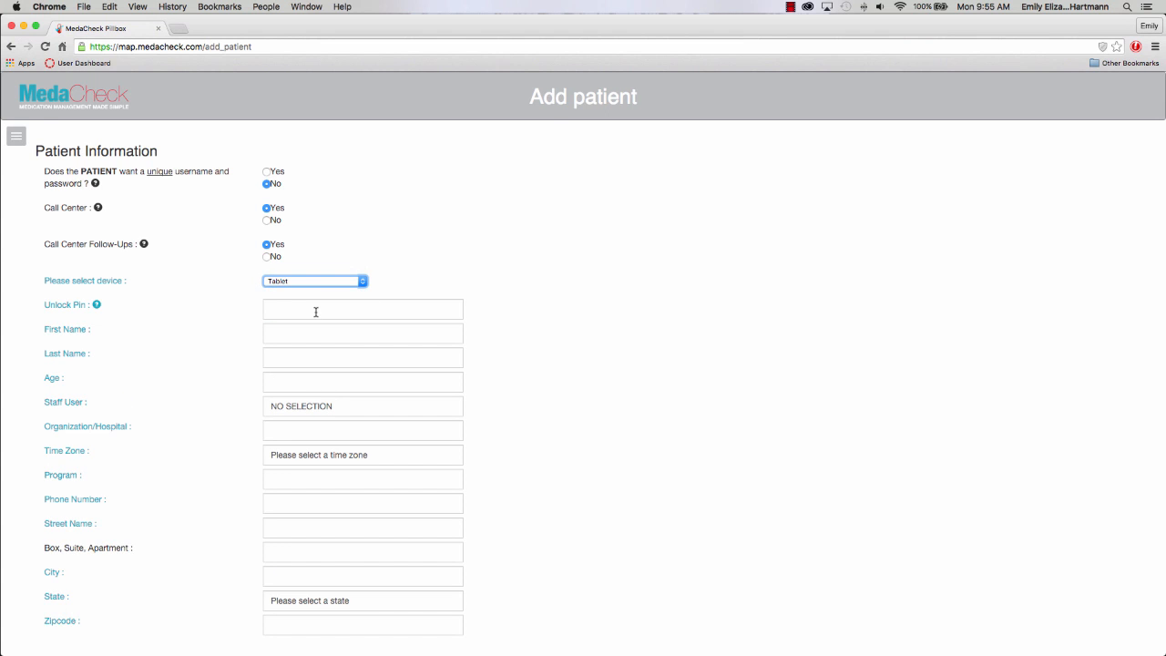
{"action": "left_click", "coordinate": [315, 311]}
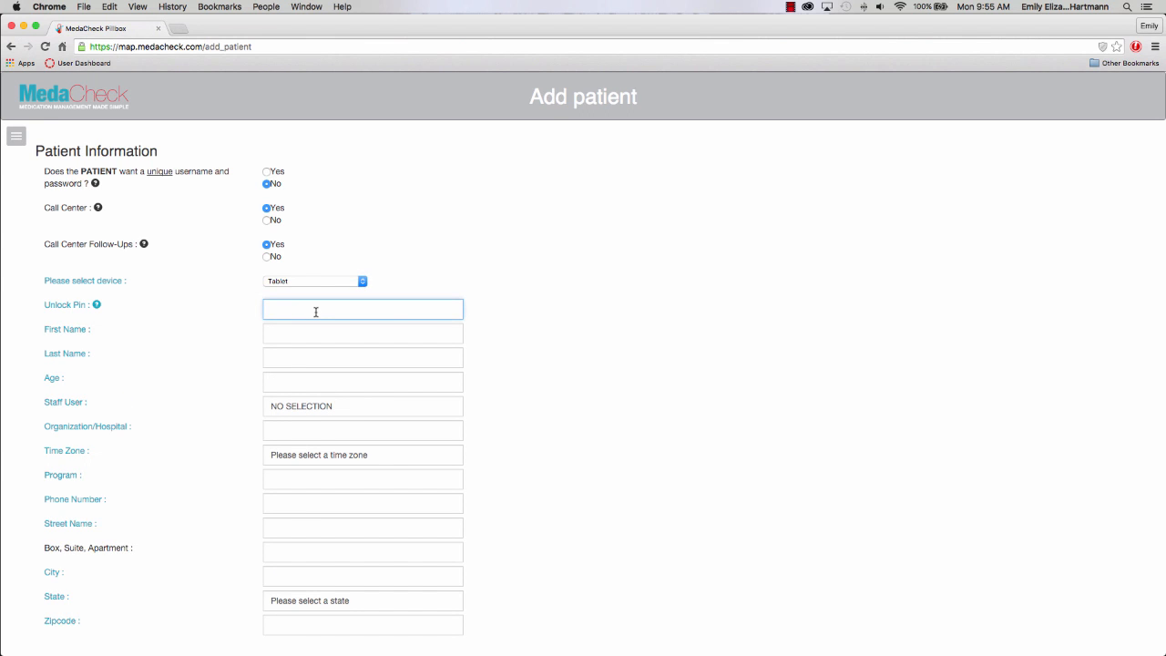
{"action": "type", "text": "1111"}
Enter the patient's first and last name, age 7, and assign the test account as staff user.
{"action": "key", "text": "Tab"}
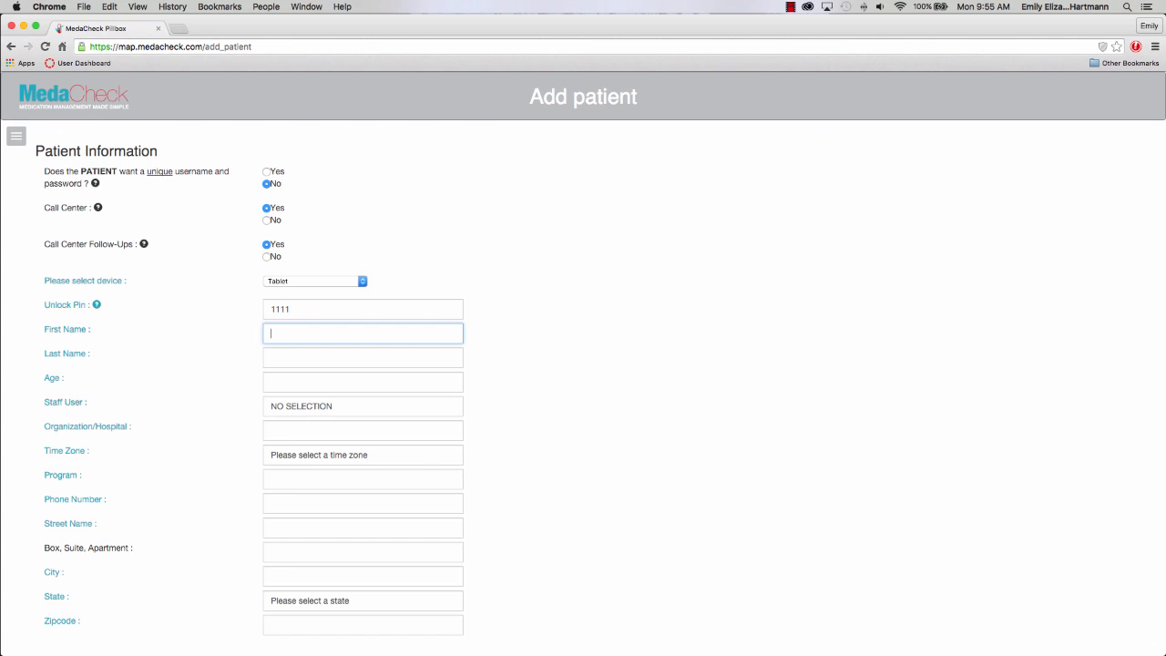
{"action": "type", "text": "P"}
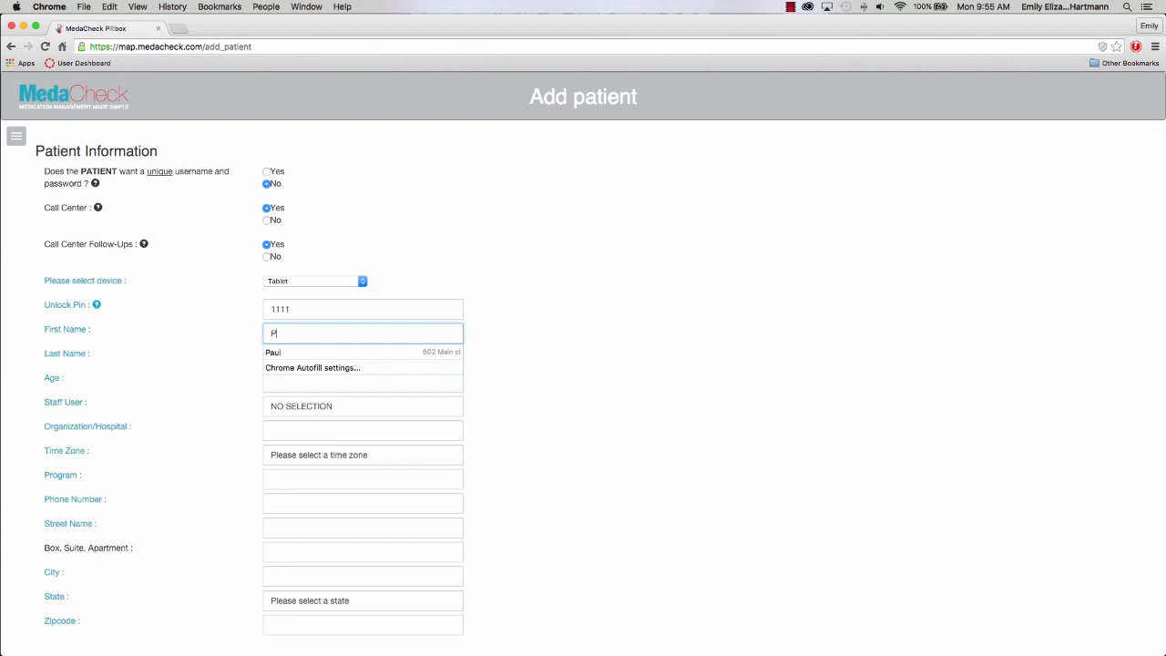
{"action": "key", "text": "Escape"}
{"action": "key", "text": "Tab"}
{"action": "type", "text": "Webster"}
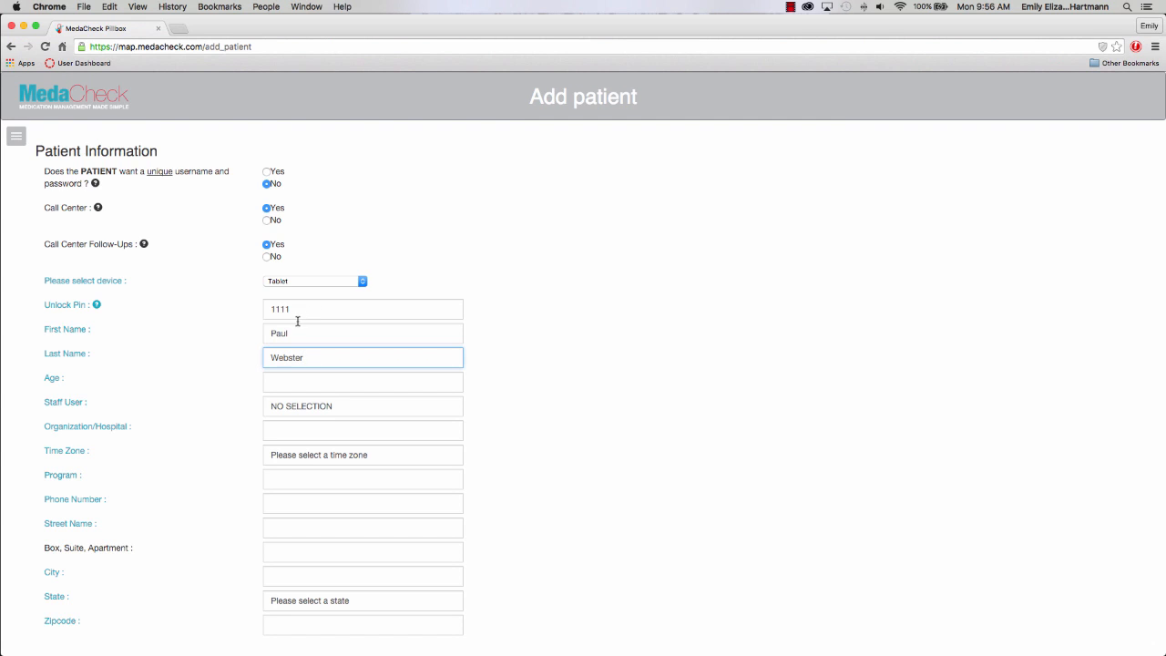
{"action": "left_click", "coordinate": [289, 380]}
{"action": "type", "text": "71"}
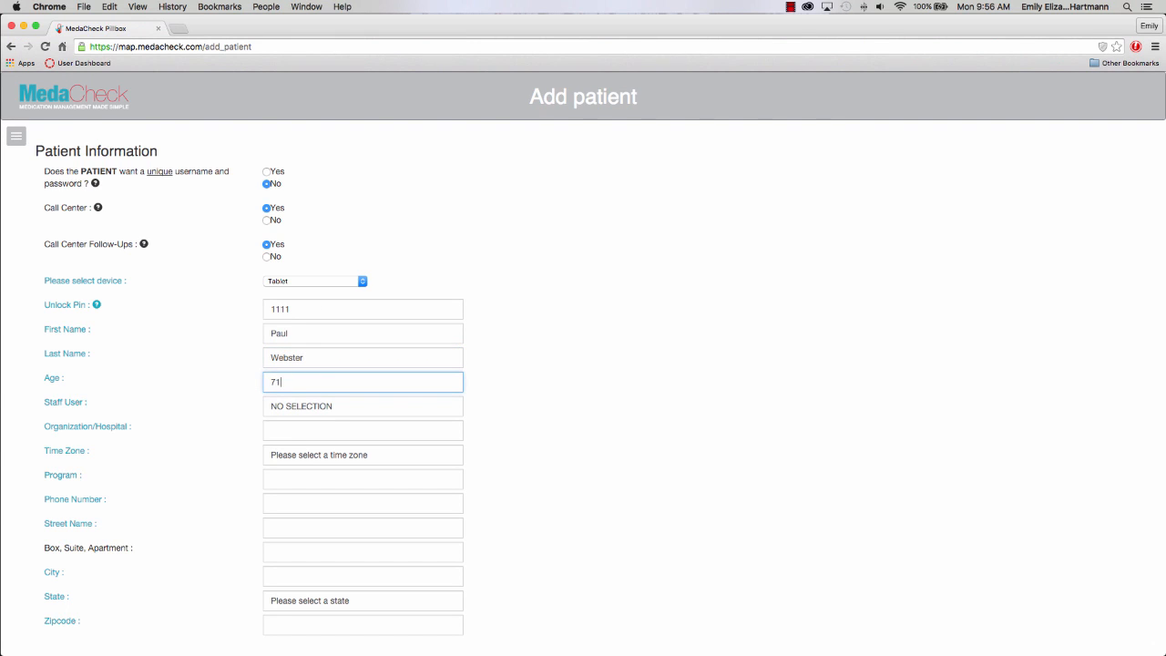
{"action": "left_click", "coordinate": [303, 405]}
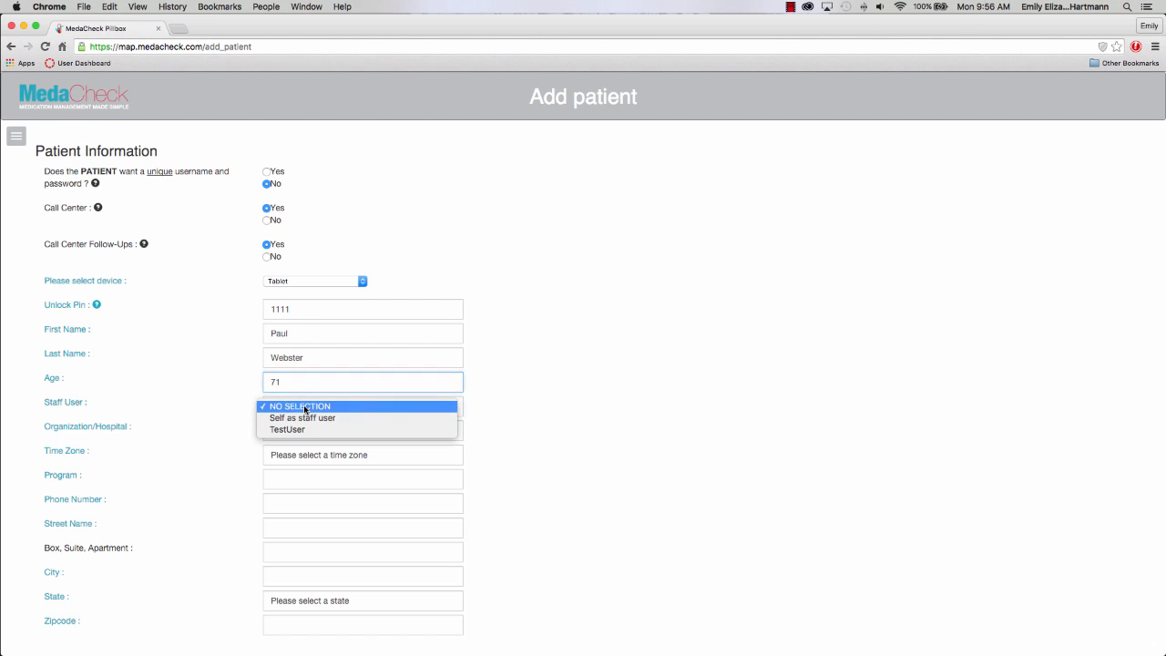
{"action": "left_click", "coordinate": [290, 430]}
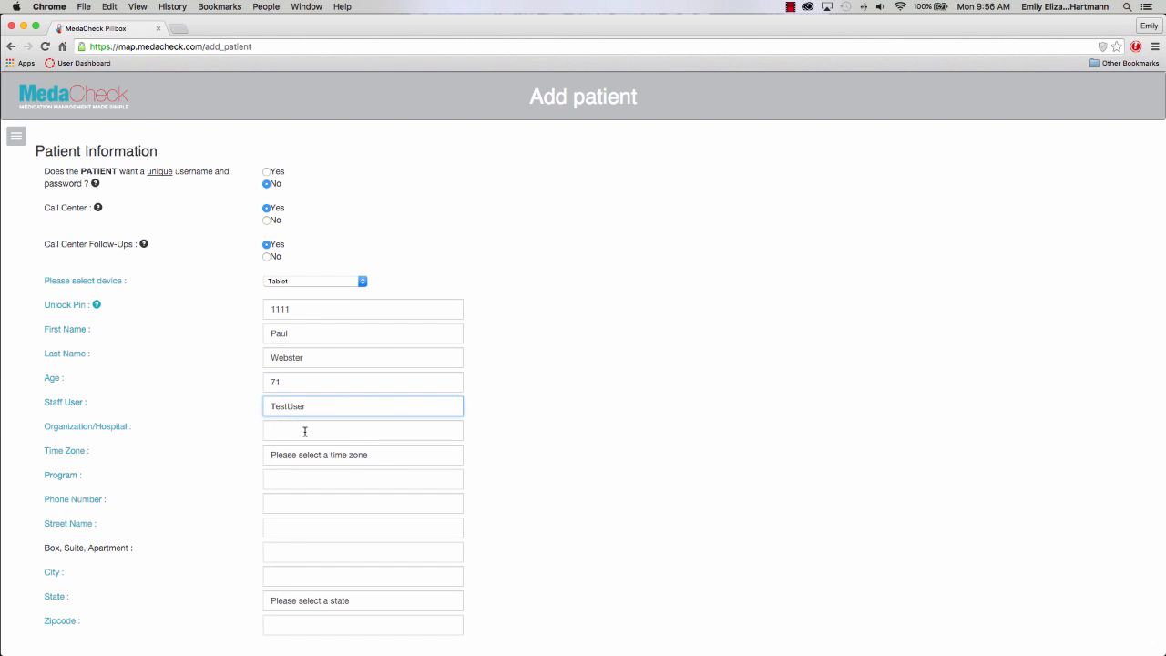
Set organization and program to n/a, time zone Eastern Standard Time, and enter the phone number.
{"action": "left_click", "coordinate": [303, 431]}
{"action": "type", "text": "n/a"}
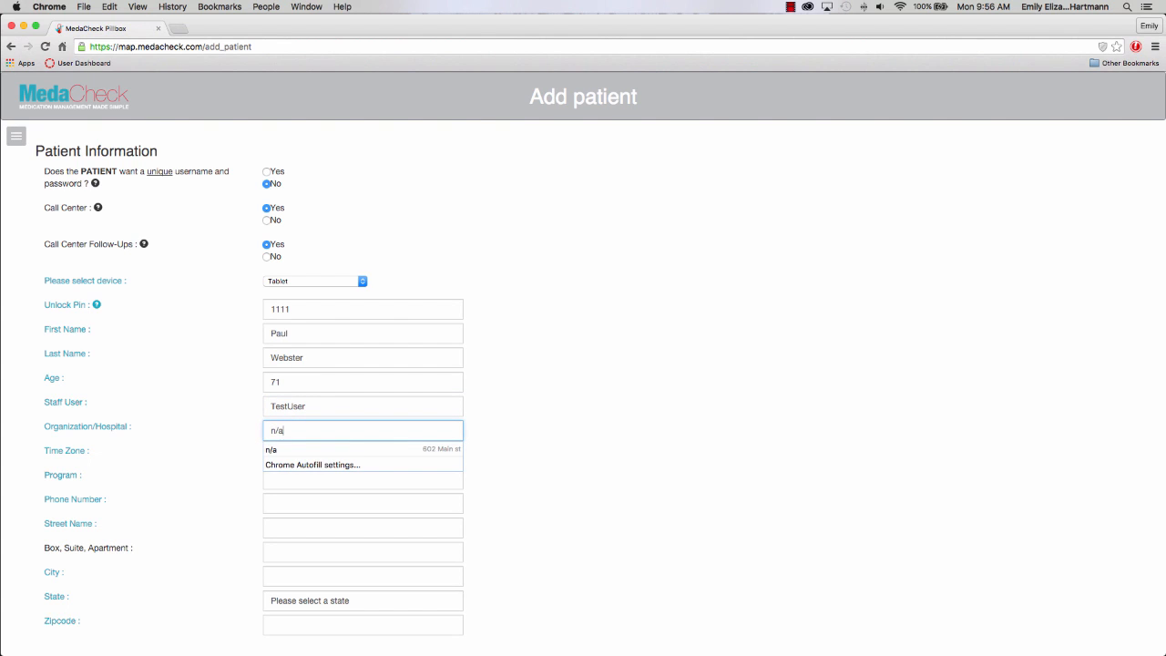
{"action": "left_click", "coordinate": [510, 463]}
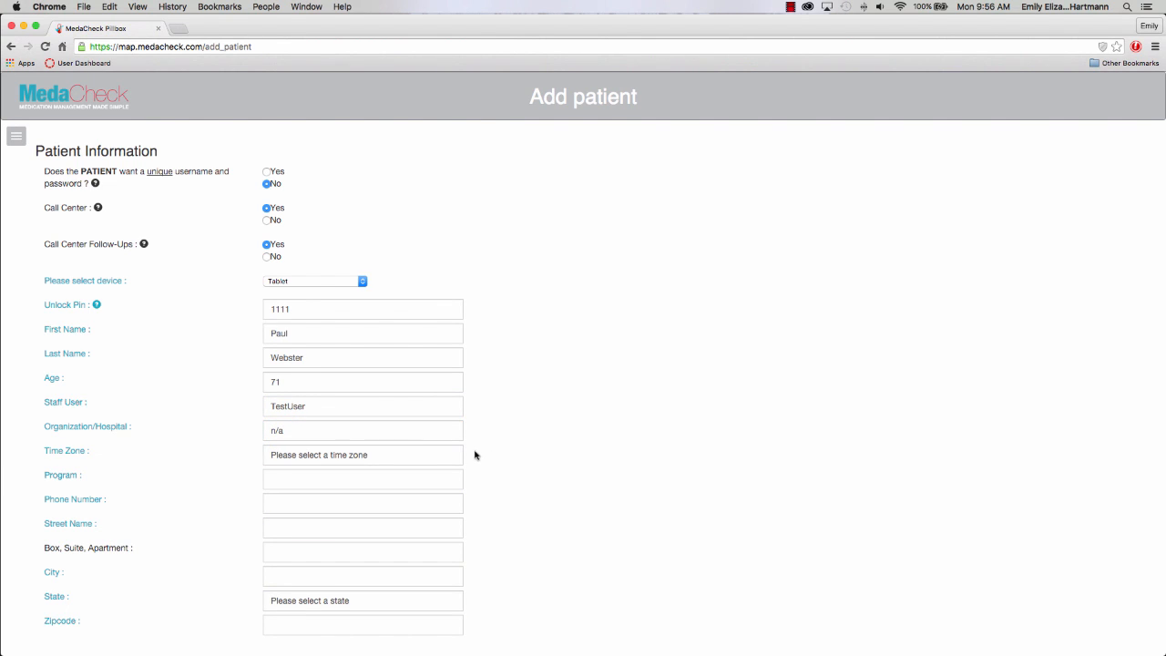
{"action": "left_click", "coordinate": [407, 456]}
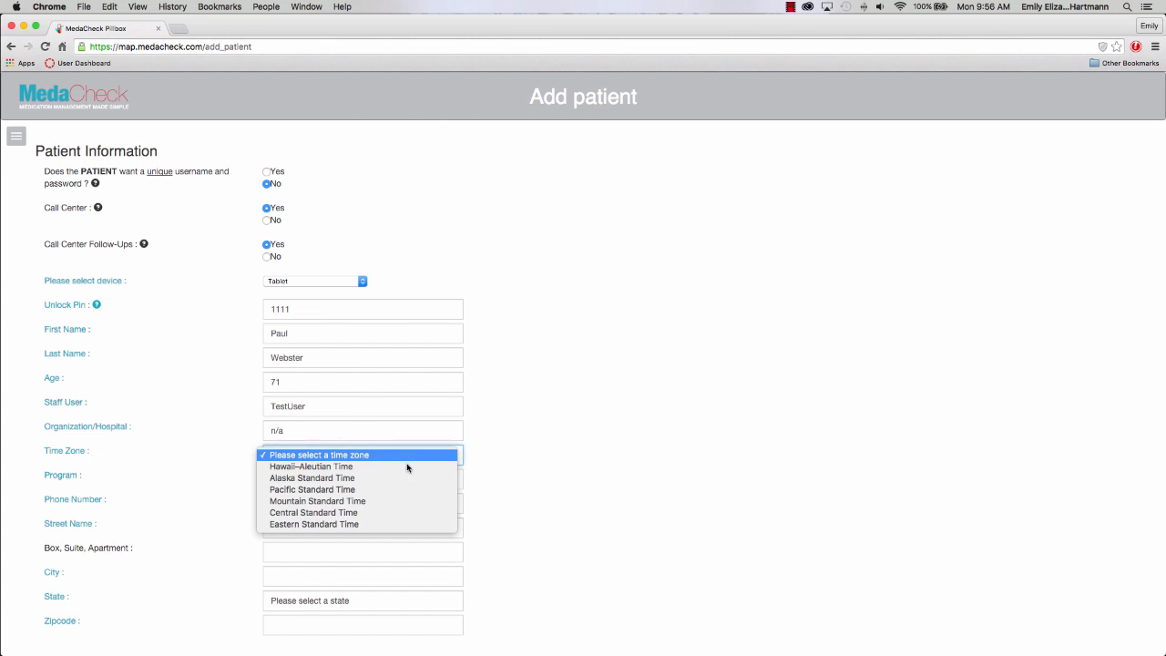
{"action": "left_click", "coordinate": [406, 524]}
{"action": "left_click", "coordinate": [315, 478]}
{"action": "type", "text": "n/a"}
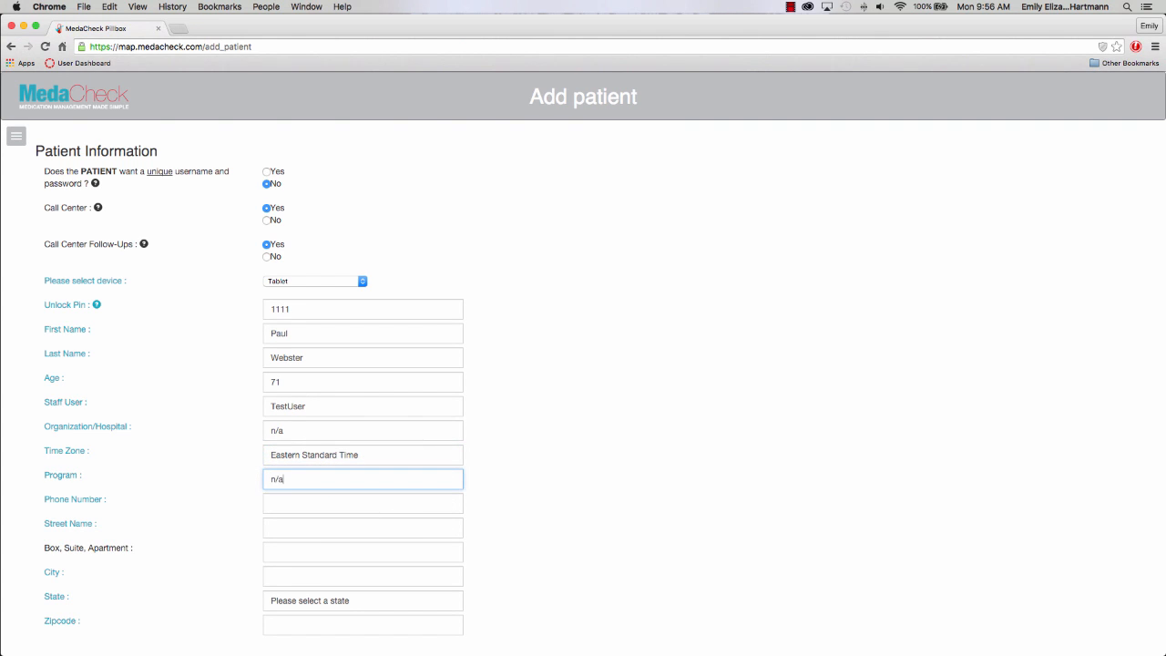
{"action": "left_click", "coordinate": [329, 504]}
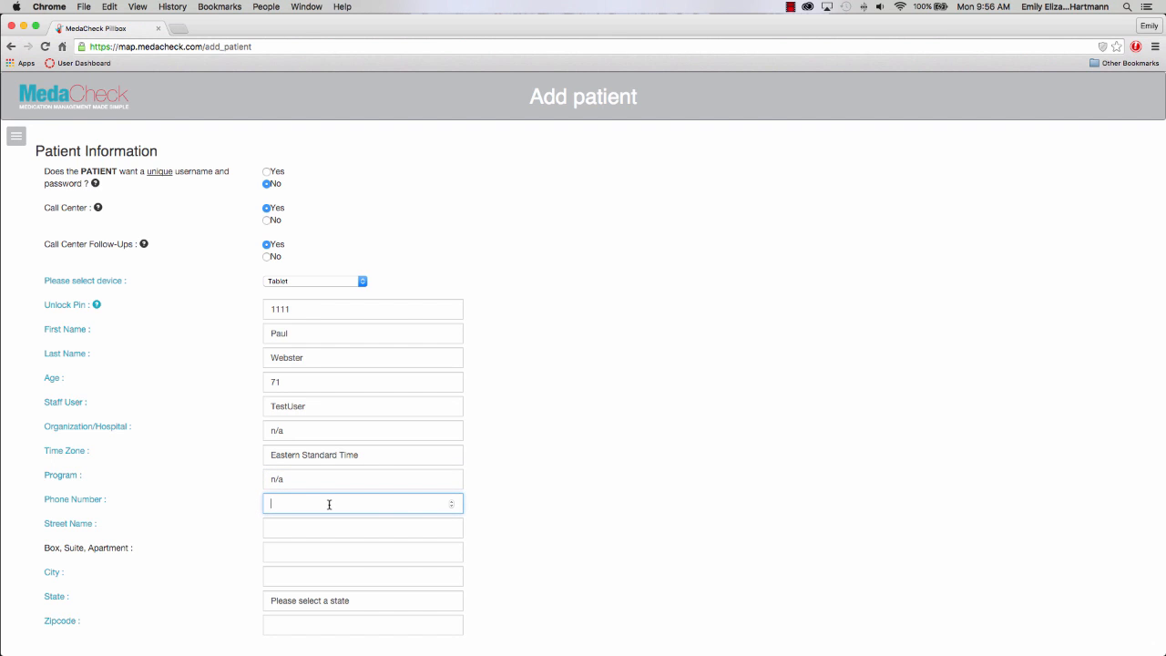
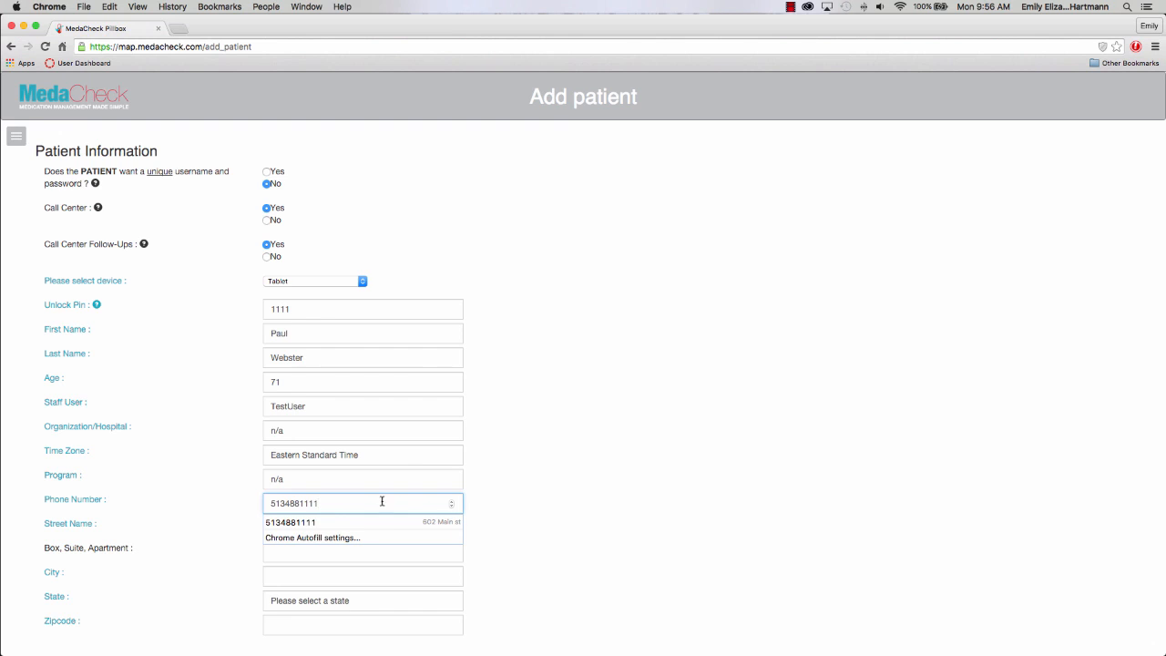
{"action": "left_click", "coordinate": [576, 550]}
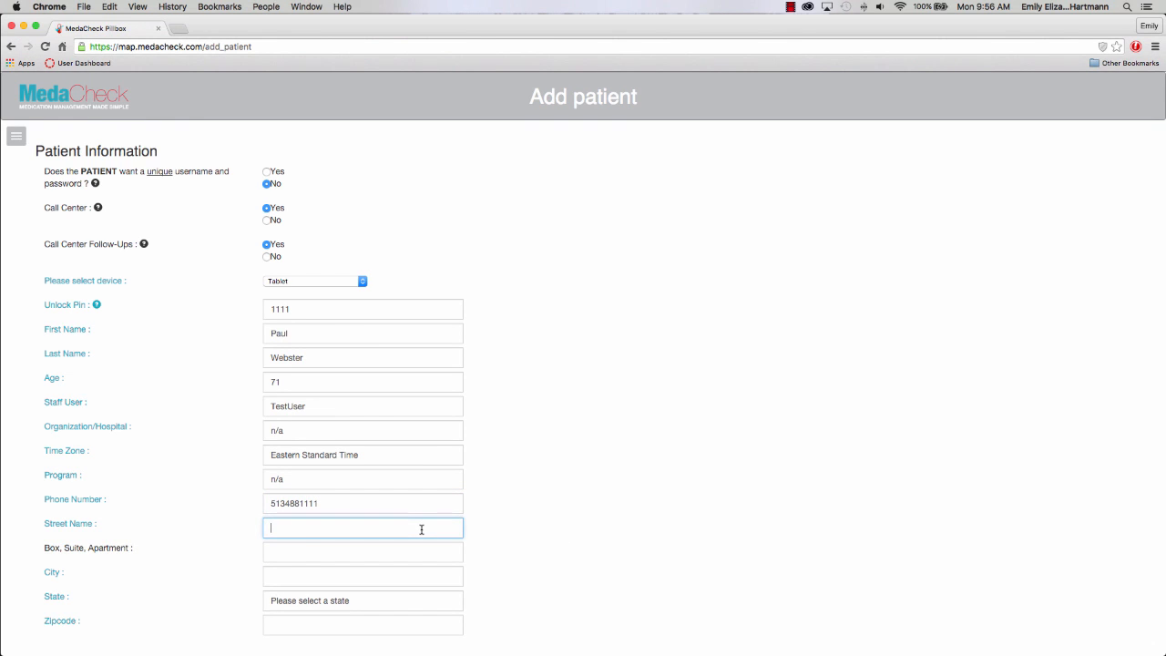
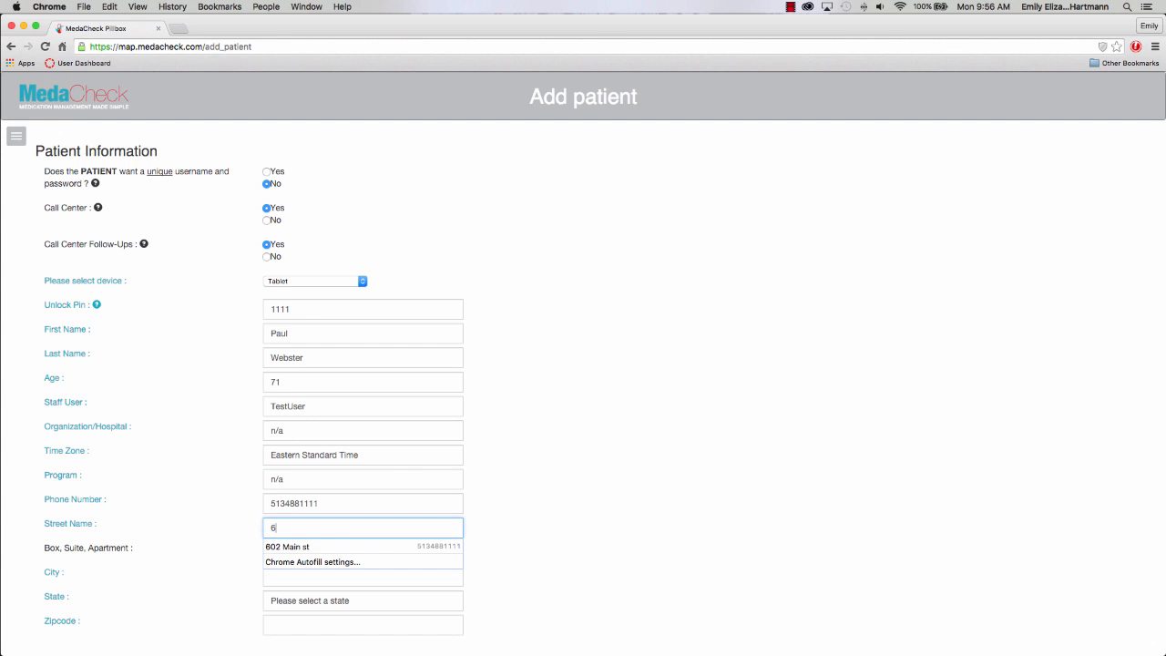
Enter the patient's street address.
{"action": "left_click", "coordinate": [593, 578]}
{"action": "scroll", "coordinate": [504, 563], "scroll_direction": "down", "scroll_amount": 1}
{"action": "scroll", "coordinate": [504, 563], "scroll_direction": "down", "scroll_amount": 1}
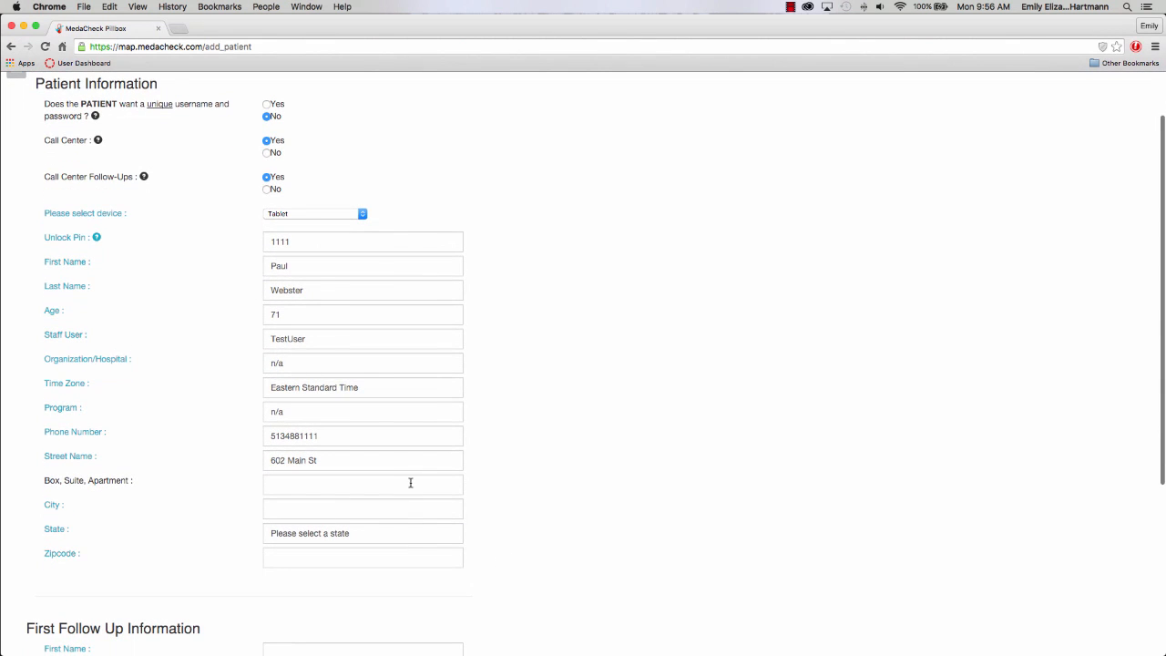
Fill in the patient's city, choose the state, and enter the zip code.
{"action": "left_click", "coordinate": [392, 512]}
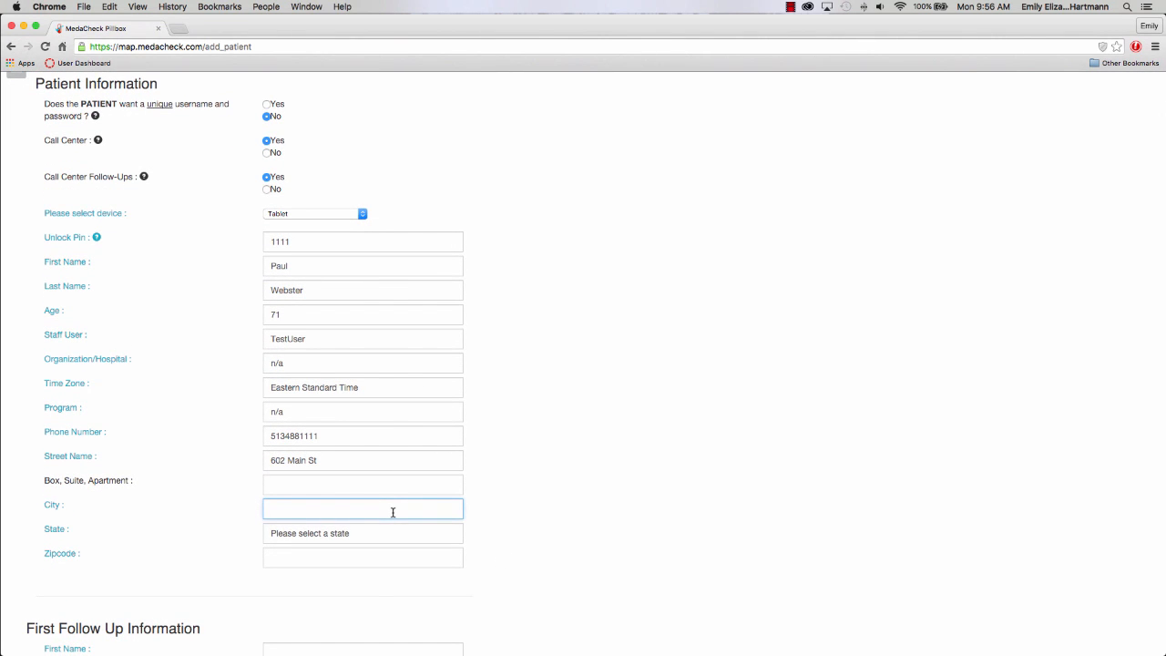
{"action": "type", "text": "Cincinnat"}
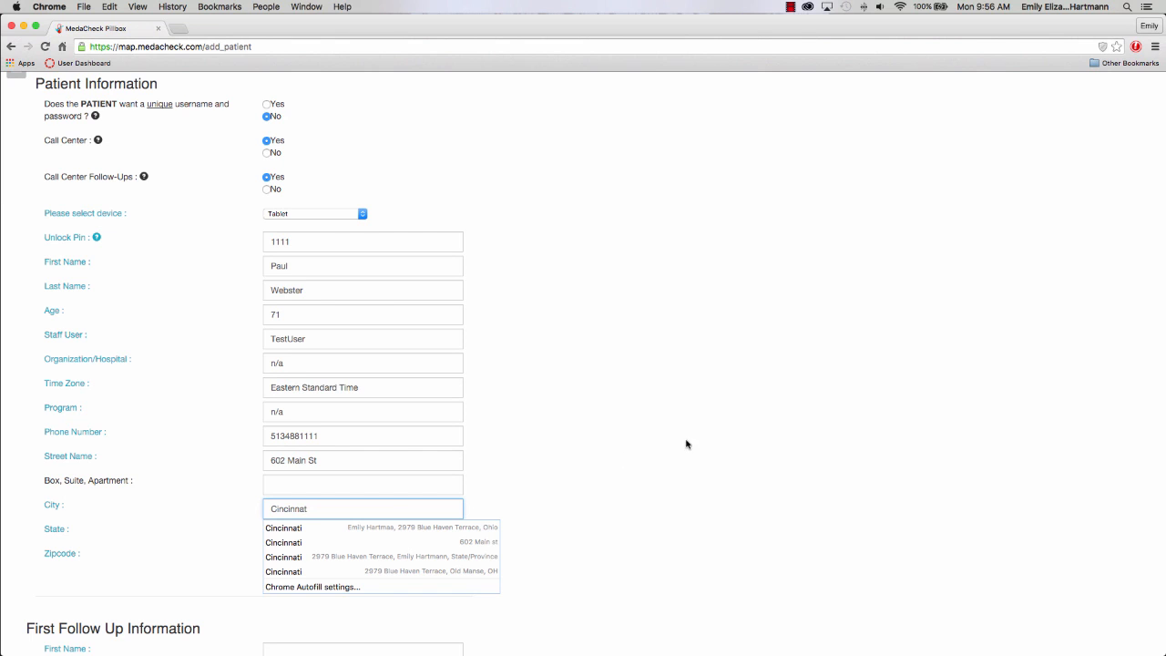
{"action": "type", "text": "i"}
{"action": "left_click", "coordinate": [715, 451]}
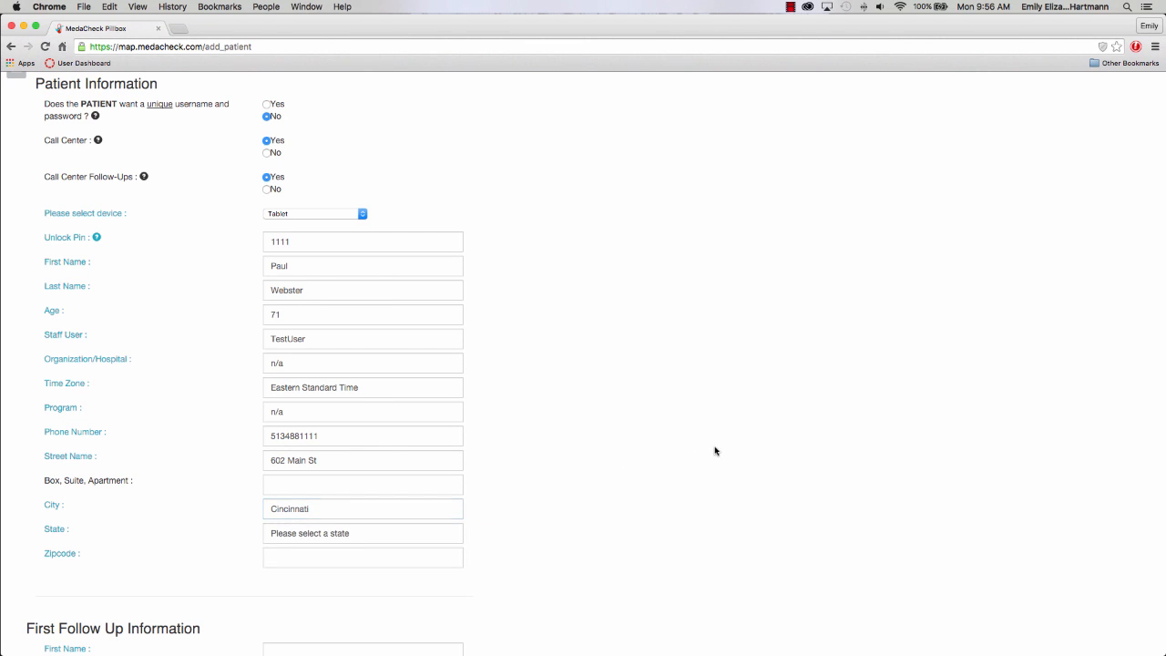
{"action": "left_click", "coordinate": [373, 536]}
{"action": "scroll", "coordinate": [373, 539], "scroll_direction": "down", "scroll_amount": 3}
{"action": "scroll", "coordinate": [373, 534], "scroll_direction": "down", "scroll_amount": 3}
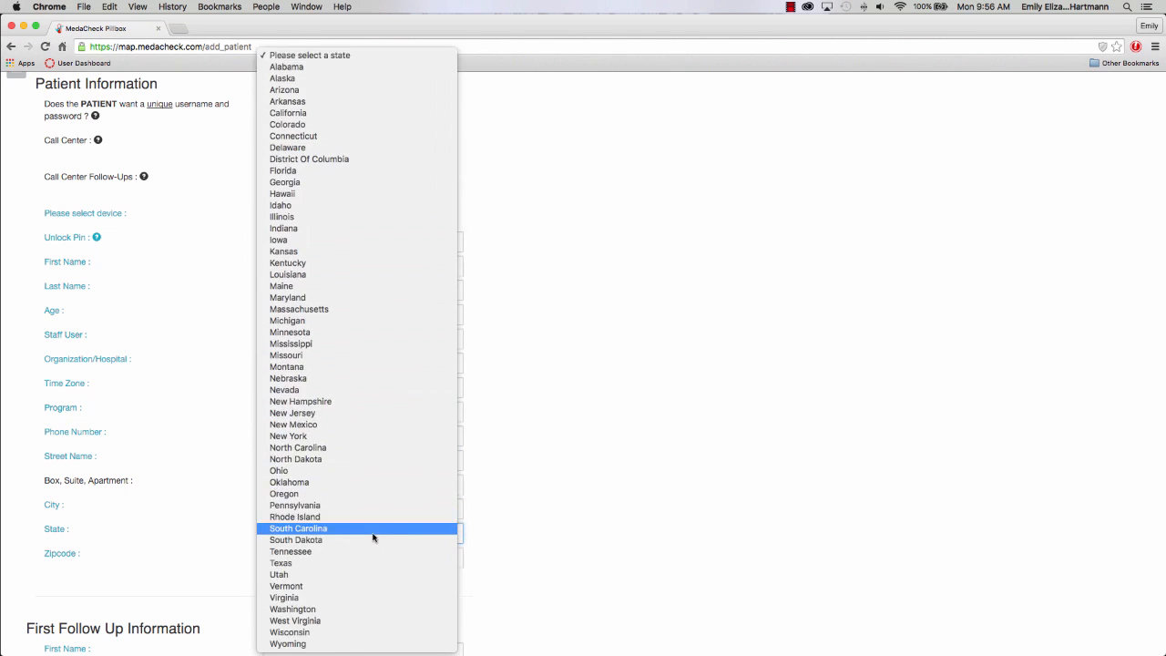
{"action": "left_click", "coordinate": [370, 472]}
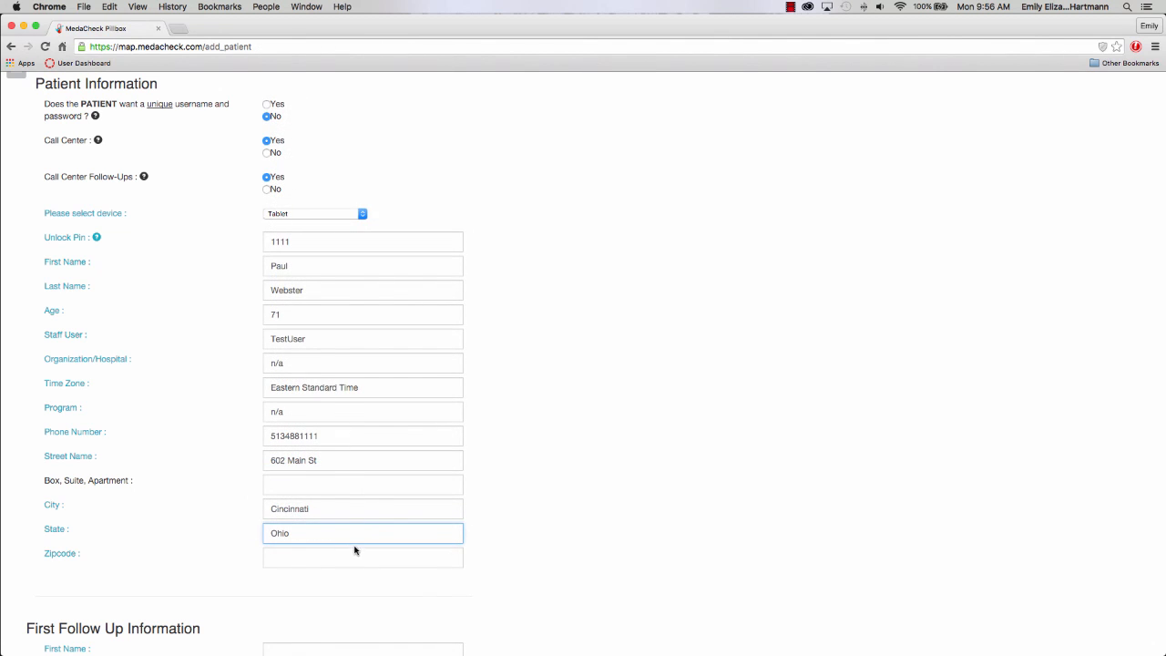
{"action": "left_click", "coordinate": [347, 556]}
{"action": "type", "text": "45202"}
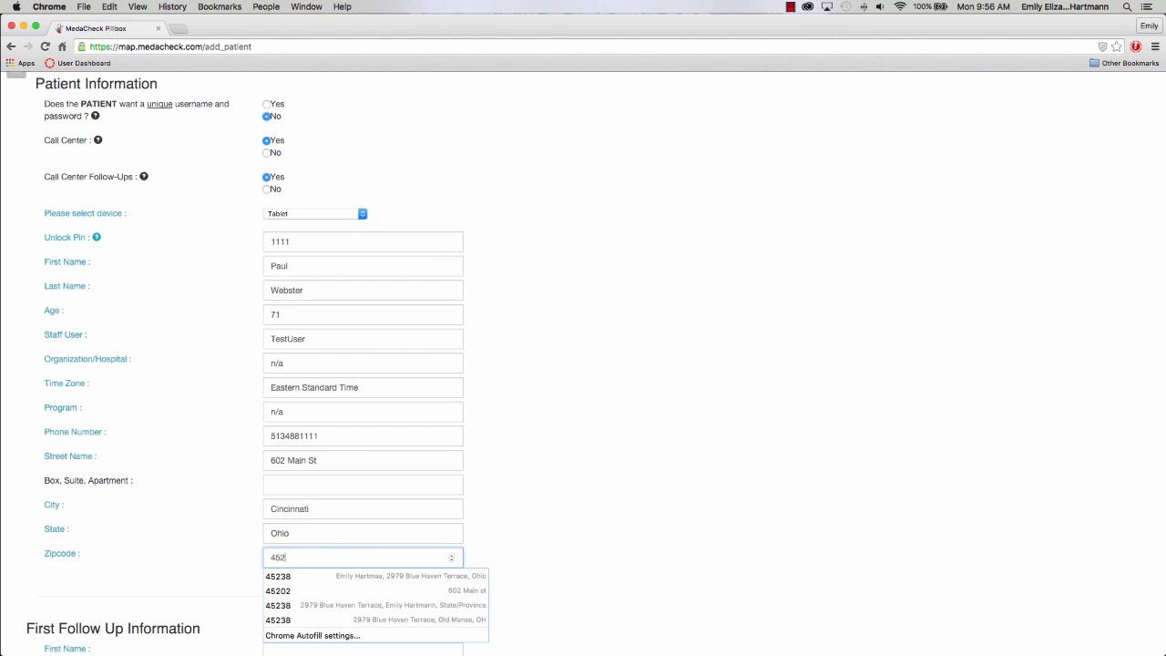
{"action": "left_click", "coordinate": [577, 558]}
{"action": "scroll", "coordinate": [576, 556], "scroll_direction": "down", "scroll_amount": 5}
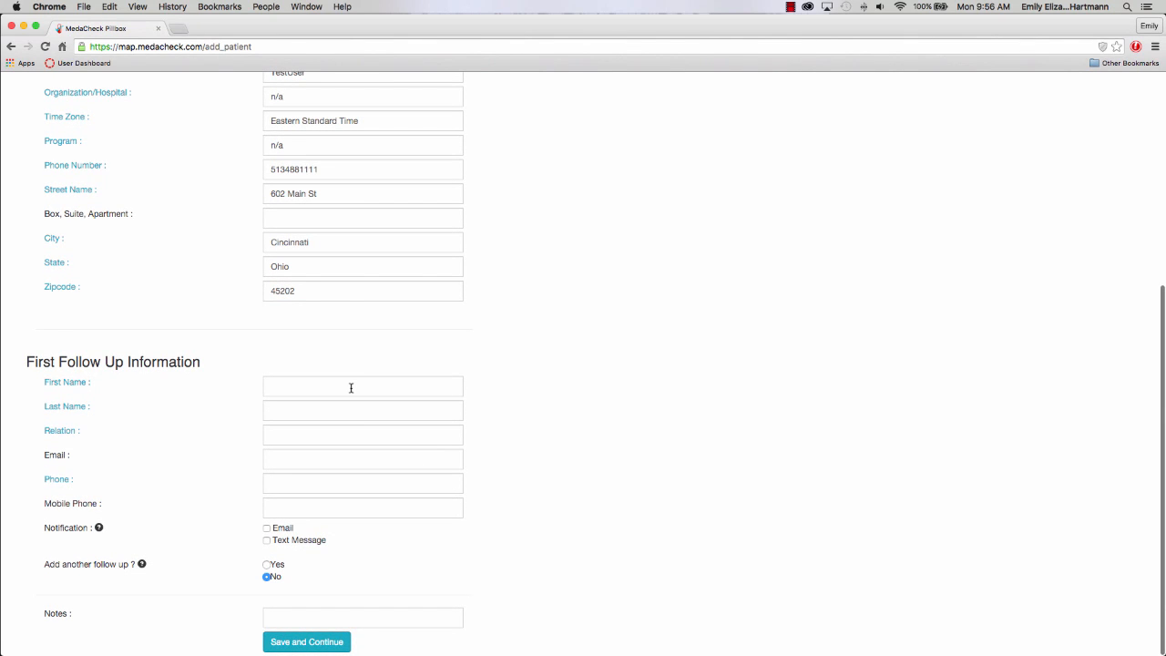
Enter the first follow-up contact's first and last name, with relation 'daughter'.
{"action": "left_click", "coordinate": [351, 388]}
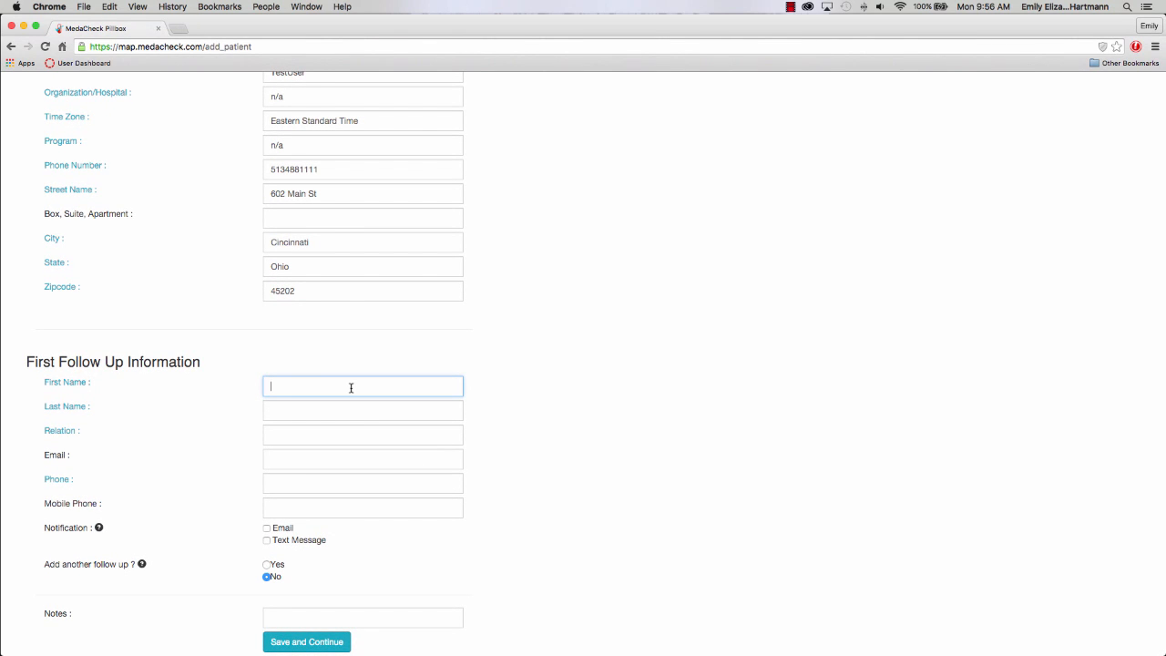
{"action": "left_click_drag", "start_coordinate": [344, 387], "coordinate": [289, 387]}
{"action": "key", "text": "BackSpace"}
{"action": "left_click", "coordinate": [284, 406]}
{"action": "type", "text": "W"}
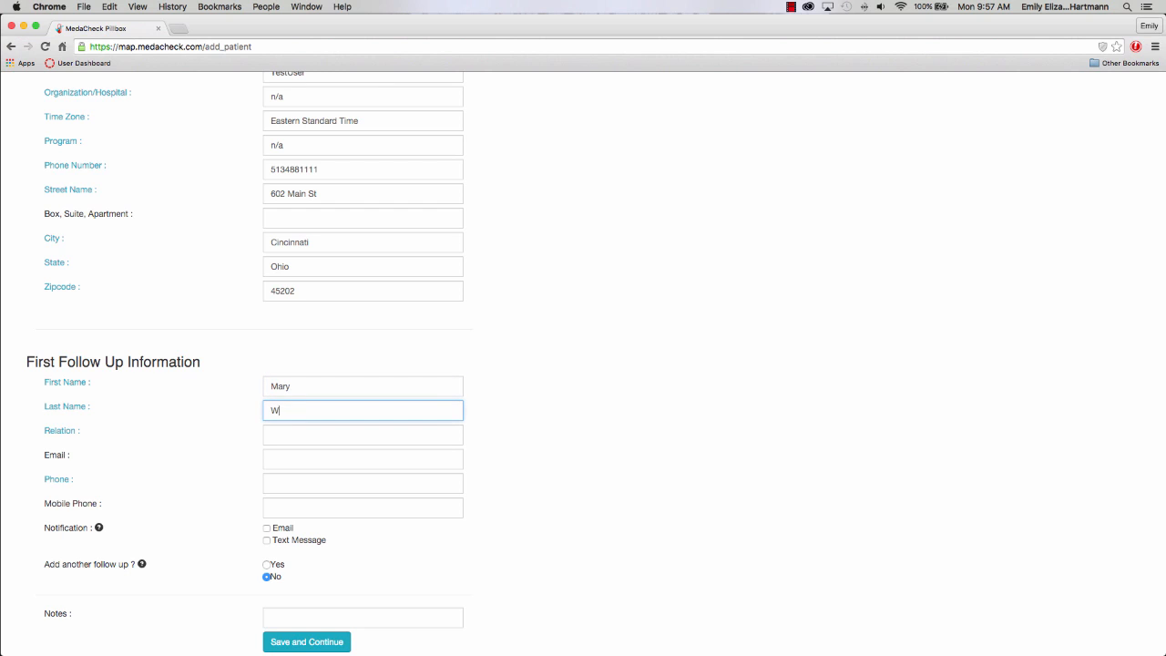
{"action": "type", "text": "ebster"}
{"action": "left_click", "coordinate": [275, 437]}
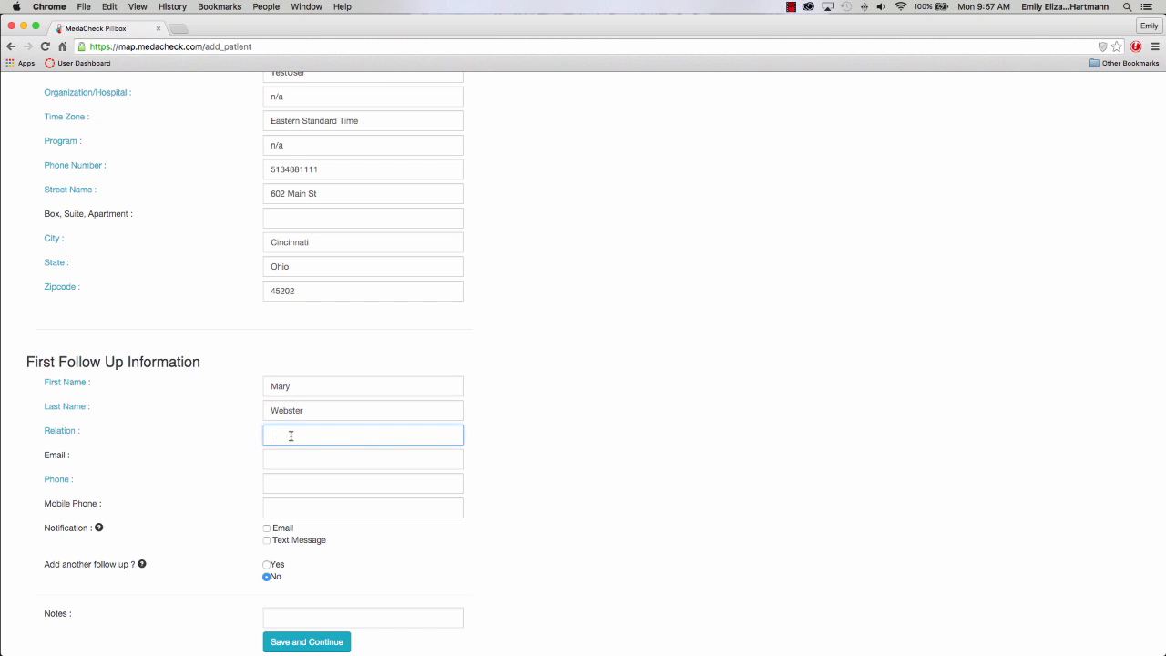
{"action": "type", "text": "daughter"}
Add the contact's e-mail address and phone number, and choose e-mail notification.
{"action": "left_click", "coordinate": [299, 457]}
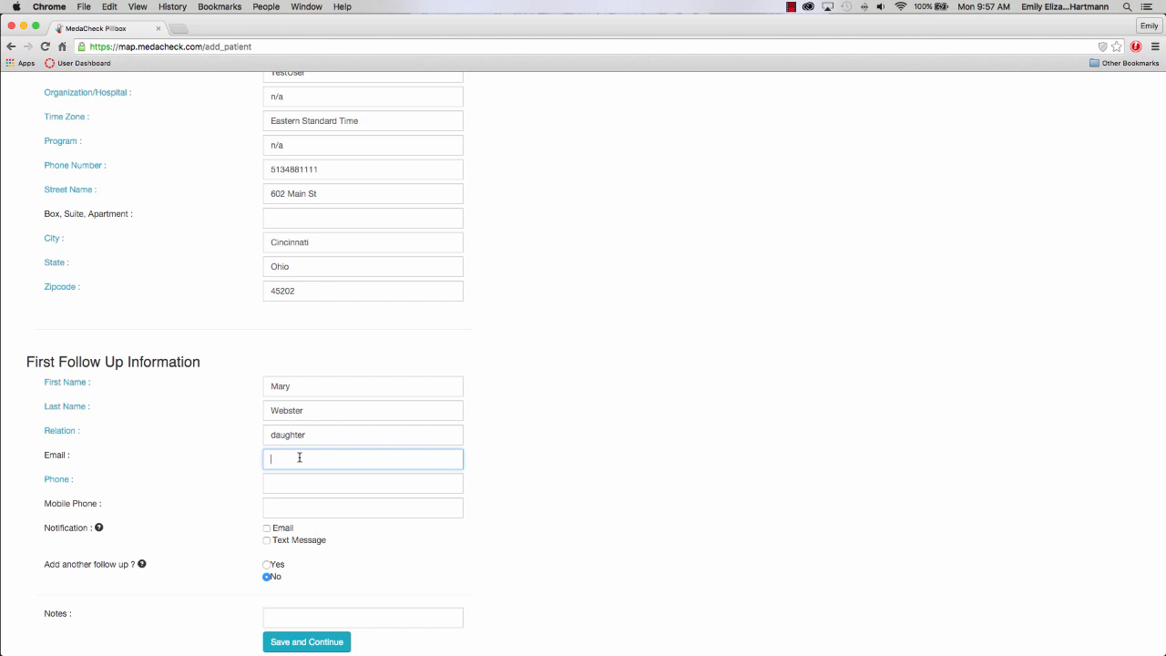
{"action": "left_click", "coordinate": [276, 481]}
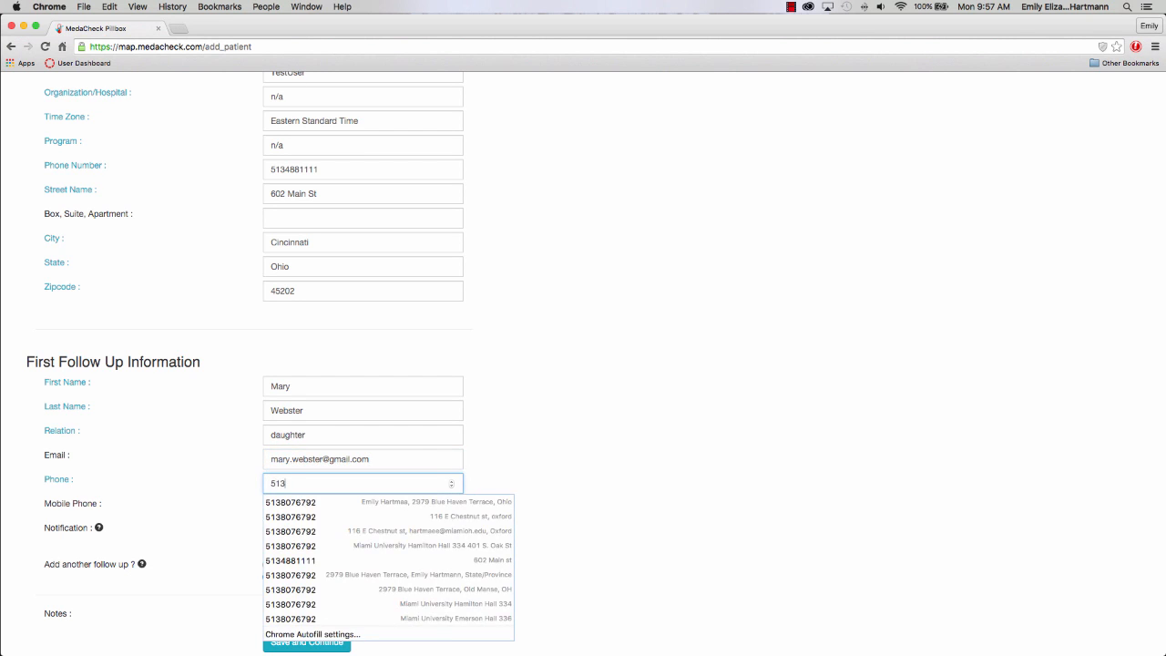
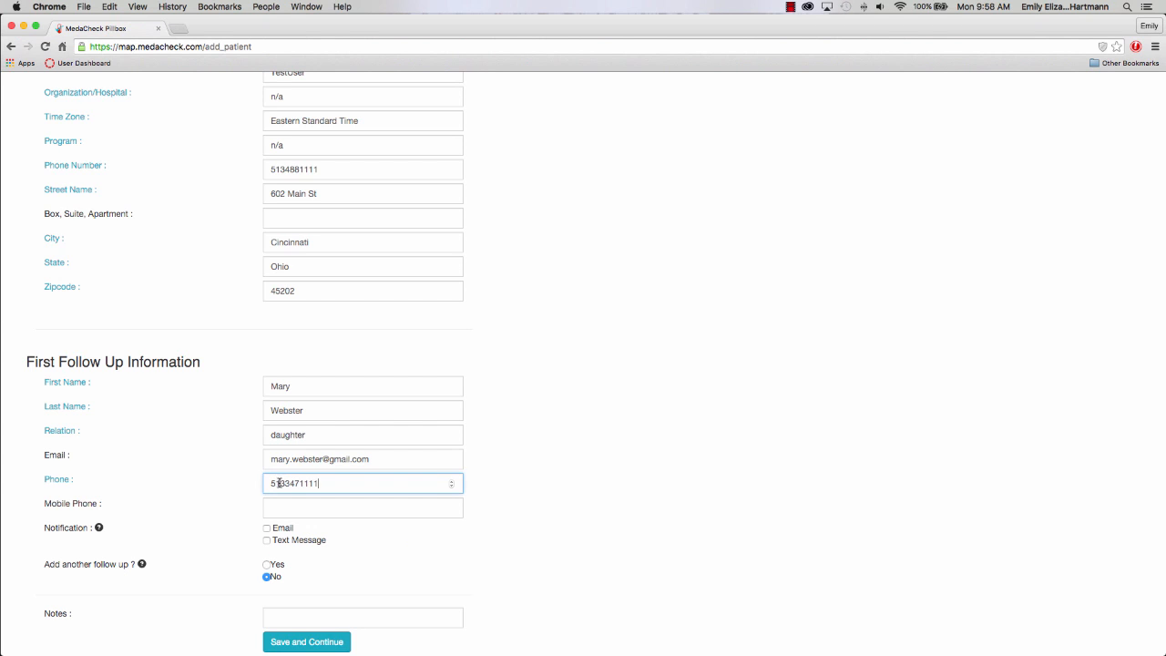
{"action": "left_click", "coordinate": [297, 507]}
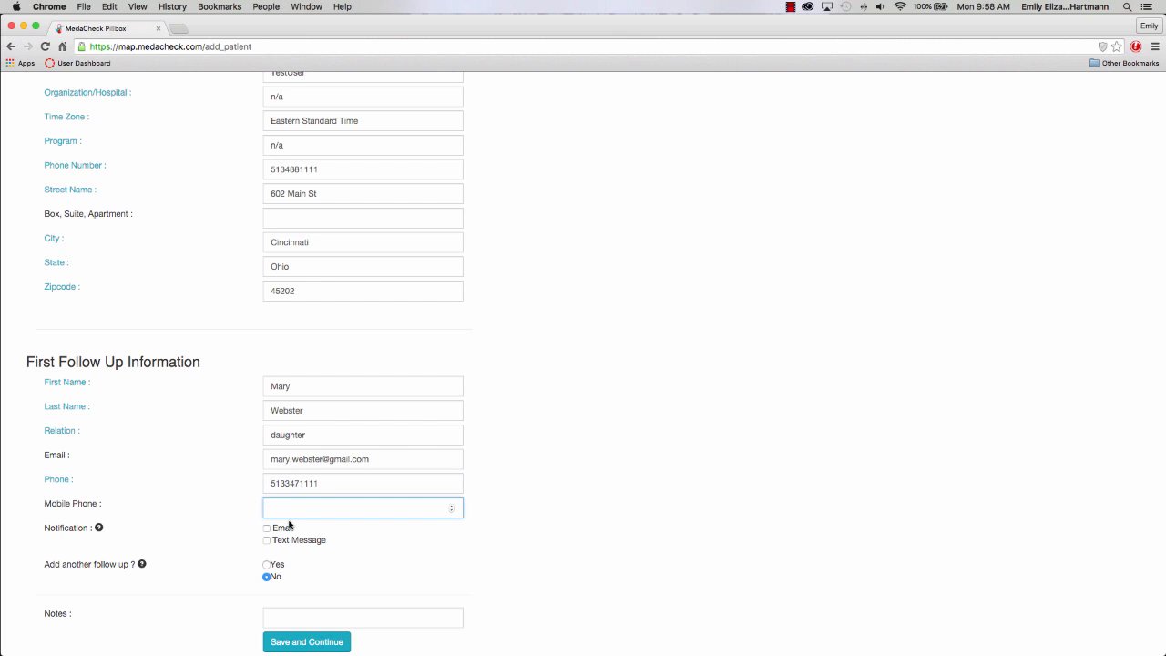
{"action": "left_click", "coordinate": [267, 529]}
Toggle adding a second follow-up contact on and then back off.
{"action": "scroll", "coordinate": [274, 547], "scroll_direction": "down", "scroll_amount": 1}
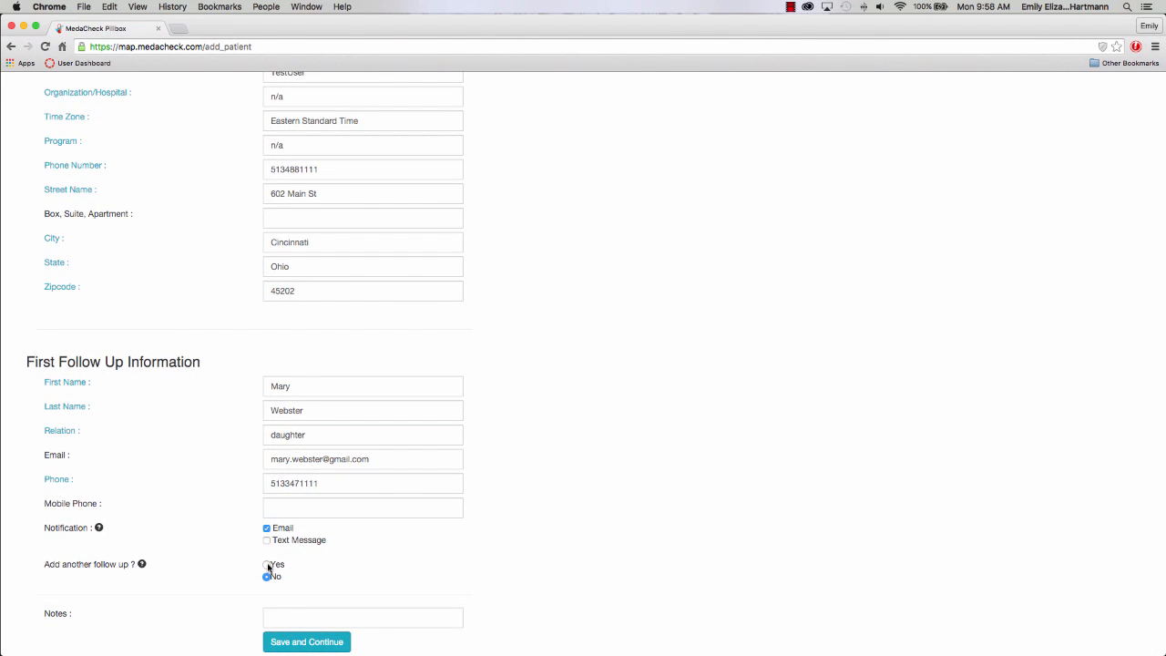
{"action": "left_click", "coordinate": [268, 565]}
{"action": "scroll", "coordinate": [267, 566], "scroll_direction": "down", "scroll_amount": 5}
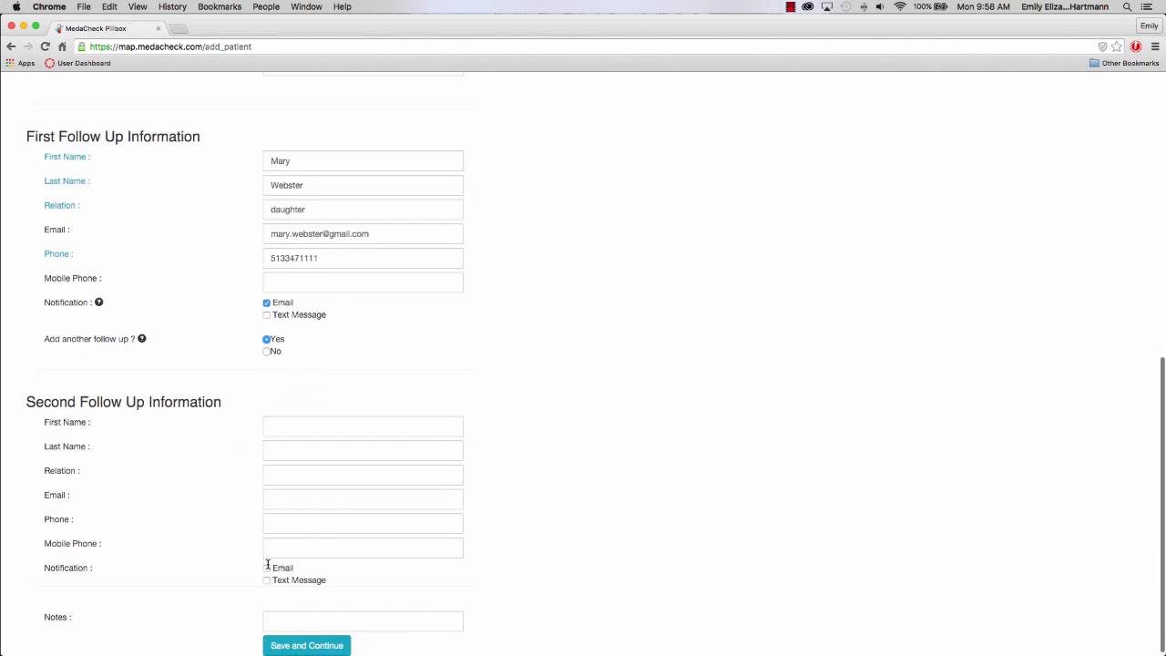
{"action": "left_click", "coordinate": [266, 348]}
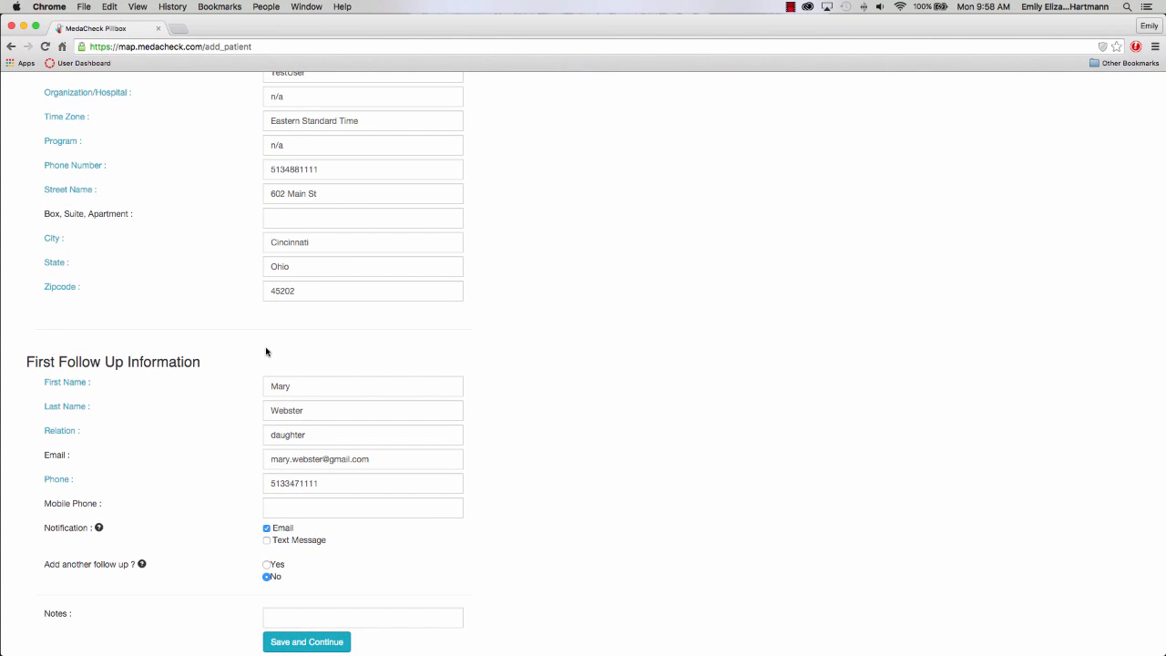
Save the new patient and go to the patient list.
{"action": "left_click", "coordinate": [292, 642]}
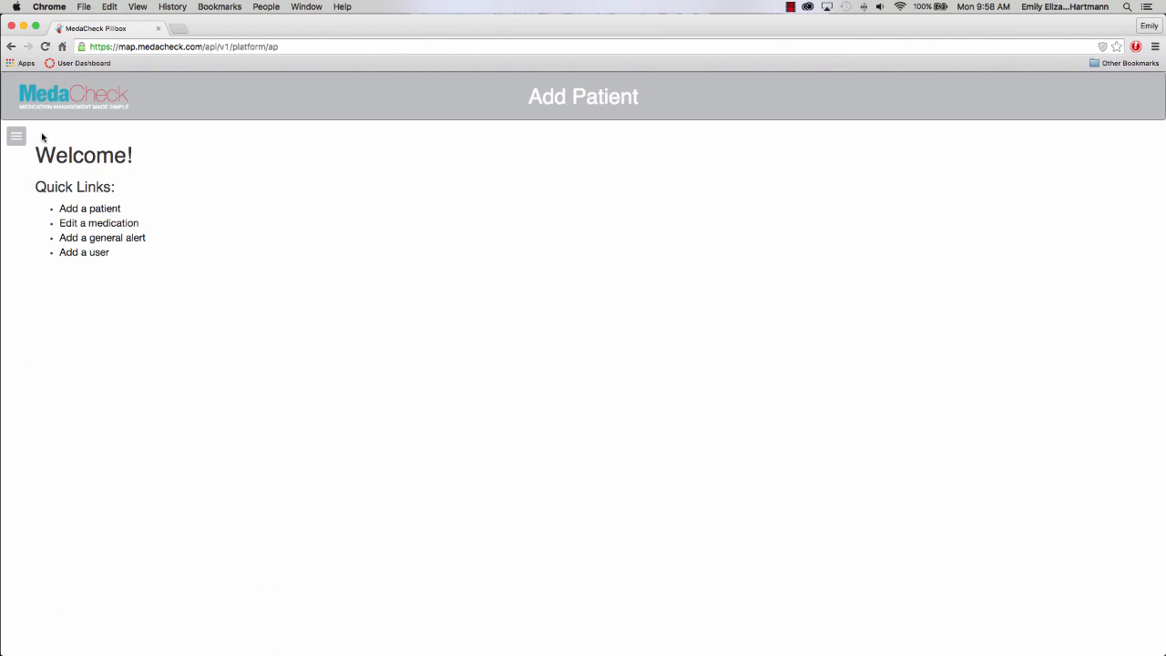
{"action": "left_click", "coordinate": [22, 139]}
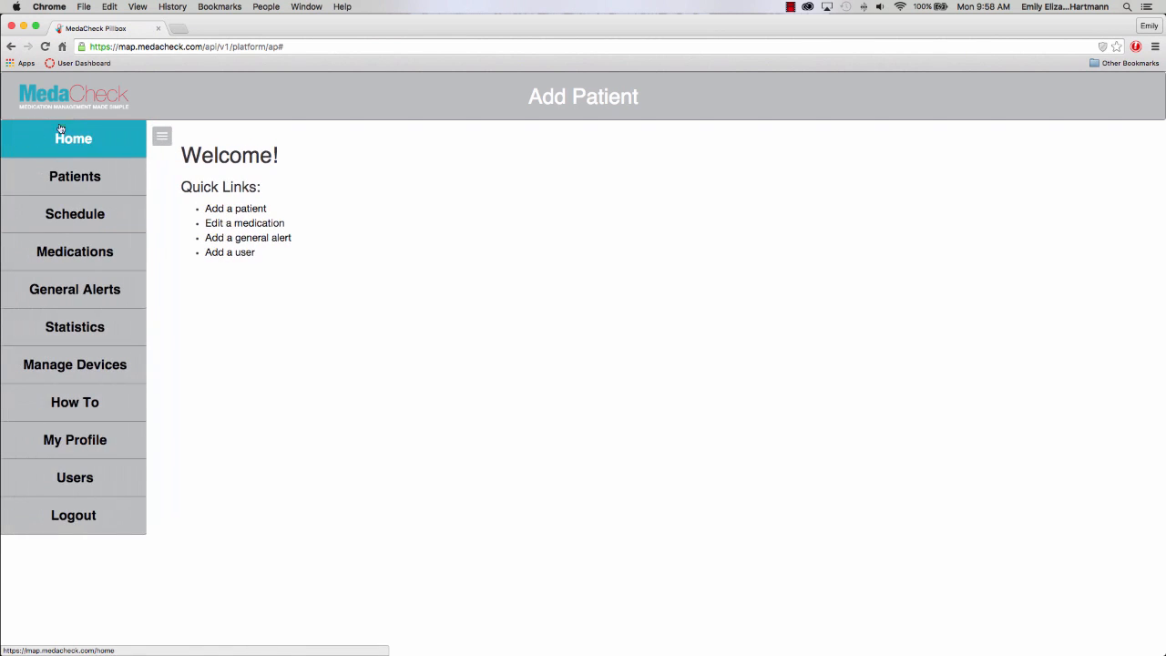
{"action": "left_click", "coordinate": [97, 174]}
{"action": "left_click", "coordinate": [102, 241]}
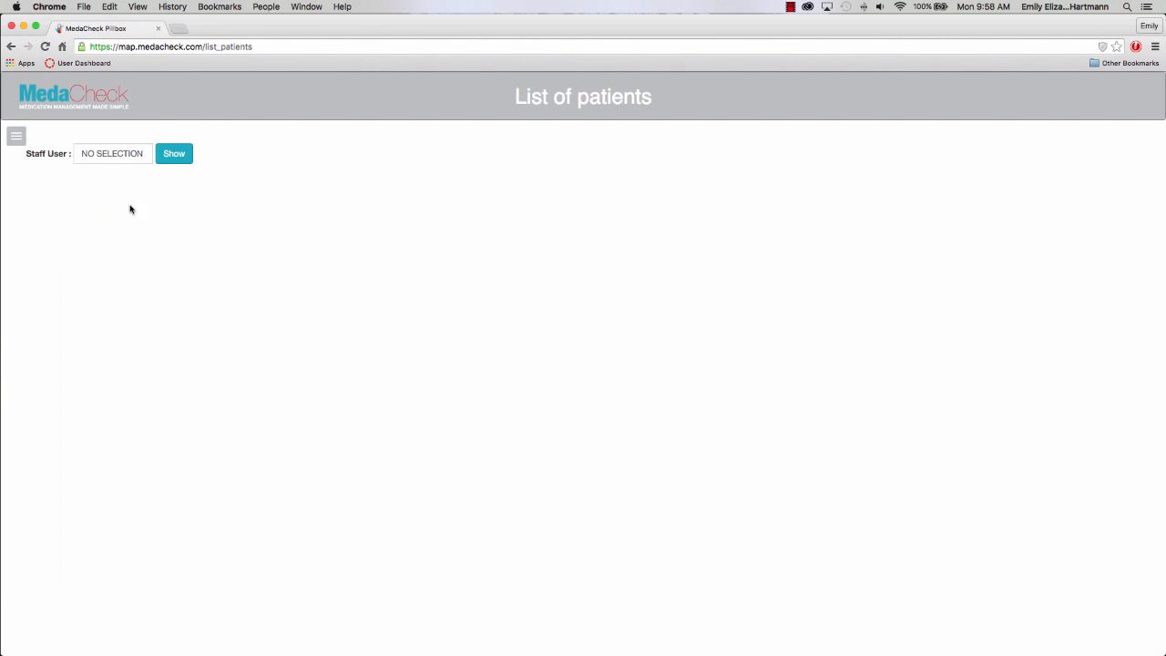
Show the test staff user's patients and export the new patient's schedule as a PDF.
{"action": "left_click", "coordinate": [128, 155]}
{"action": "left_click", "coordinate": [111, 176]}
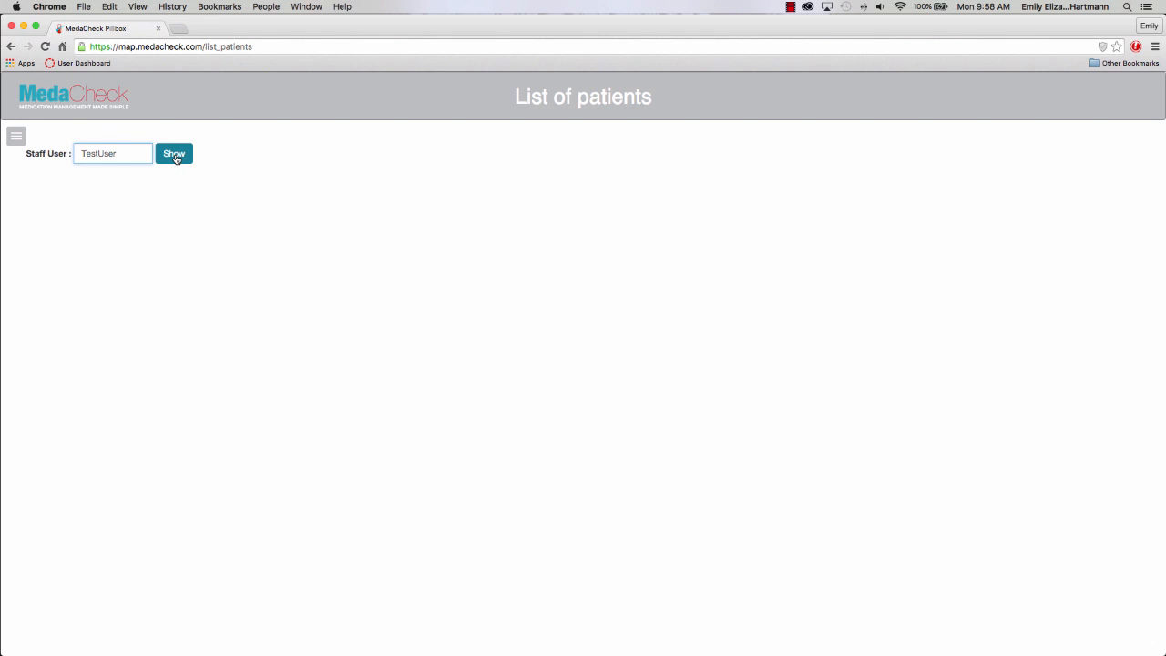
{"action": "left_click", "coordinate": [174, 154]}
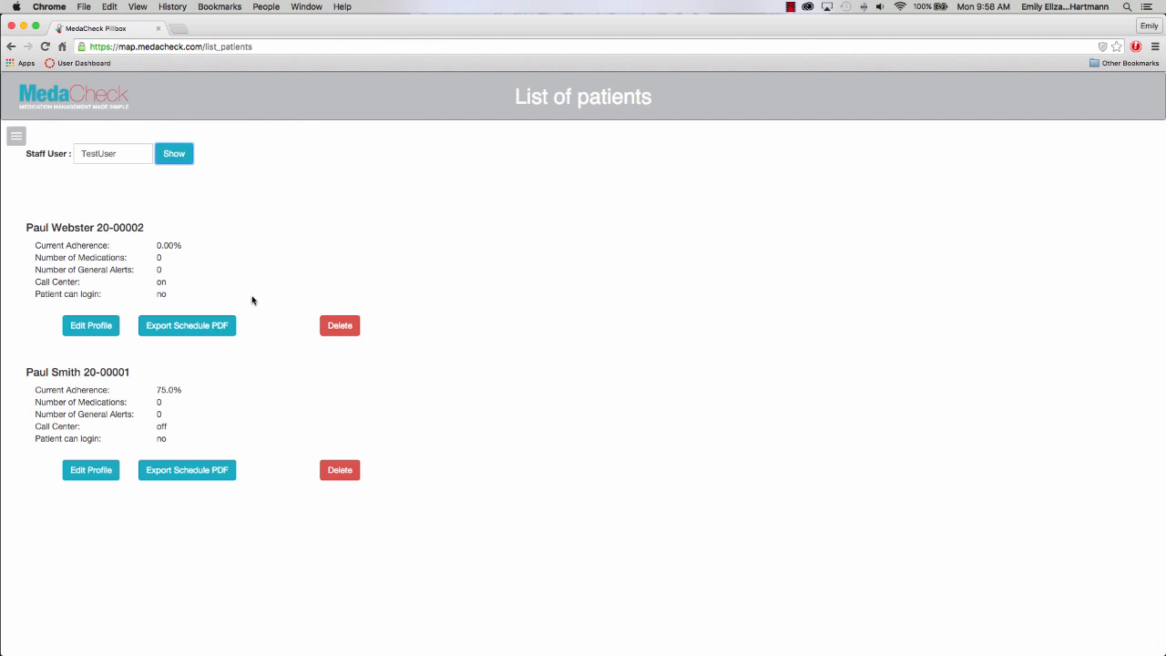
{"action": "left_click", "coordinate": [211, 328]}
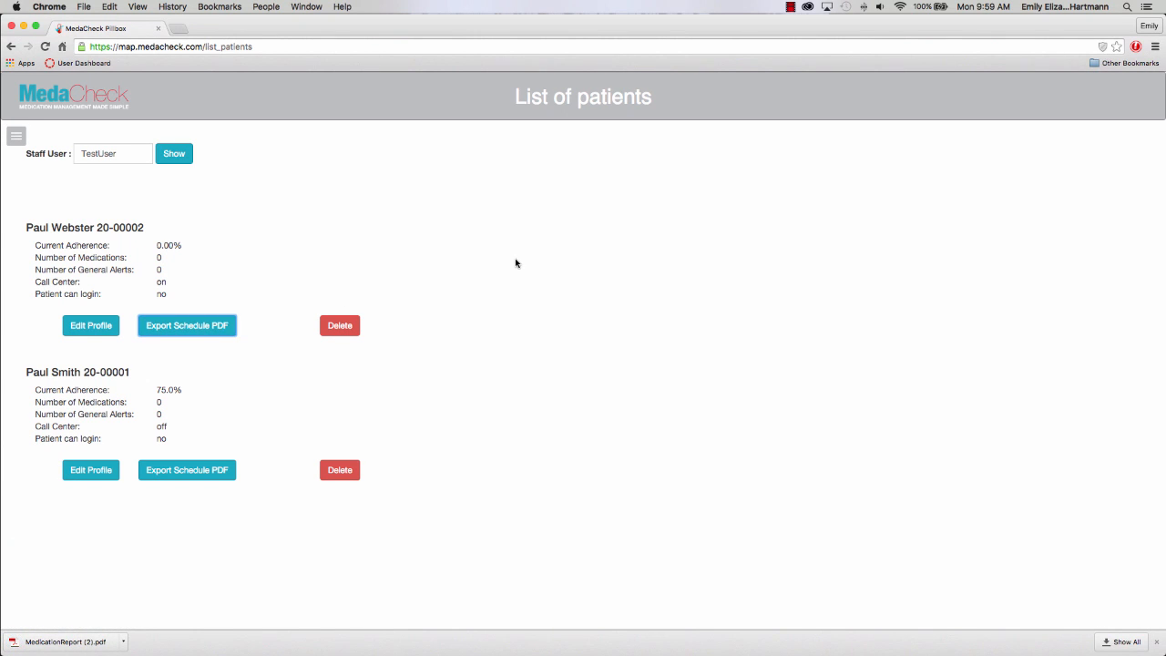
{"action": "left_click", "coordinate": [95, 328]}
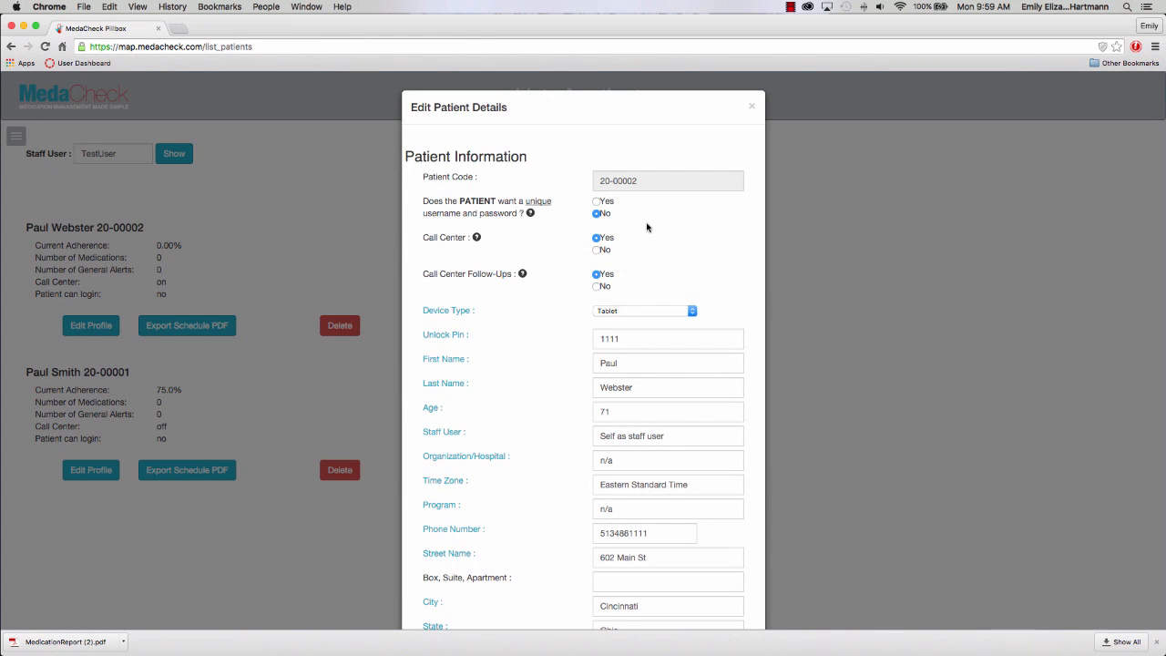
{"action": "scroll", "coordinate": [647, 227], "scroll_direction": "down", "scroll_amount": 8}
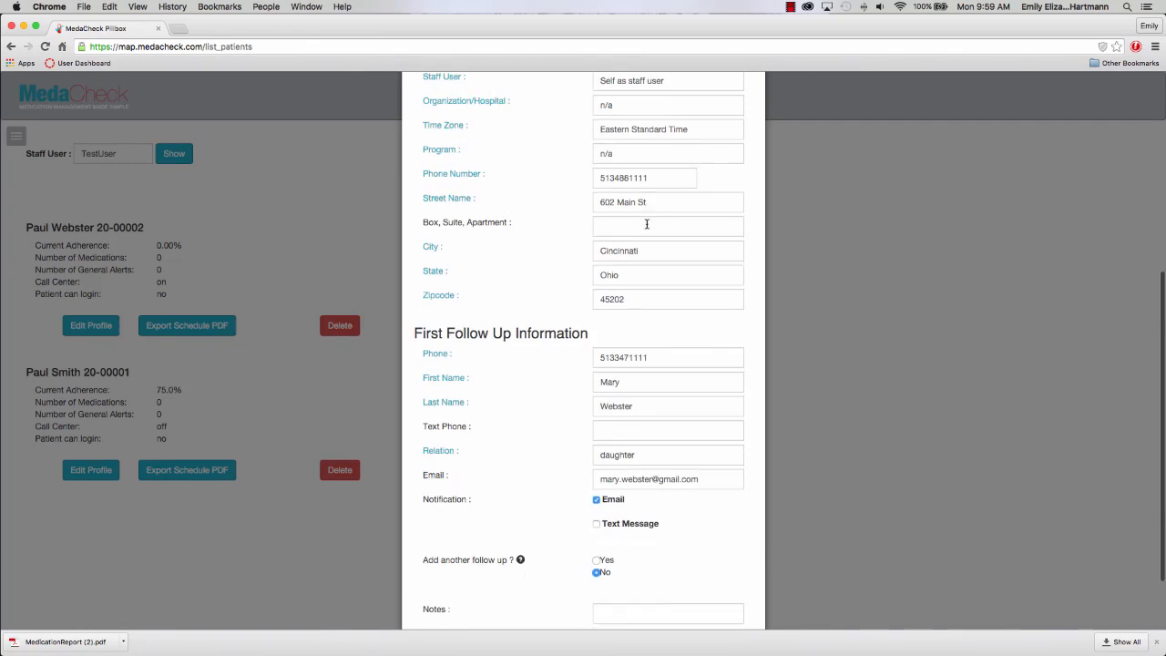
{"action": "scroll", "coordinate": [647, 224], "scroll_direction": "down", "scroll_amount": 2}
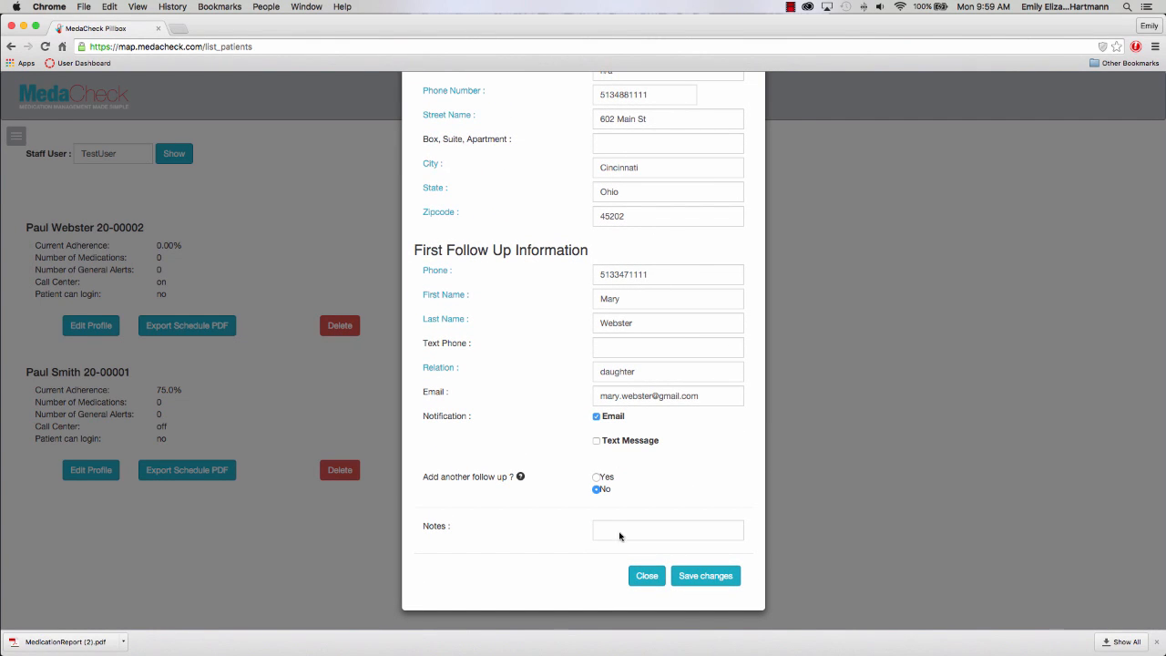
{"action": "left_click", "coordinate": [639, 576]}
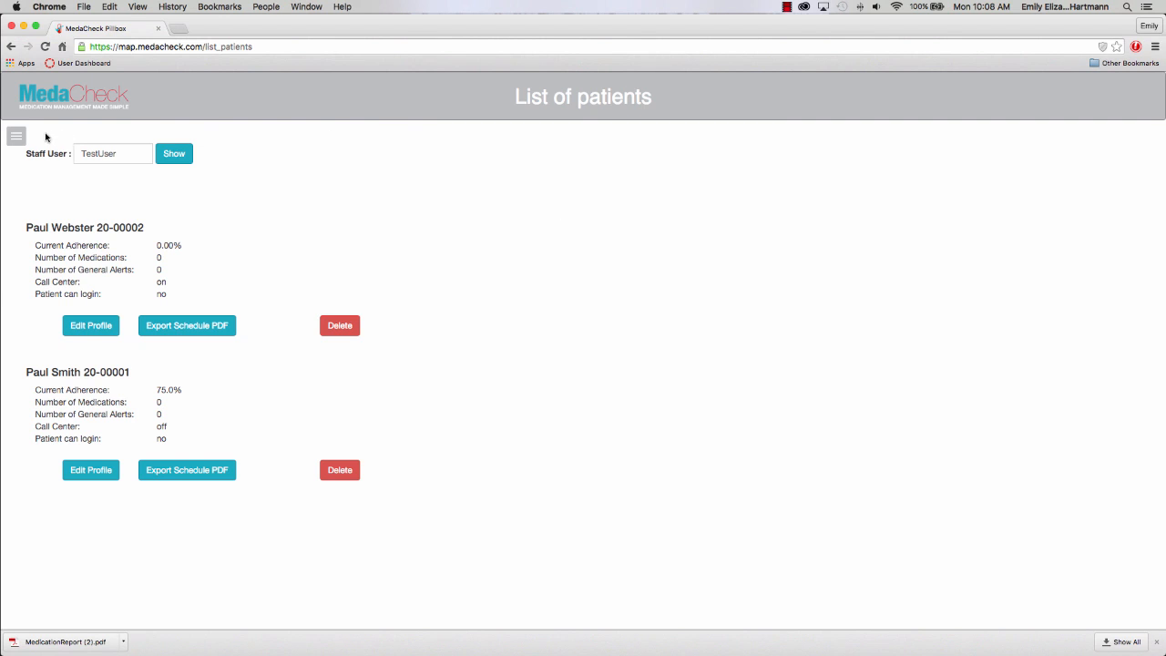
Open the Schedule page and load the test user's second-listed patient.
{"action": "left_click", "coordinate": [15, 137]}
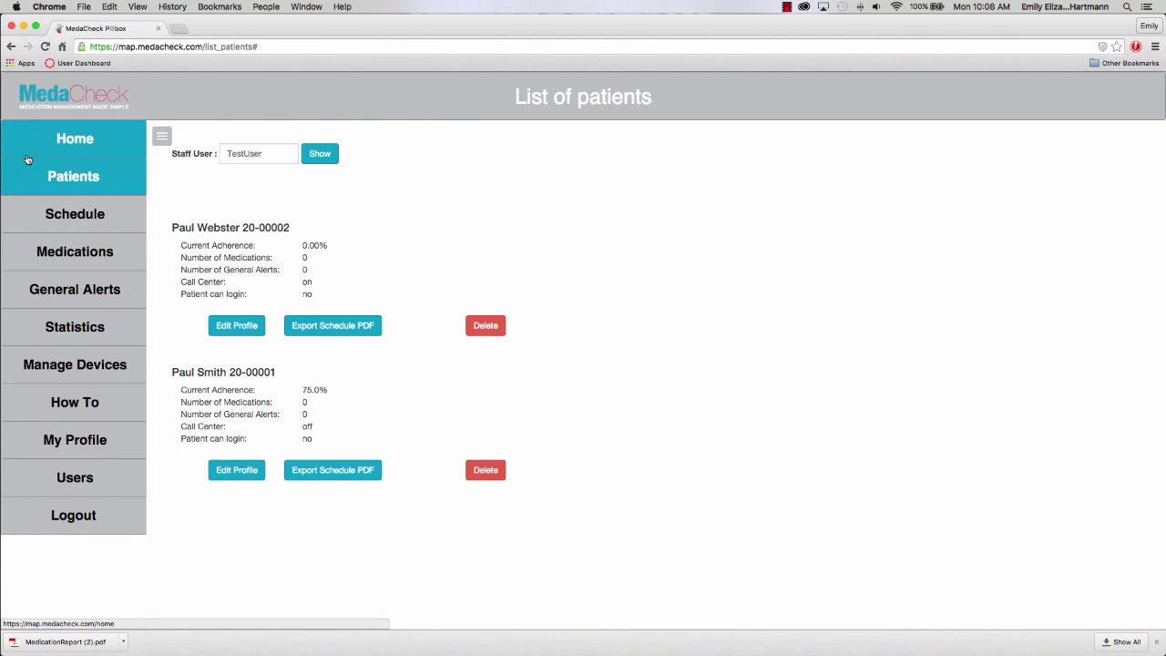
{"action": "left_click", "coordinate": [56, 213]}
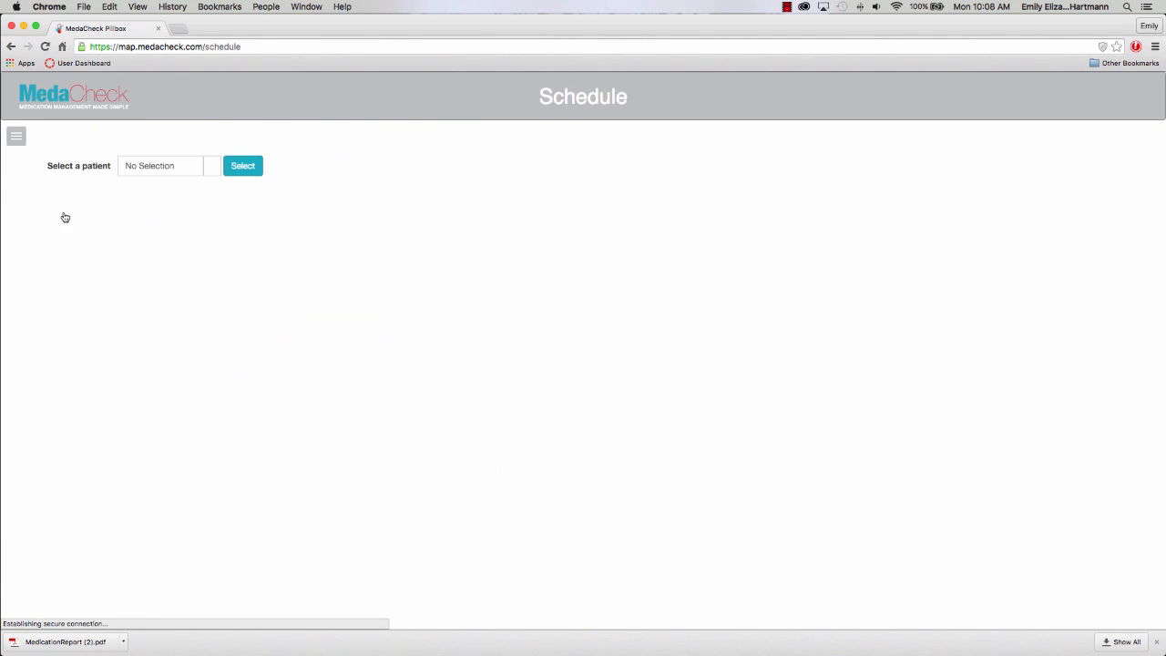
{"action": "left_click", "coordinate": [160, 169]}
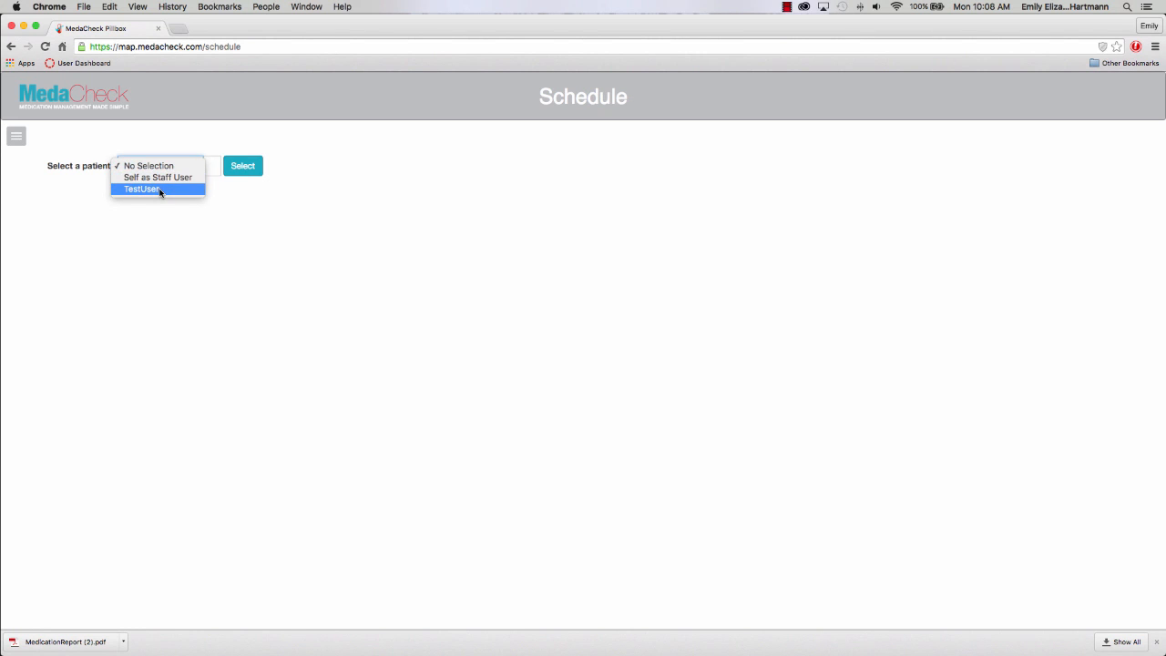
{"action": "left_click", "coordinate": [159, 189]}
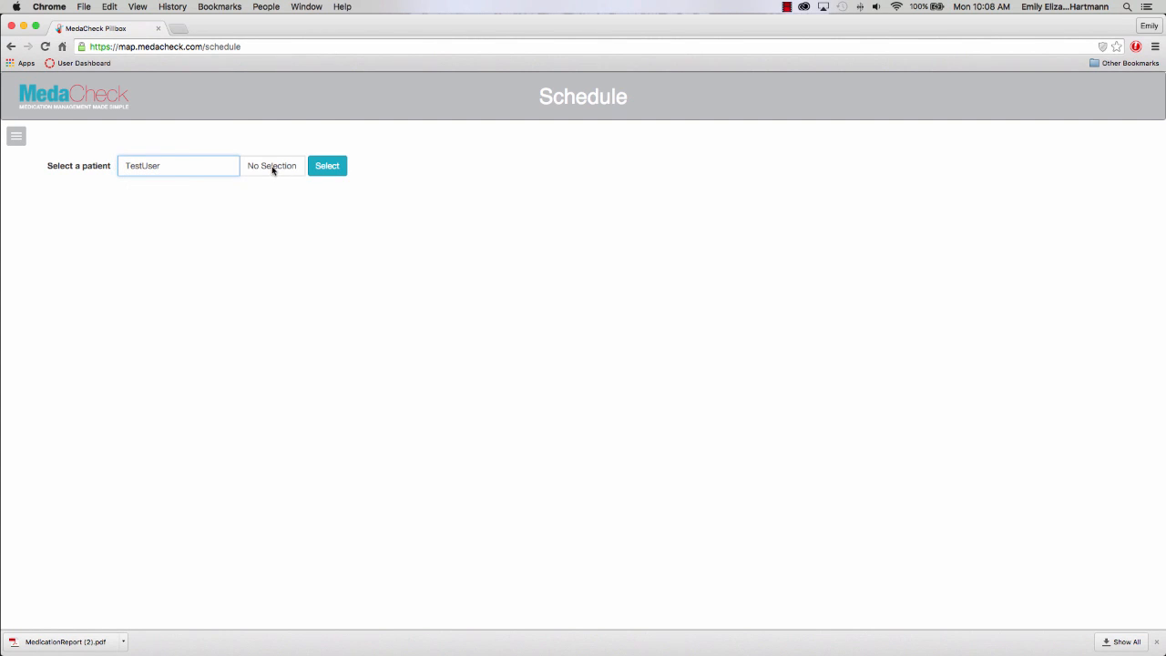
{"action": "left_click", "coordinate": [272, 168]}
{"action": "left_click", "coordinate": [271, 187]}
{"action": "left_click", "coordinate": [316, 174]}
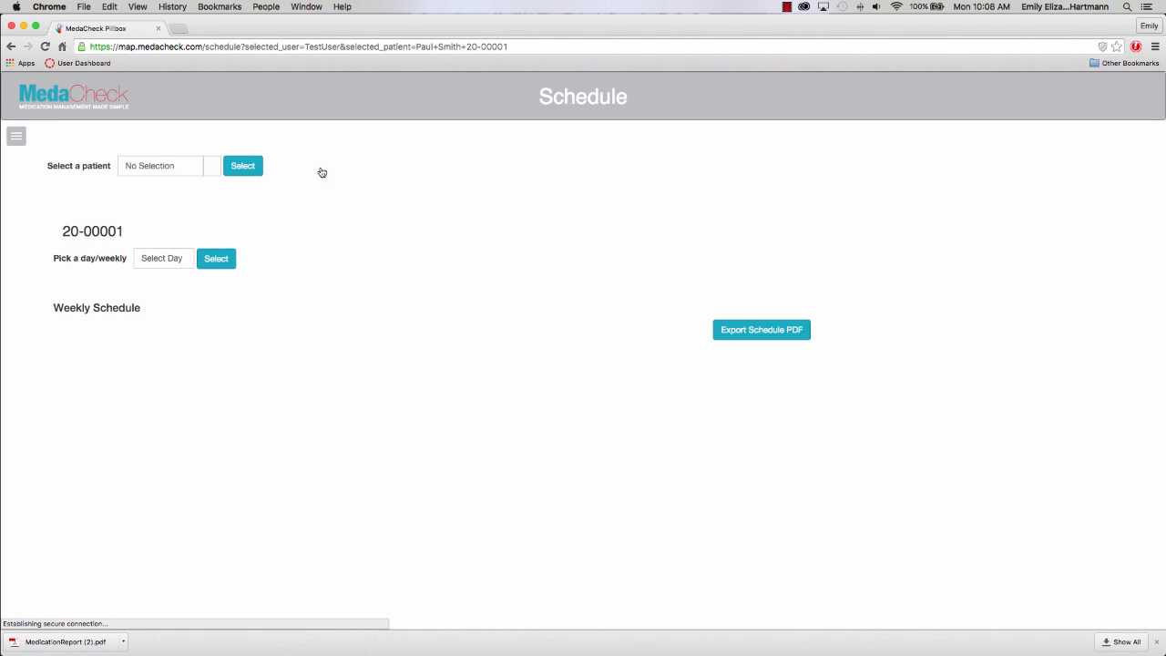
Switch the schedule to the test user's first-listed patient instead.
{"action": "left_click", "coordinate": [192, 167]}
{"action": "left_click", "coordinate": [195, 185]}
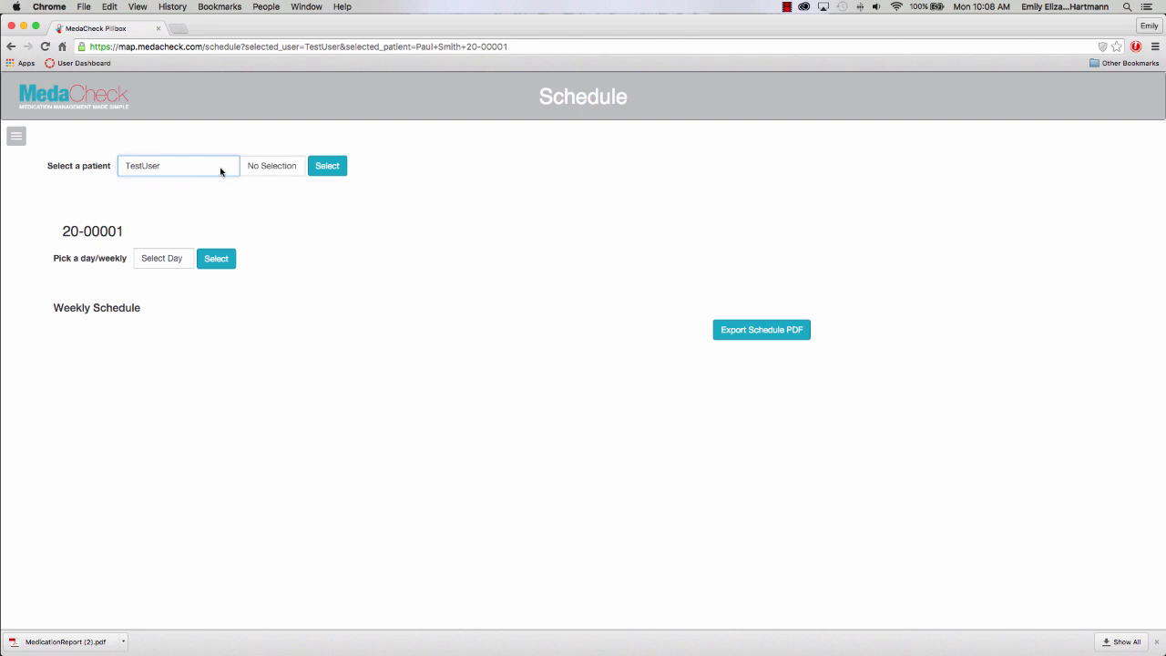
{"action": "left_click", "coordinate": [280, 172]}
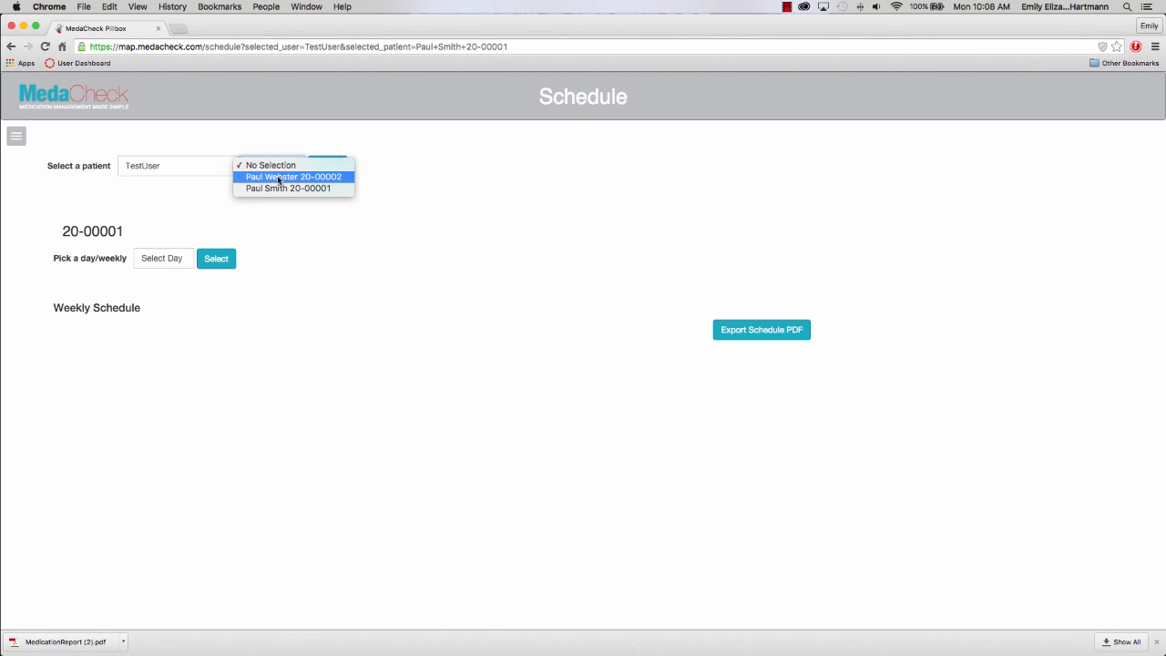
{"action": "left_click", "coordinate": [279, 177]}
{"action": "left_click", "coordinate": [328, 165]}
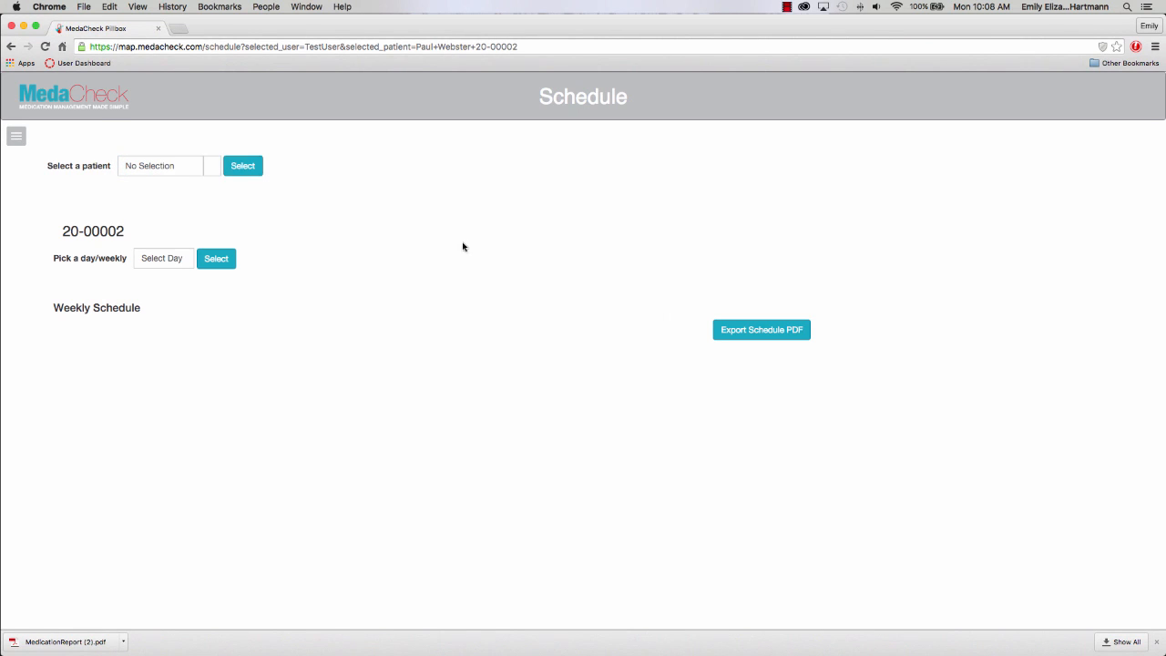
{"action": "left_click", "coordinate": [15, 134]}
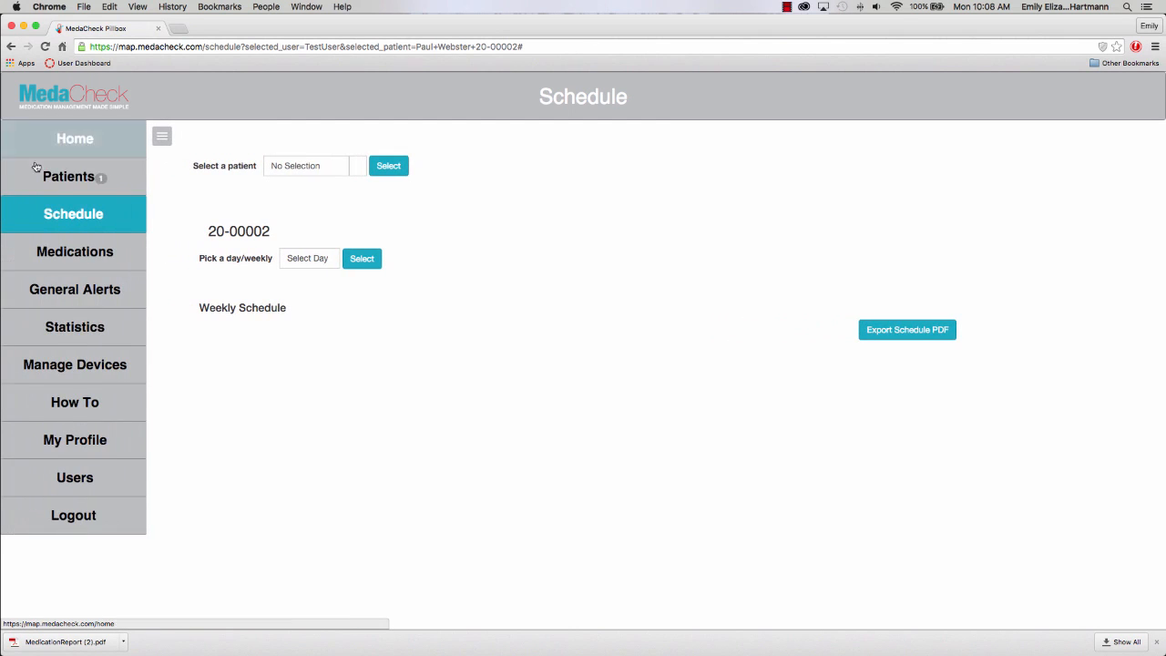
{"action": "left_click", "coordinate": [100, 182]}
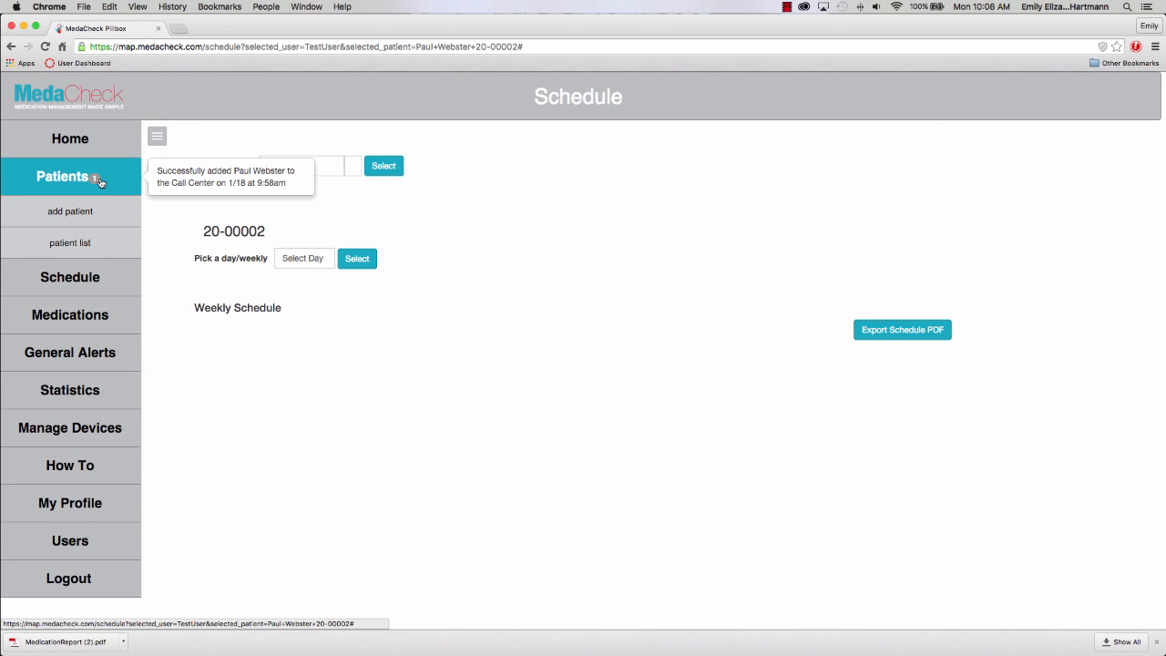
Open Medications > add medication, select TestUser and the first-listed patient, and focus the search field.
{"action": "left_click", "coordinate": [84, 315]}
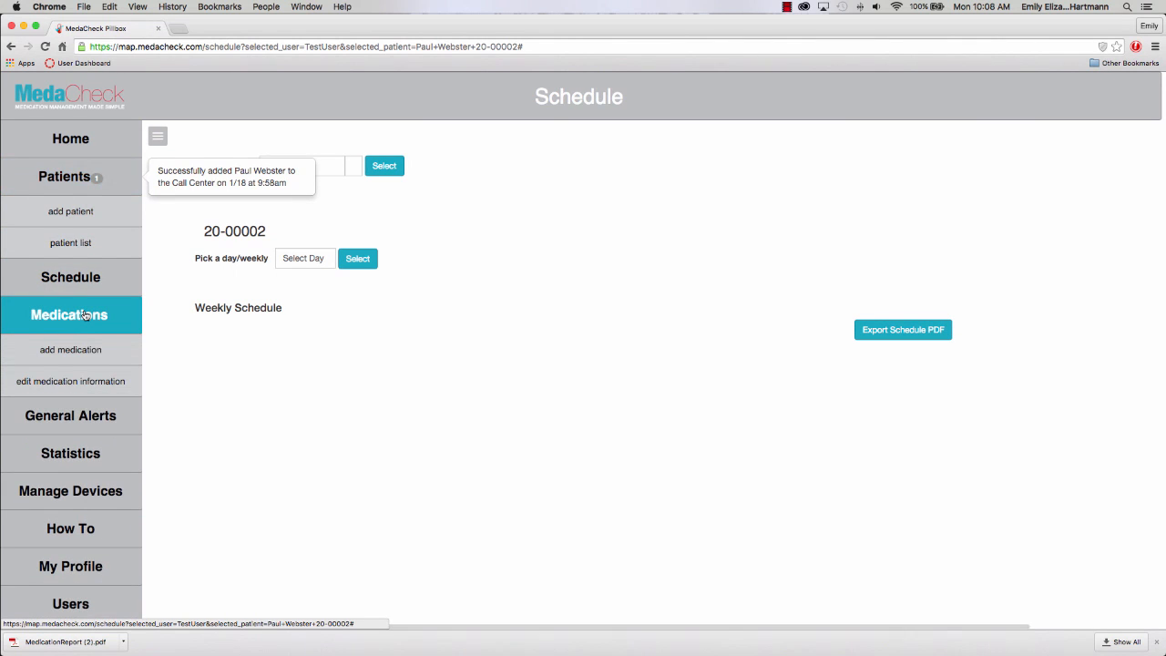
{"action": "left_click", "coordinate": [87, 358]}
{"action": "left_click", "coordinate": [146, 153]}
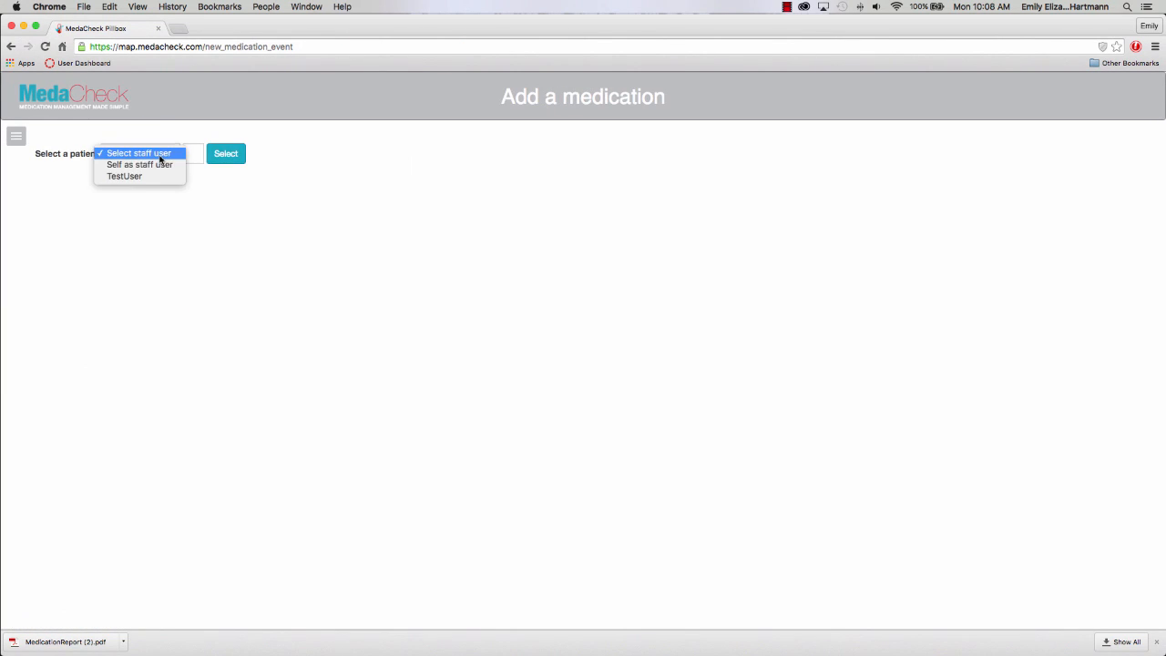
{"action": "left_click", "coordinate": [160, 165]}
{"action": "left_click", "coordinate": [145, 153]}
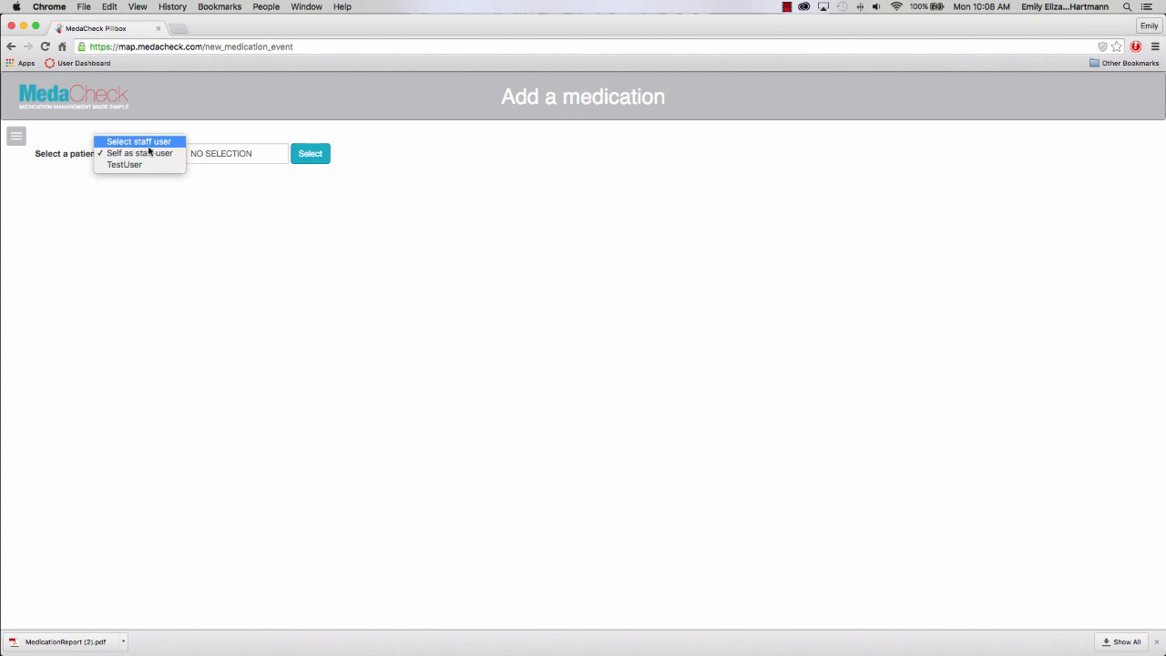
{"action": "left_click", "coordinate": [222, 156]}
{"action": "left_click", "coordinate": [221, 155]}
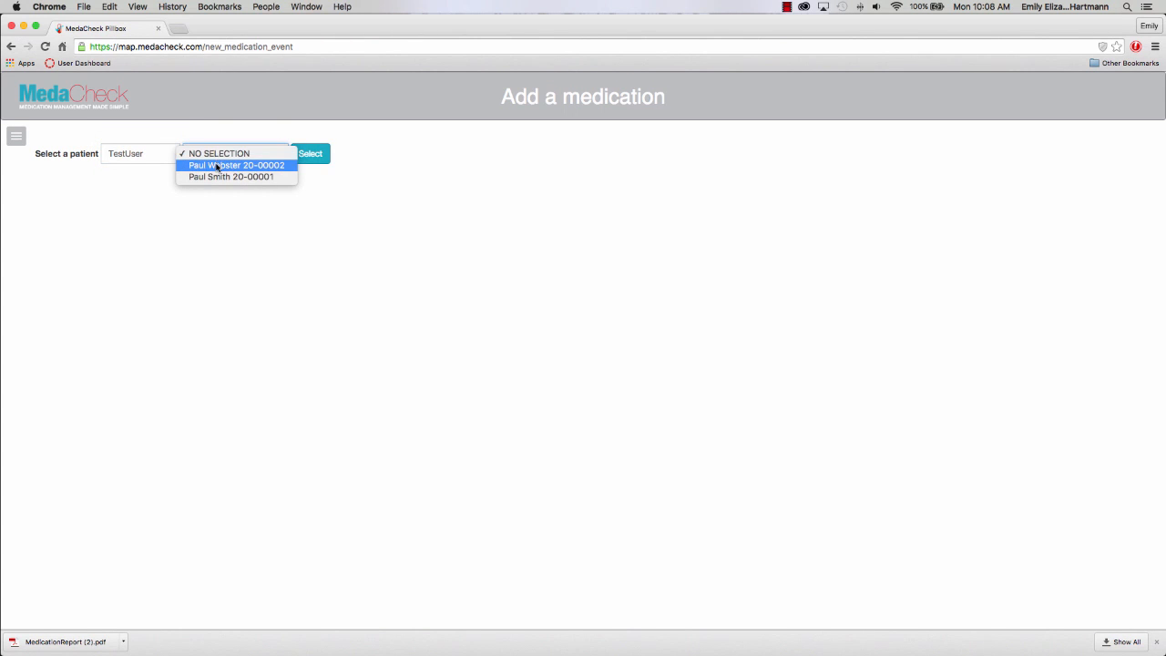
{"action": "left_click", "coordinate": [239, 165]}
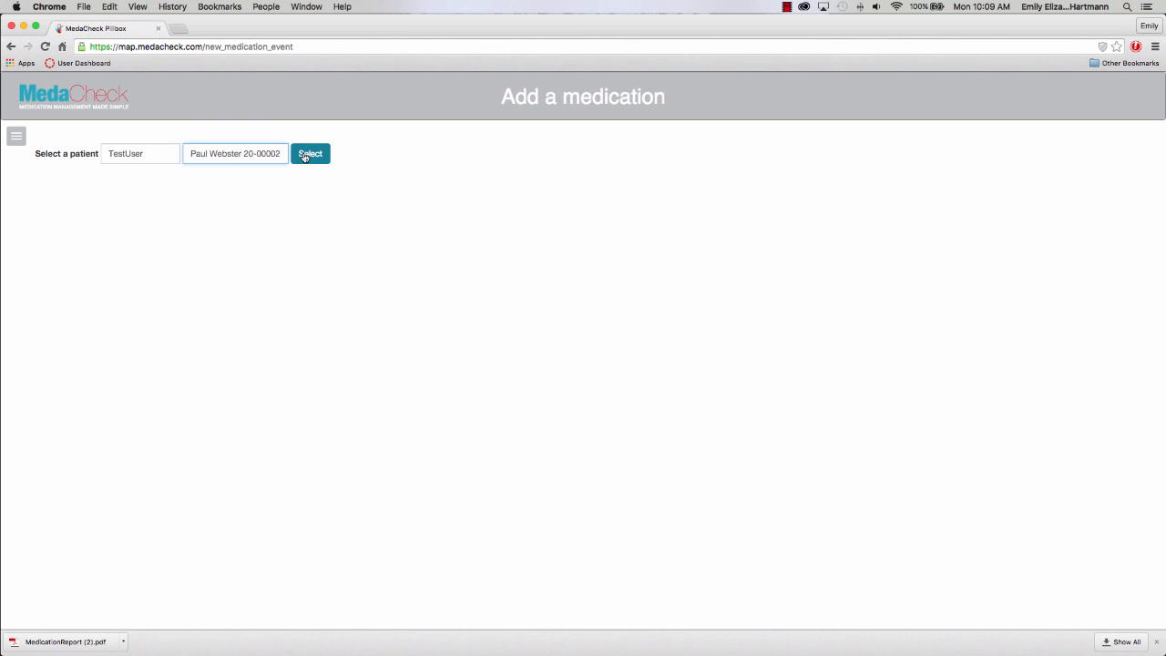
{"action": "left_click", "coordinate": [322, 154]}
{"action": "left_click", "coordinate": [273, 252]}
Search medications for advil, try the generics, and pick KS IBUPROFEN 200 MG.
{"action": "type", "text": "advil"}
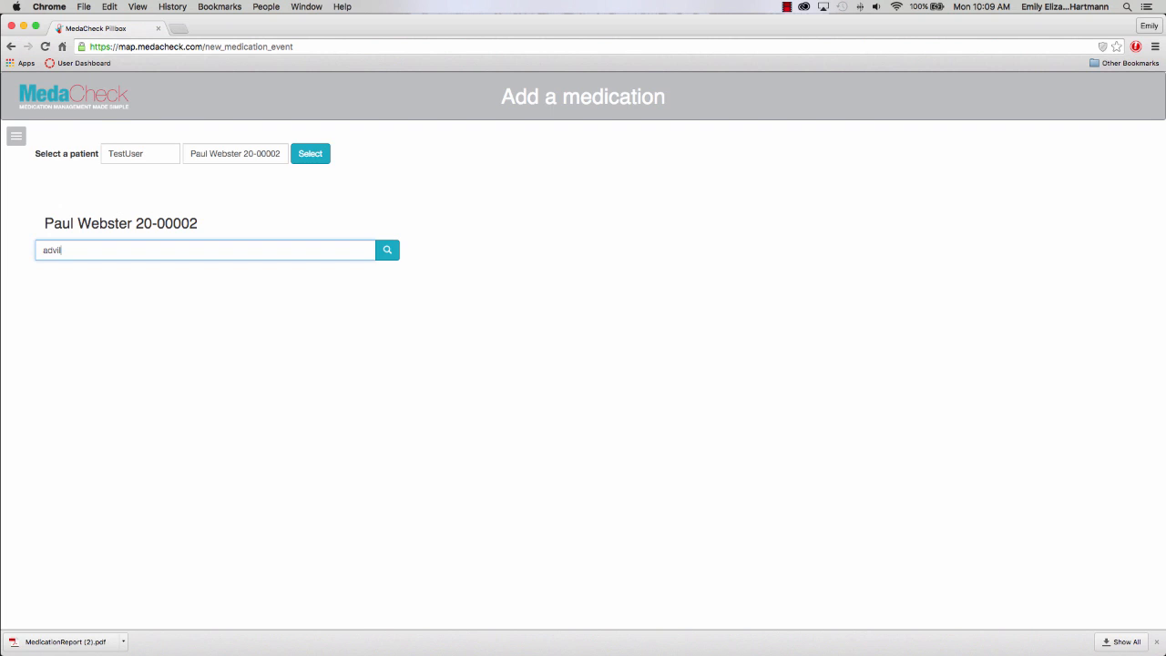
{"action": "key", "text": "Return"}
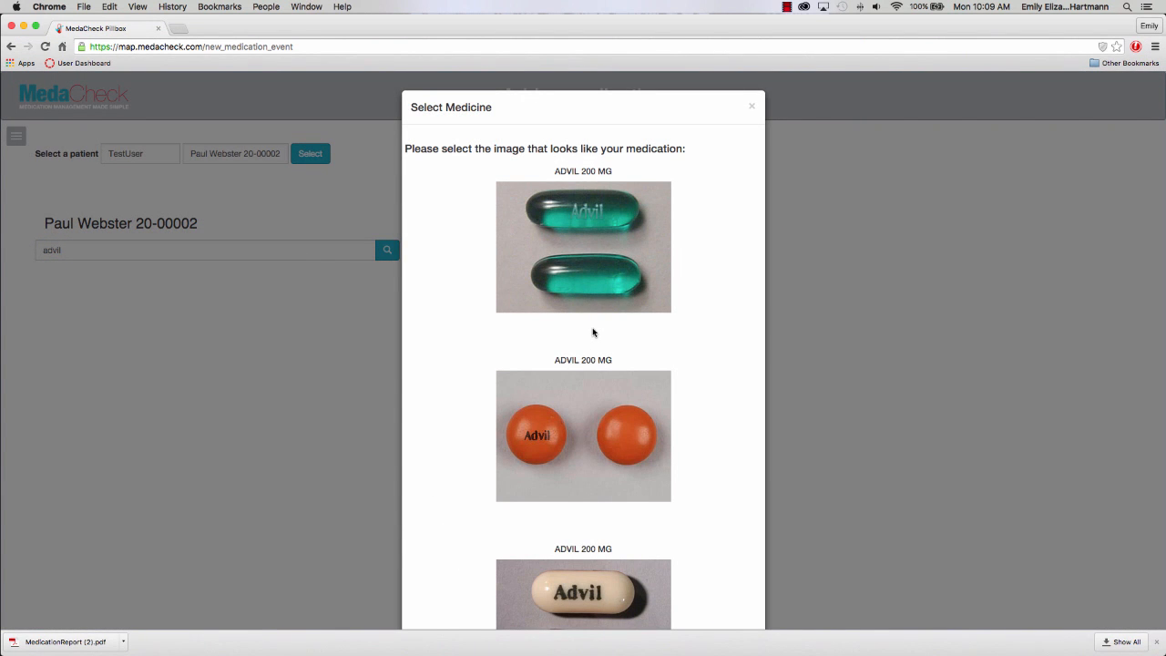
{"action": "scroll", "coordinate": [592, 332], "scroll_direction": "down", "scroll_amount": 5}
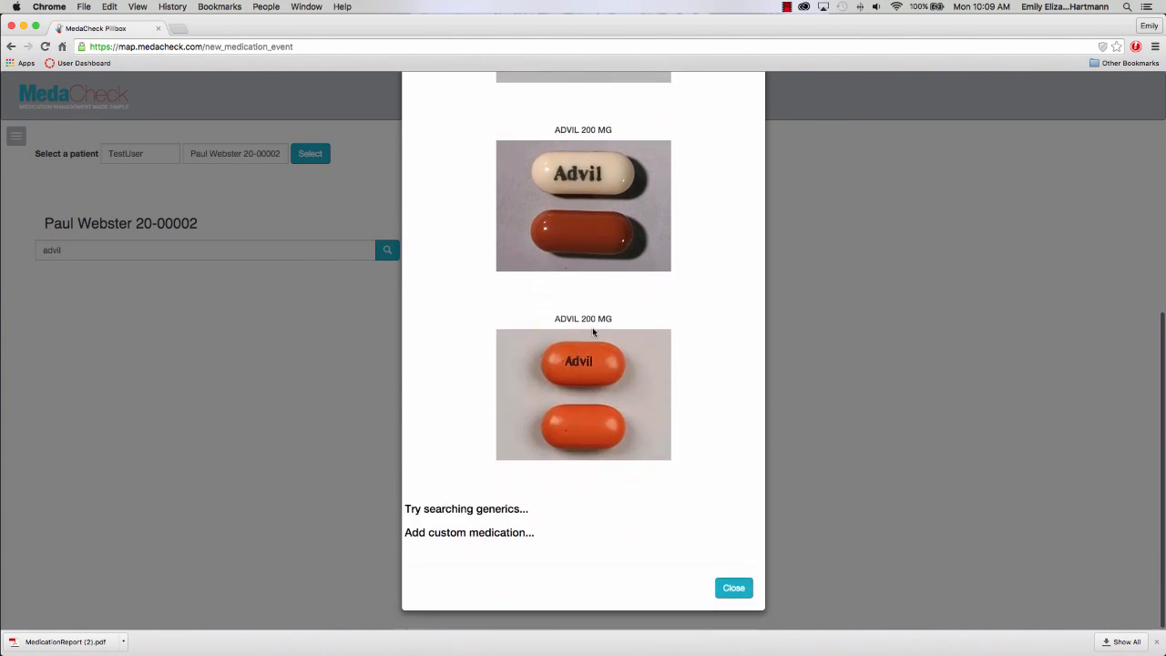
{"action": "left_click", "coordinate": [495, 510]}
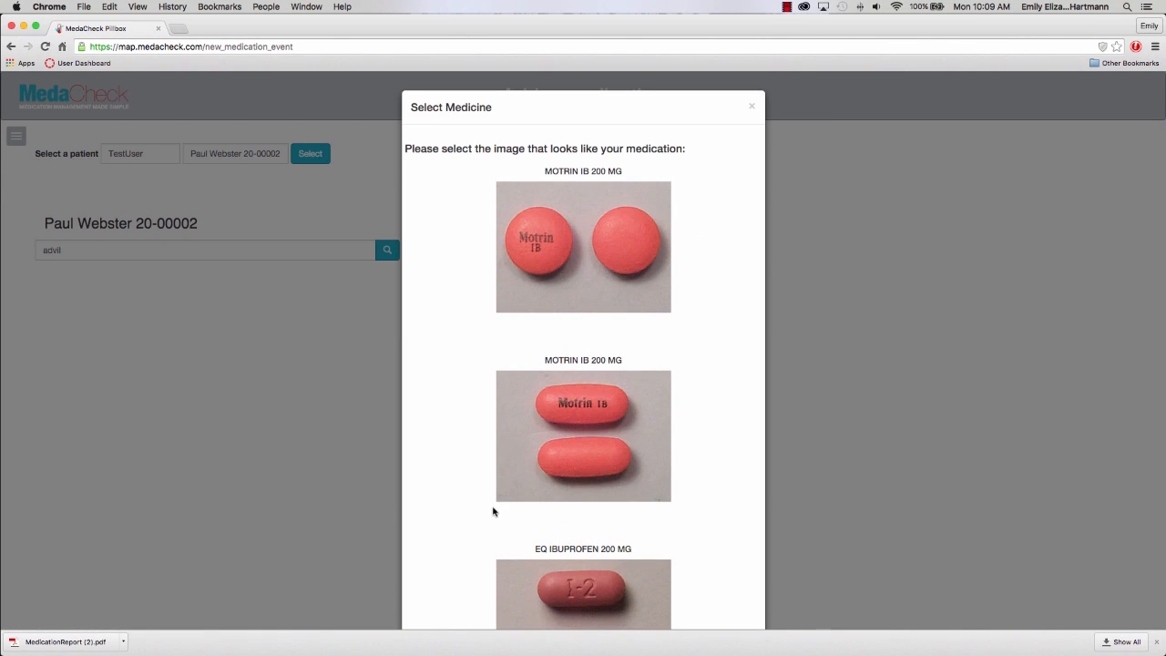
{"action": "scroll", "coordinate": [537, 473], "scroll_direction": "down", "scroll_amount": 3}
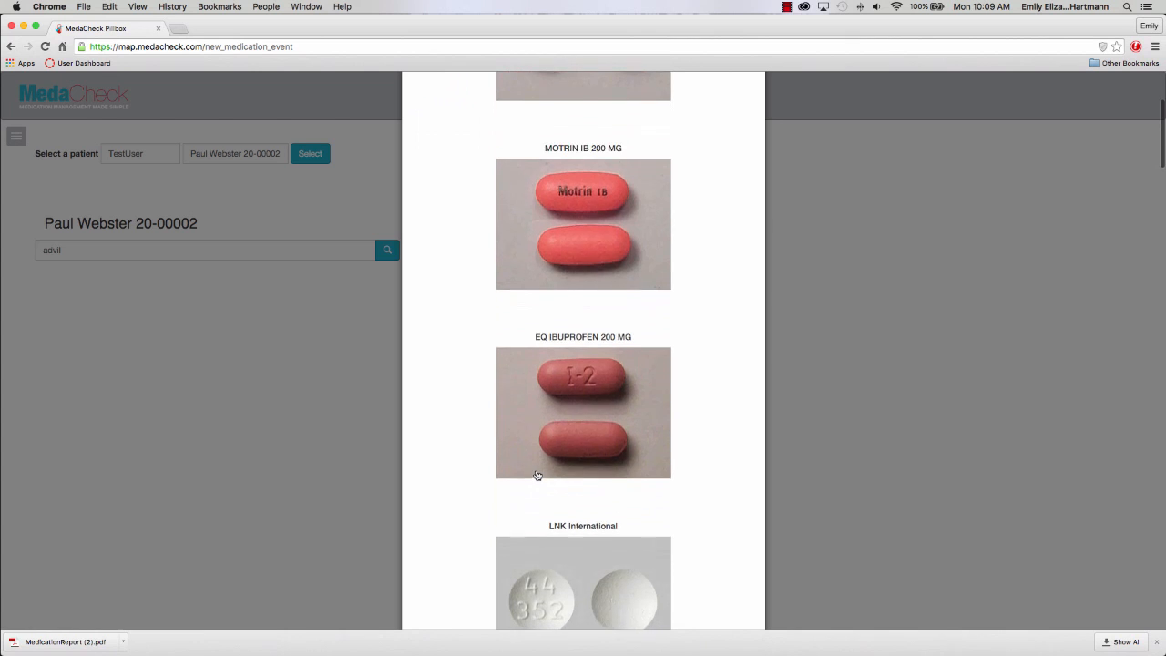
{"action": "scroll", "coordinate": [538, 475], "scroll_direction": "down", "scroll_amount": 1}
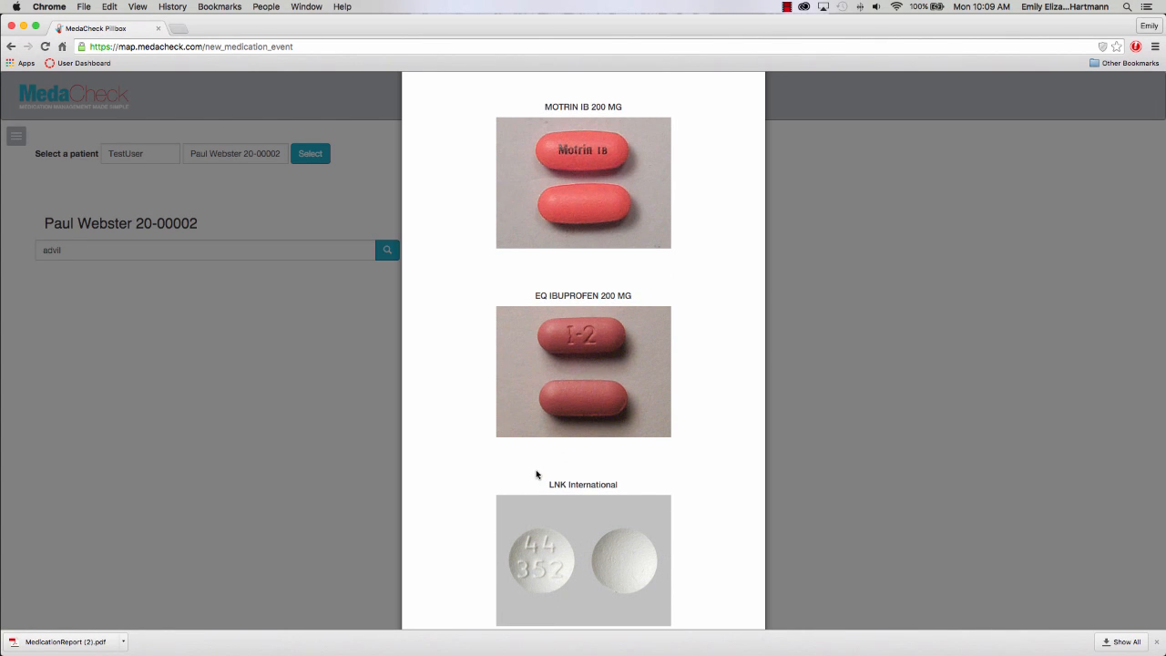
{"action": "scroll", "coordinate": [537, 474], "scroll_direction": "down", "scroll_amount": 2}
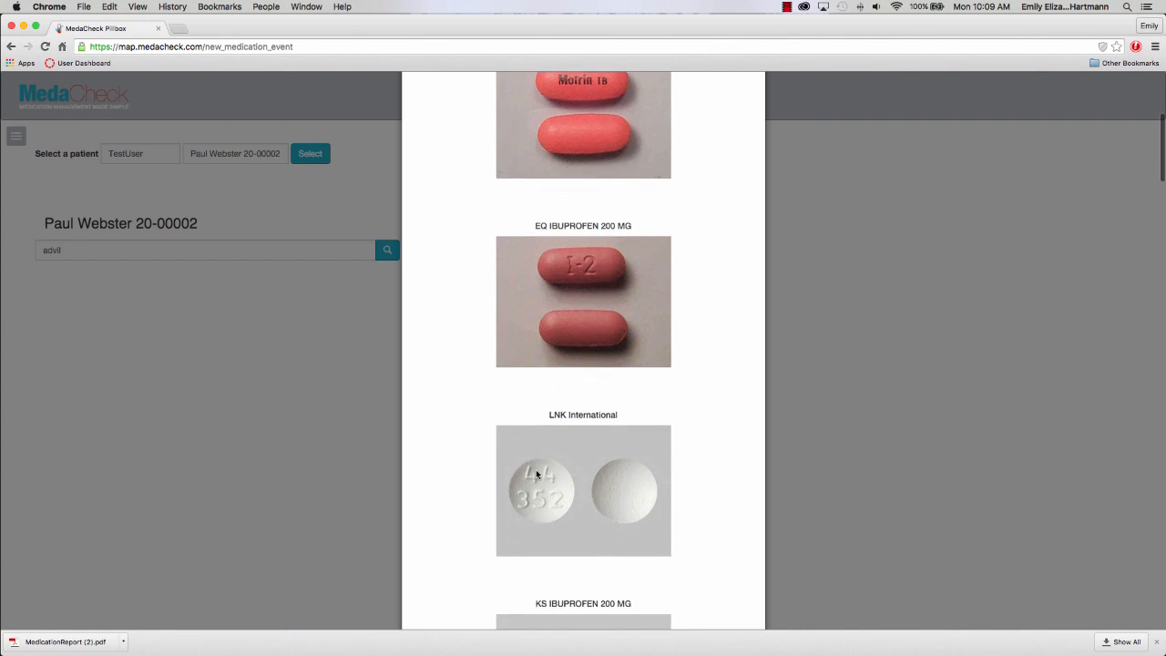
{"action": "scroll", "coordinate": [536, 474], "scroll_direction": "down", "scroll_amount": 2}
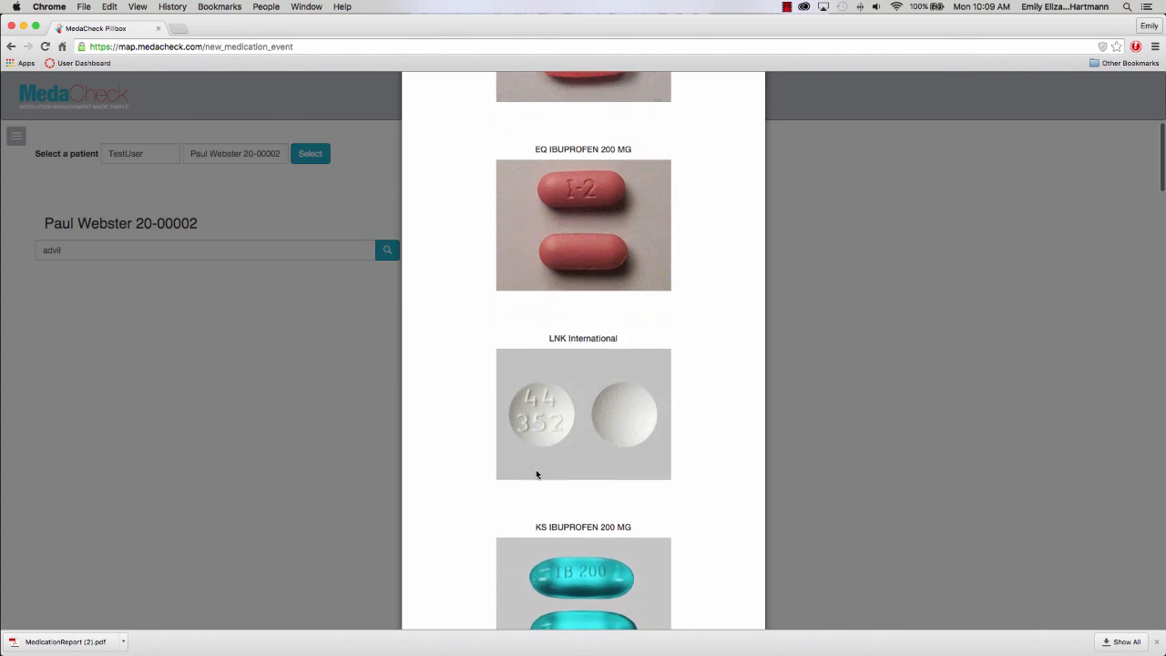
{"action": "scroll", "coordinate": [537, 474], "scroll_direction": "down", "scroll_amount": 2}
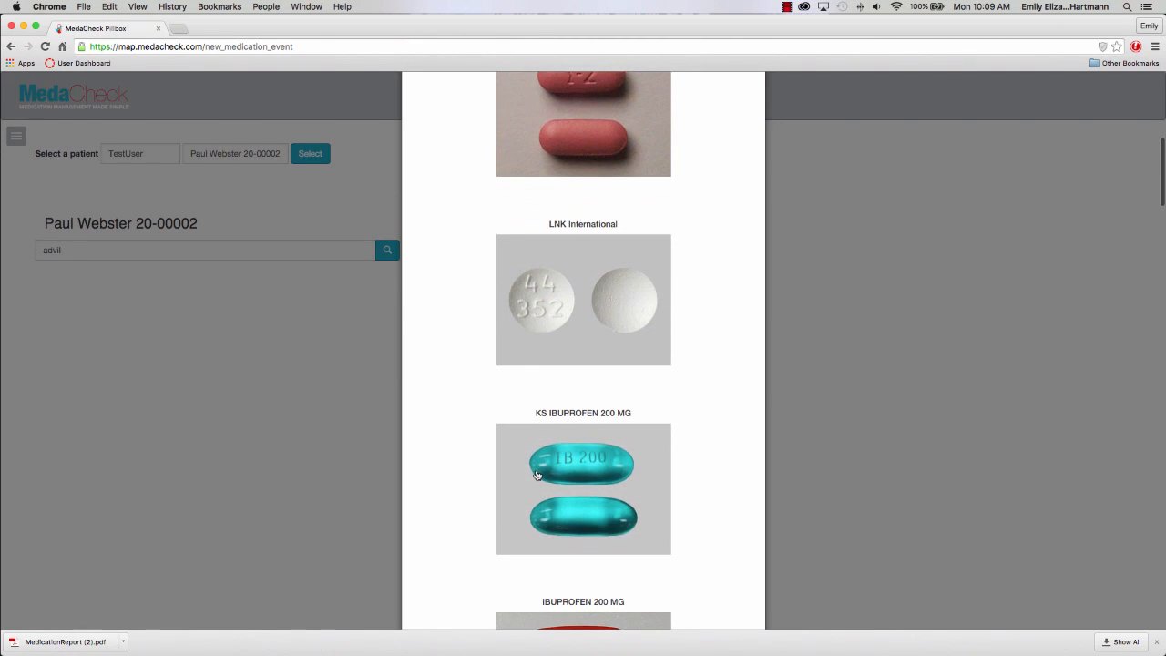
{"action": "left_click", "coordinate": [584, 468]}
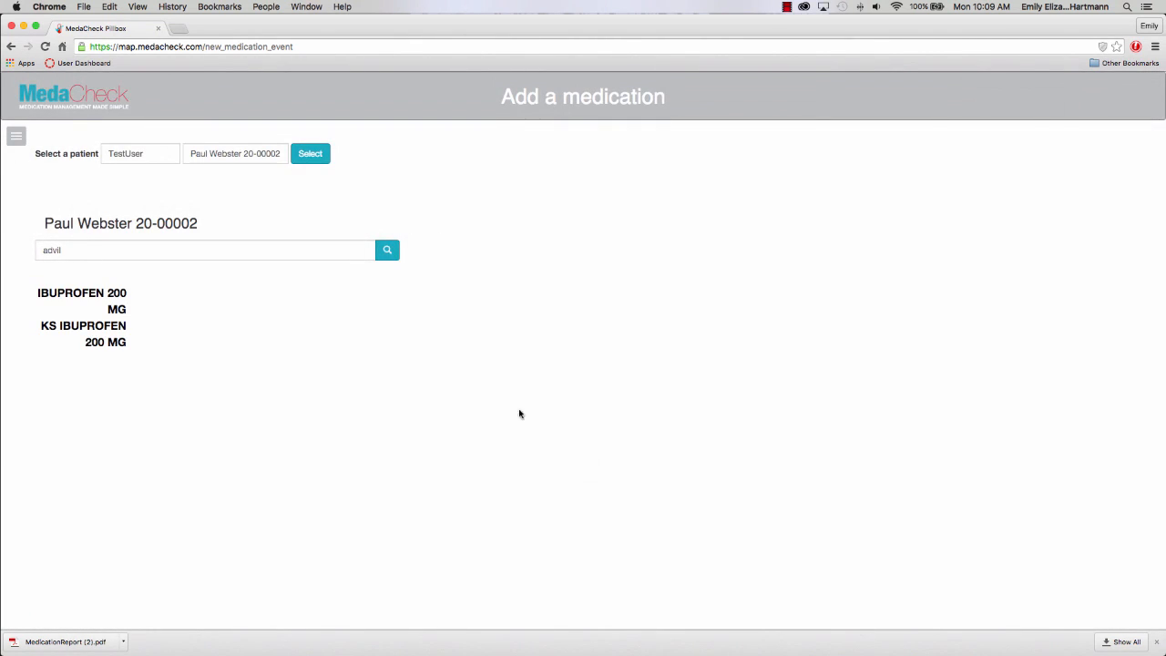
Set KS IBUPROFEN 200 MG to 2 capsules per dose on all seven days.
{"action": "left_click", "coordinate": [109, 328]}
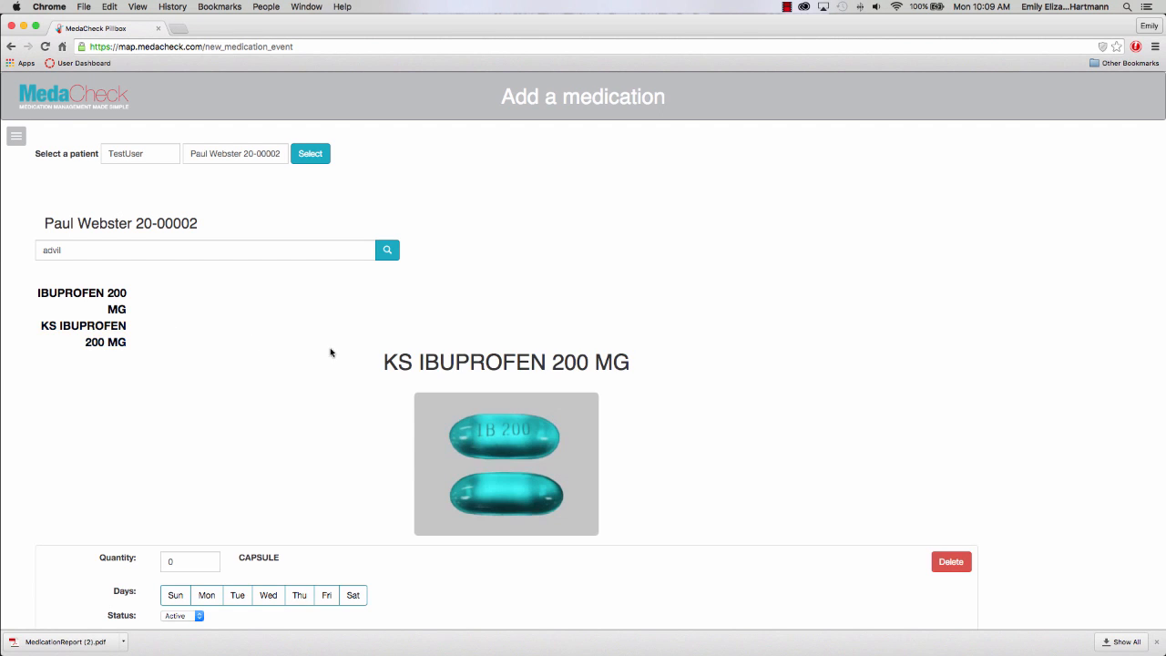
{"action": "scroll", "coordinate": [333, 355], "scroll_direction": "down", "scroll_amount": 2}
{"action": "scroll", "coordinate": [334, 359], "scroll_direction": "down", "scroll_amount": 1}
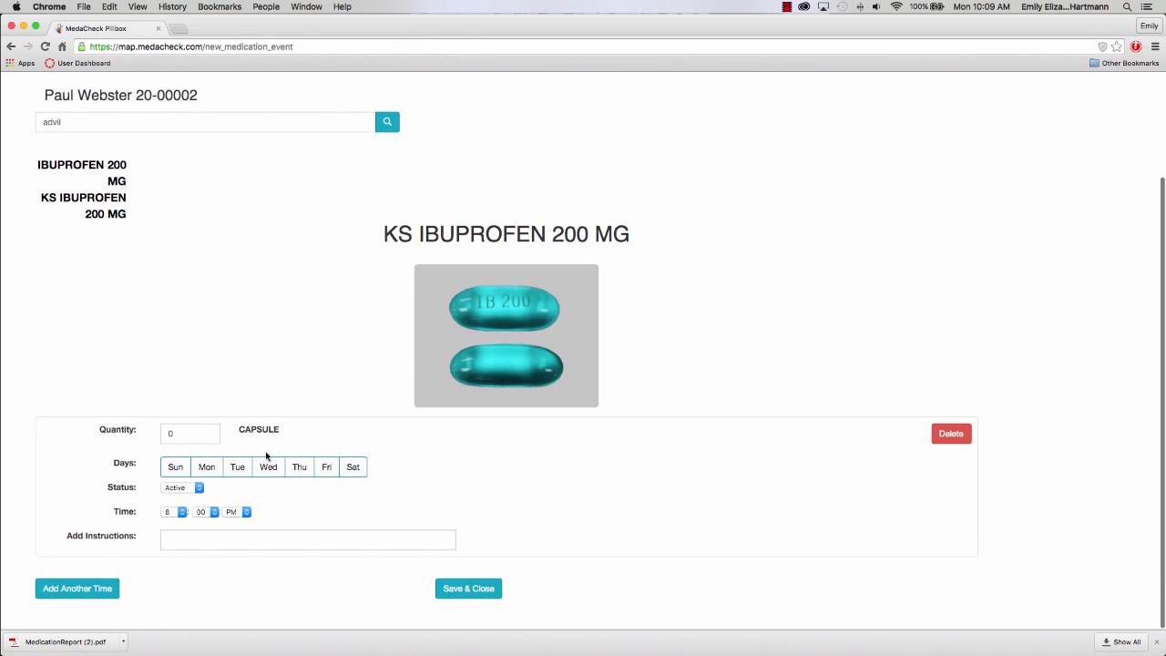
{"action": "left_click", "coordinate": [168, 432]}
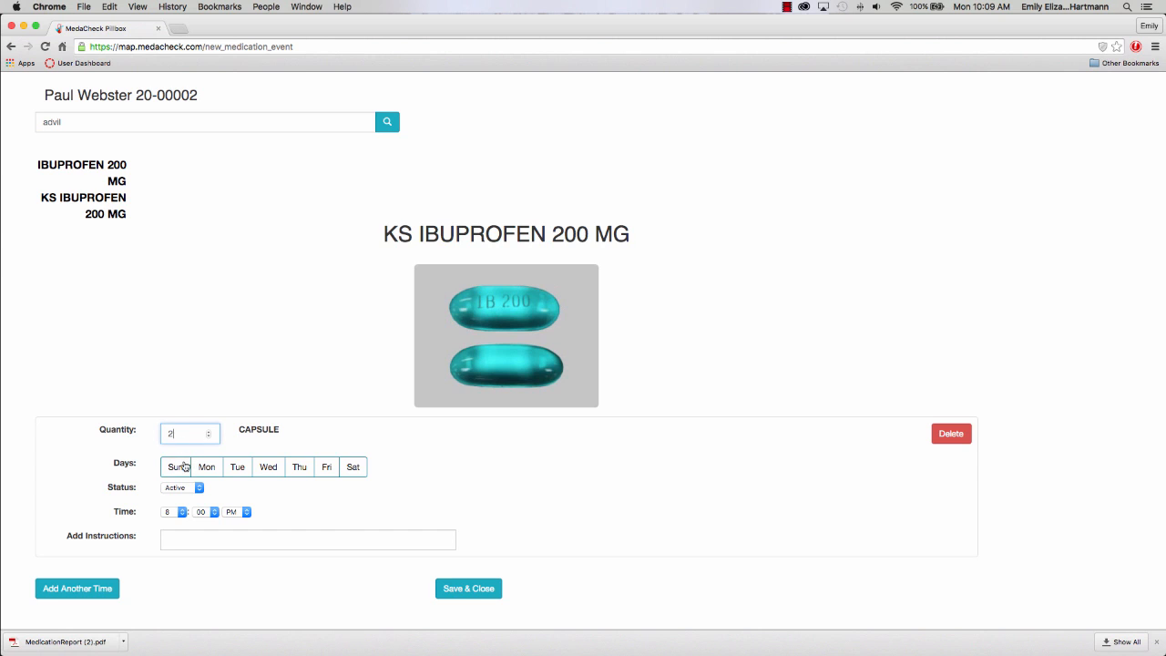
{"action": "left_click", "coordinate": [176, 467]}
{"action": "left_click", "coordinate": [206, 466]}
{"action": "left_click", "coordinate": [237, 467]}
{"action": "left_click", "coordinate": [275, 471]}
{"action": "left_click", "coordinate": [301, 473]}
{"action": "left_click", "coordinate": [332, 474]}
{"action": "left_click", "coordinate": [359, 474]}
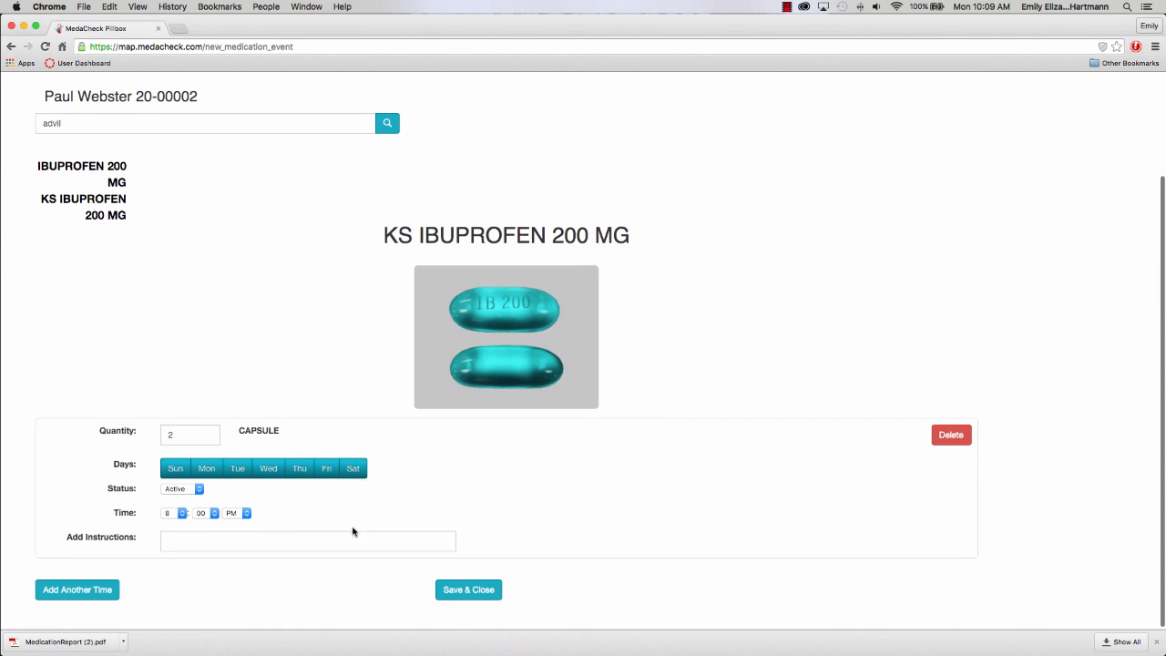
Set the dose status Active, time 9:30 AM, and instructions 'take with water'.
{"action": "left_click", "coordinate": [198, 489]}
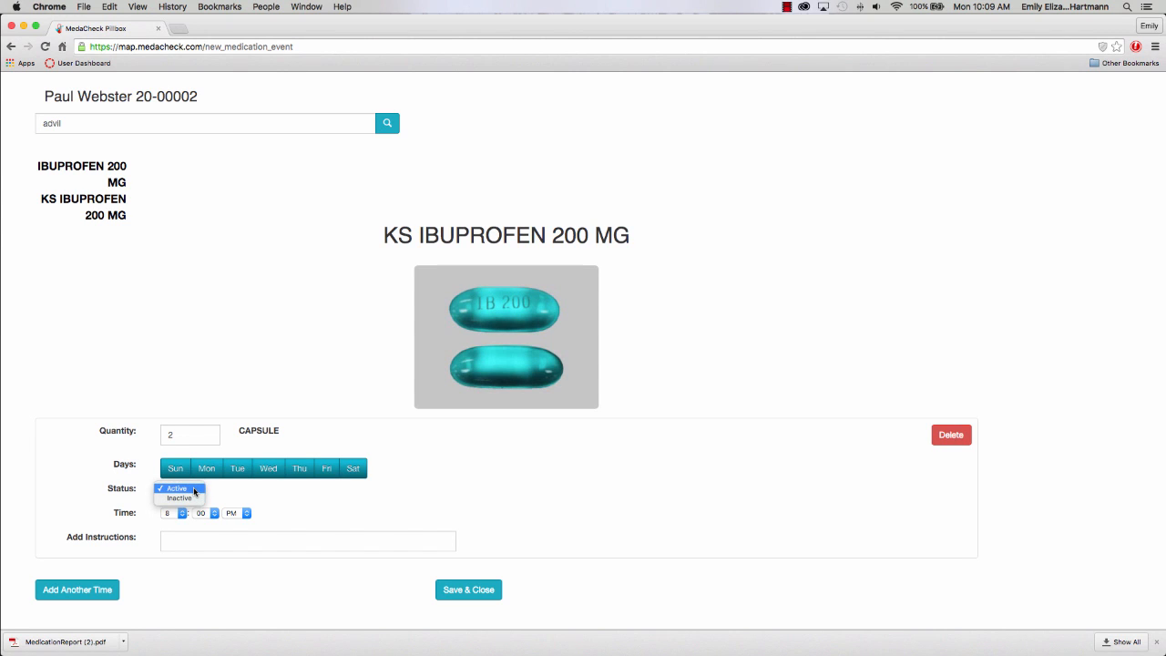
{"action": "left_click", "coordinate": [195, 489]}
{"action": "left_click", "coordinate": [182, 513]}
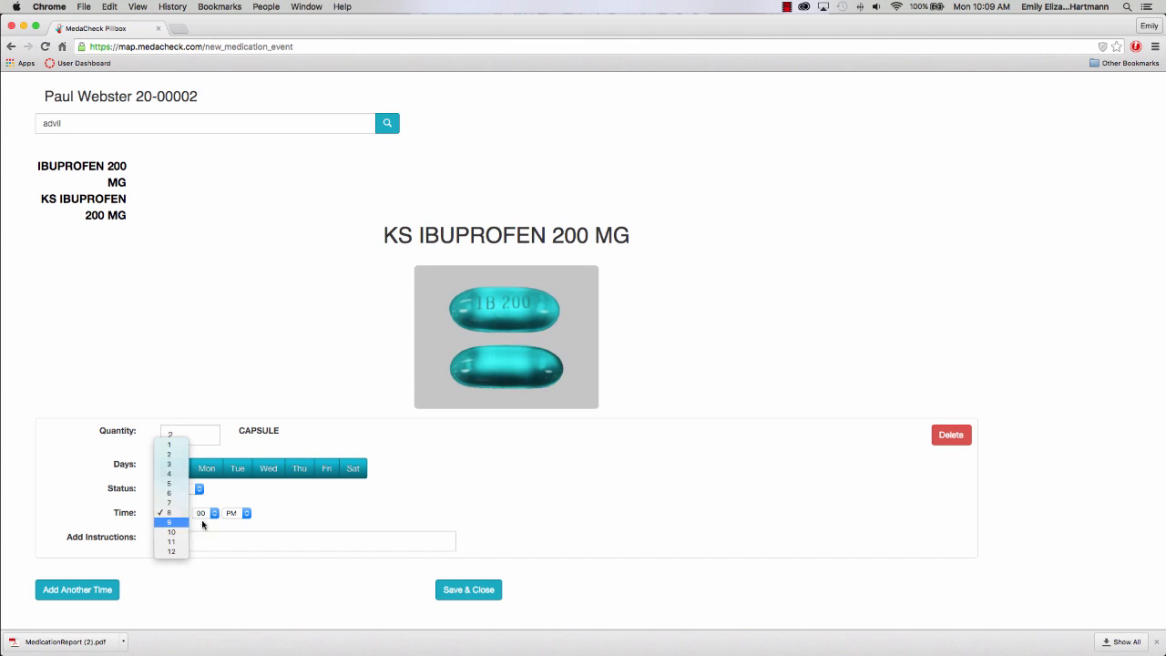
{"action": "left_click", "coordinate": [194, 526]}
{"action": "left_click", "coordinate": [209, 513]}
{"action": "left_click", "coordinate": [208, 535]}
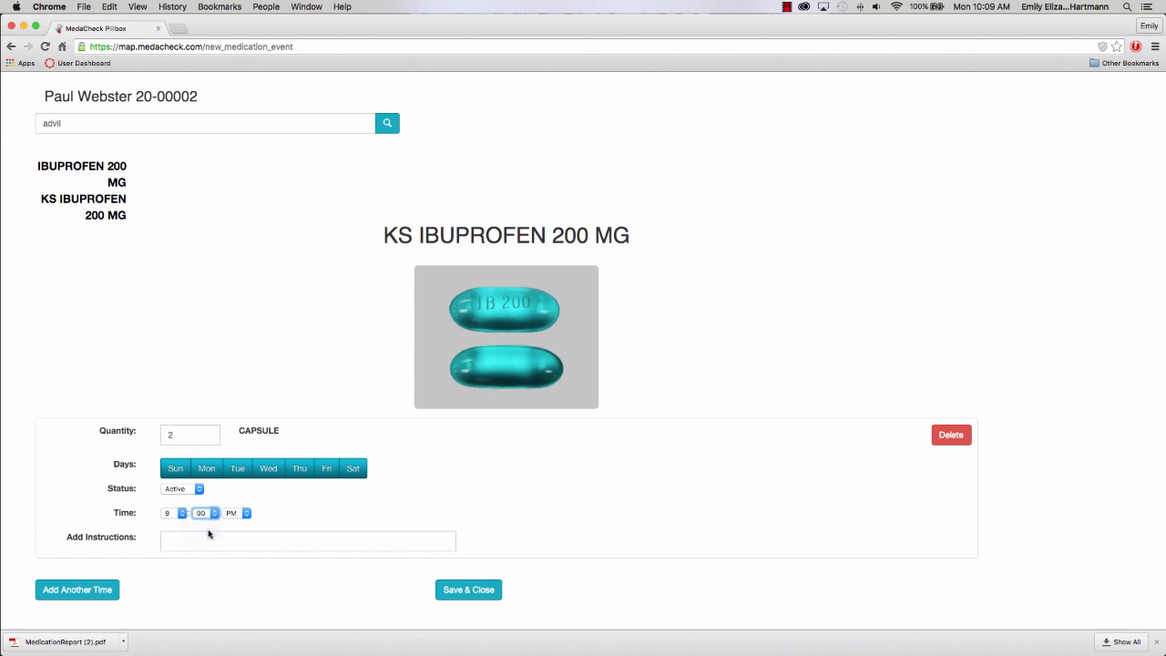
{"action": "left_click", "coordinate": [241, 514]}
{"action": "left_click", "coordinate": [239, 525]}
{"action": "left_click", "coordinate": [238, 539]}
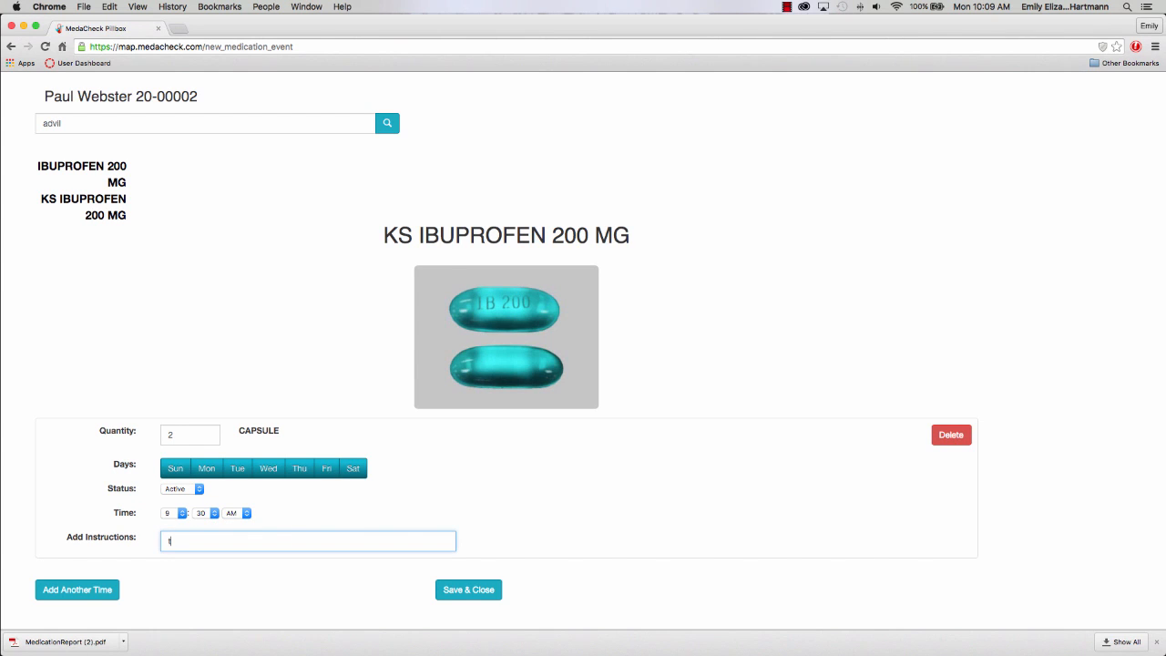
{"action": "type", "text": "take with water"}
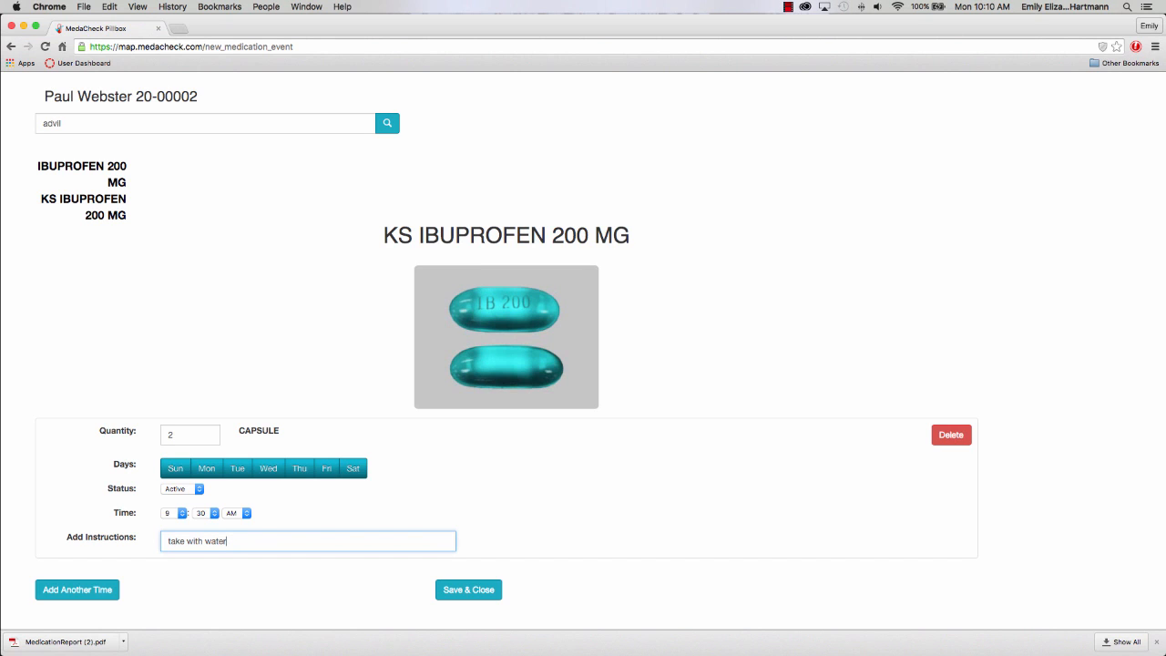
Add a second ibuprofen dose time with a quantity of 2 capsules.
{"action": "left_click", "coordinate": [94, 591]}
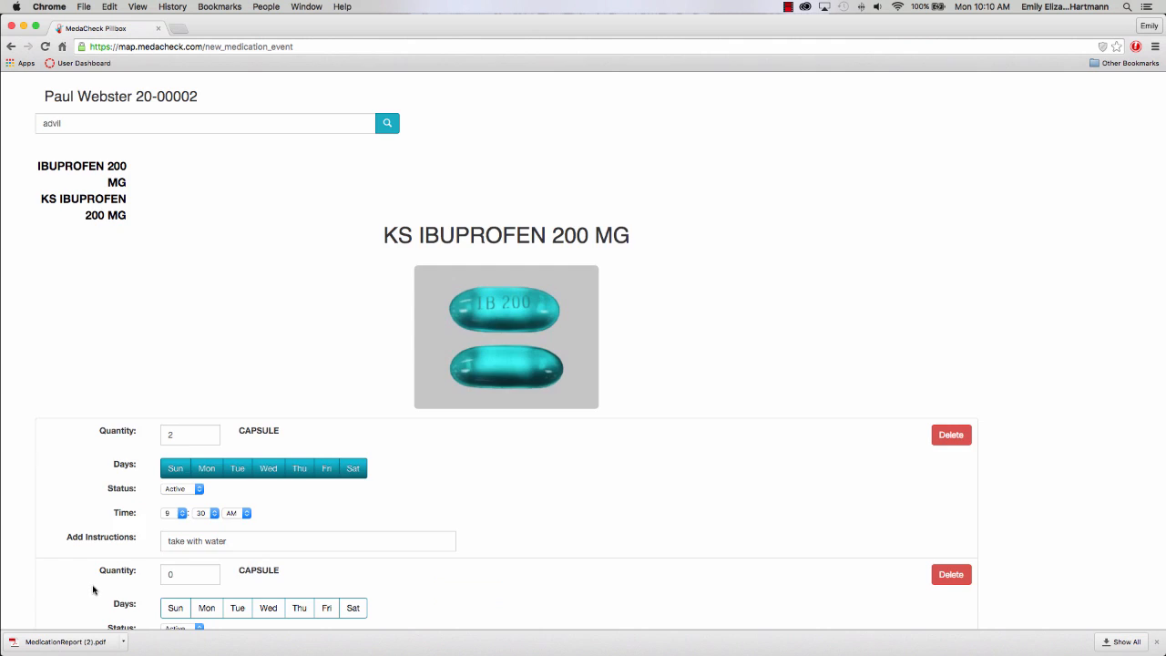
{"action": "scroll", "coordinate": [92, 547], "scroll_direction": "down", "scroll_amount": 3}
{"action": "left_click", "coordinate": [170, 440]}
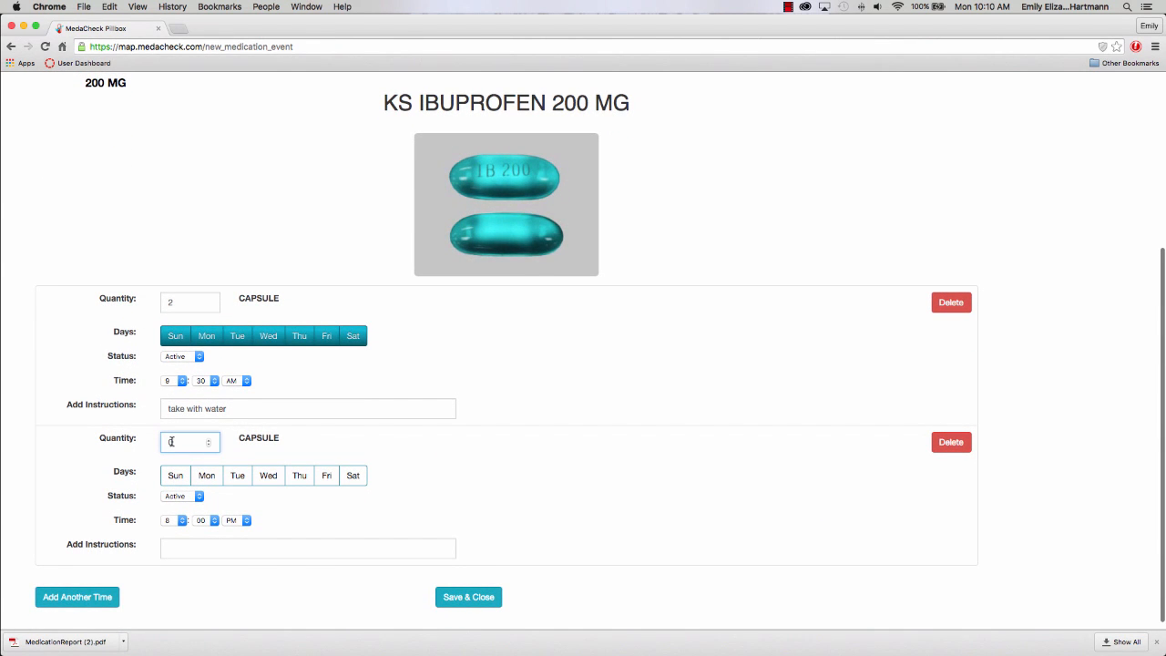
{"action": "key", "text": "BackSpace"}
{"action": "type", "text": "2"}
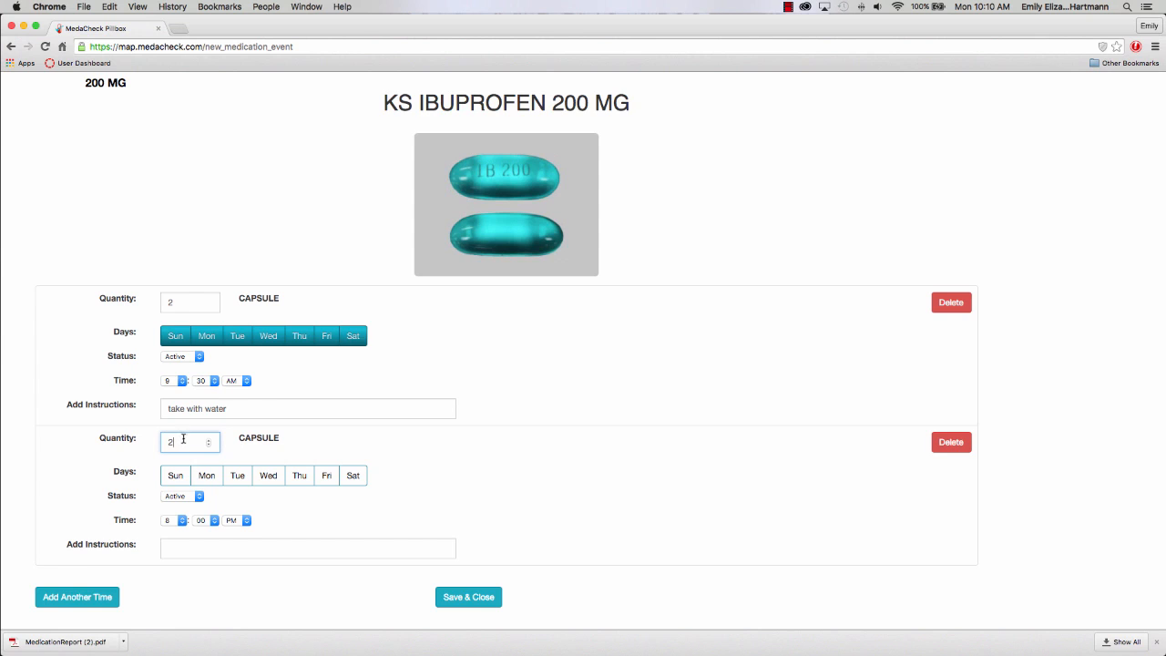
Schedule the second dose every day, Sunday through Saturday, and keep it Active.
{"action": "left_click", "coordinate": [176, 475]}
{"action": "left_click", "coordinate": [207, 475]}
{"action": "left_click", "coordinate": [237, 474]}
{"action": "left_click", "coordinate": [268, 475]}
{"action": "left_click", "coordinate": [299, 475]}
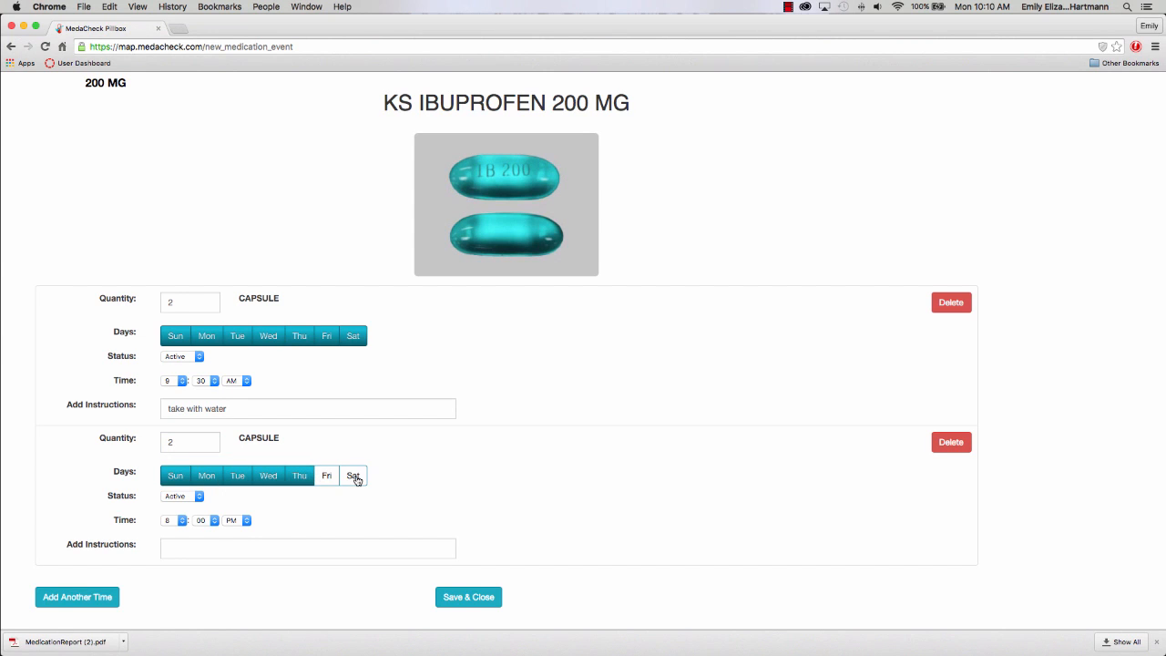
{"action": "left_click", "coordinate": [353, 476]}
{"action": "left_click", "coordinate": [324, 476]}
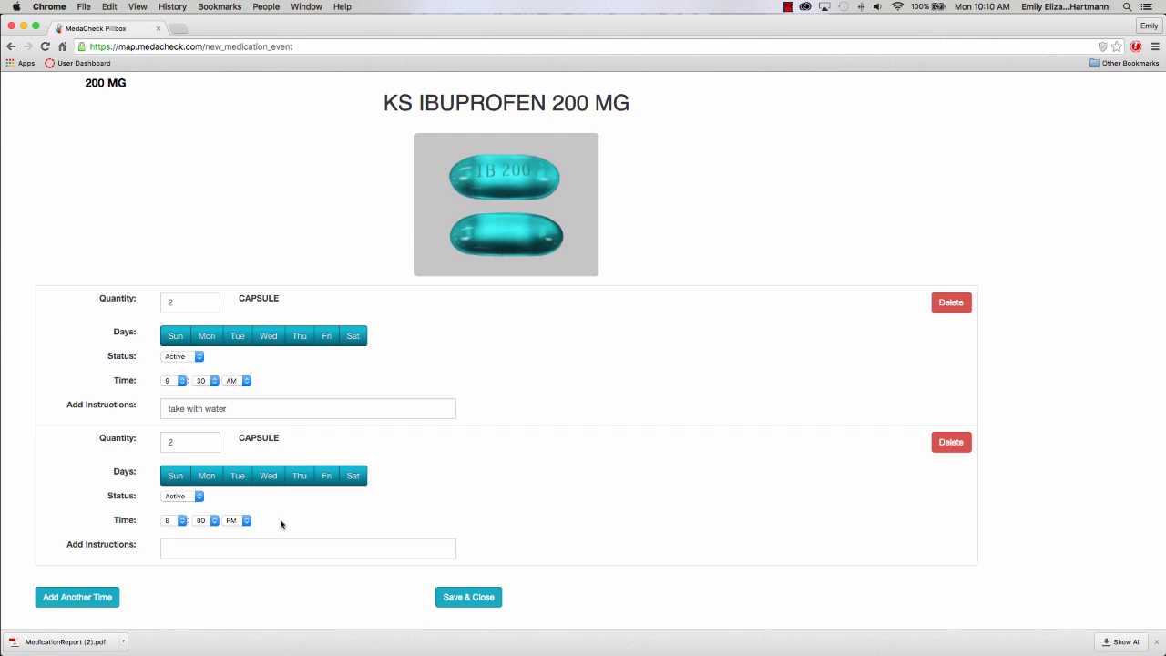
{"action": "left_click", "coordinate": [189, 497]}
{"action": "left_click", "coordinate": [230, 525]}
Set the second dose time to 6:30 PM and start its instruction text.
{"action": "left_click", "coordinate": [182, 522]}
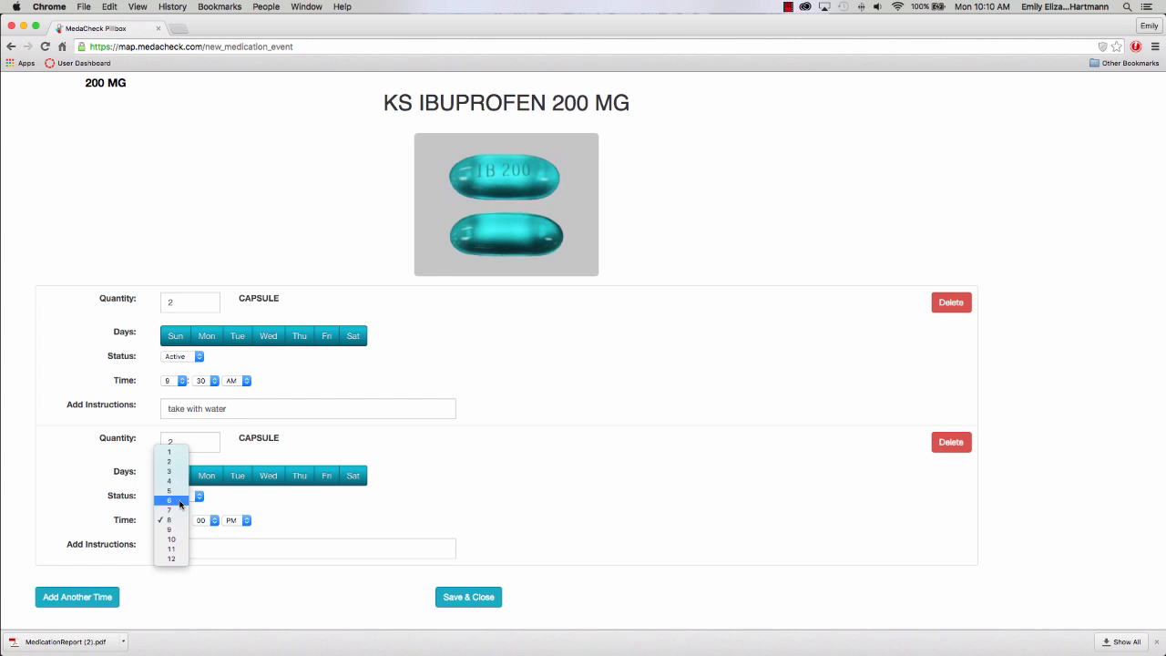
{"action": "left_click", "coordinate": [179, 500]}
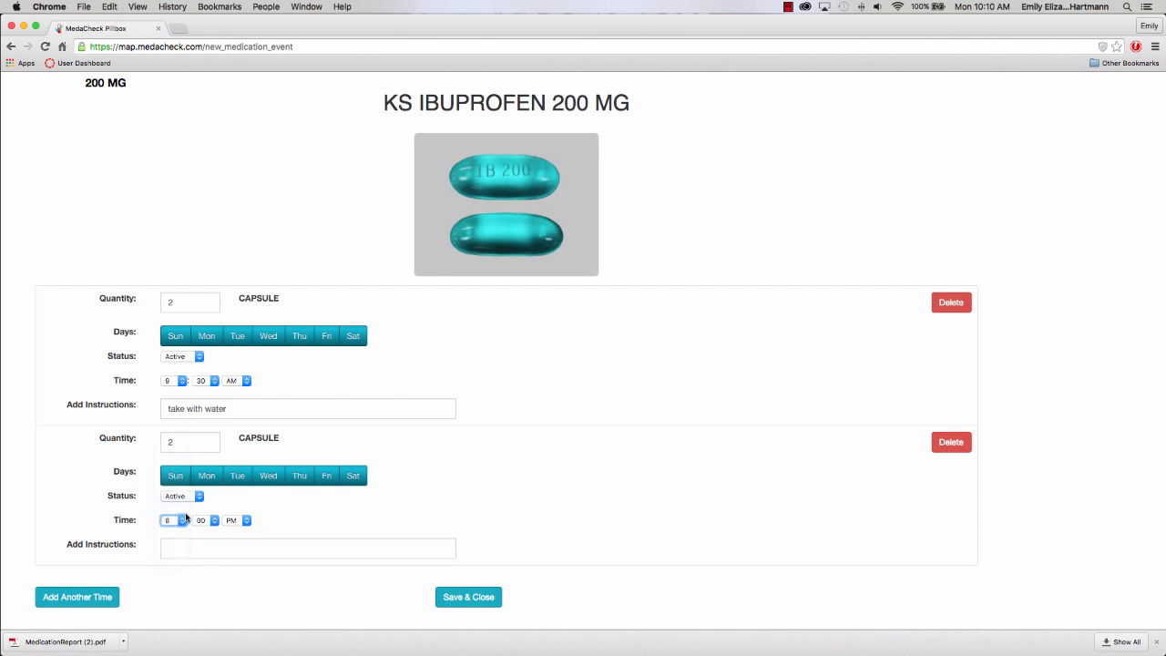
{"action": "left_click", "coordinate": [214, 520]}
{"action": "left_click", "coordinate": [206, 540]}
{"action": "left_click", "coordinate": [203, 545]}
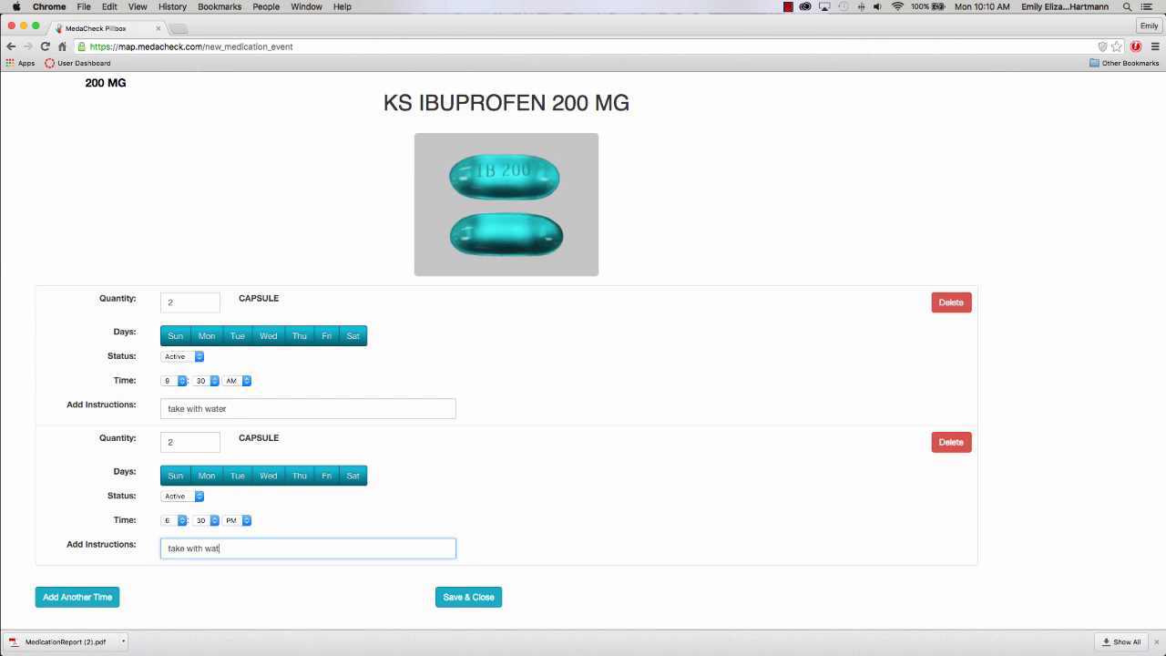
Save the ibuprofen schedule and go to Medications > Edit medication information.
{"action": "left_click", "coordinate": [469, 599]}
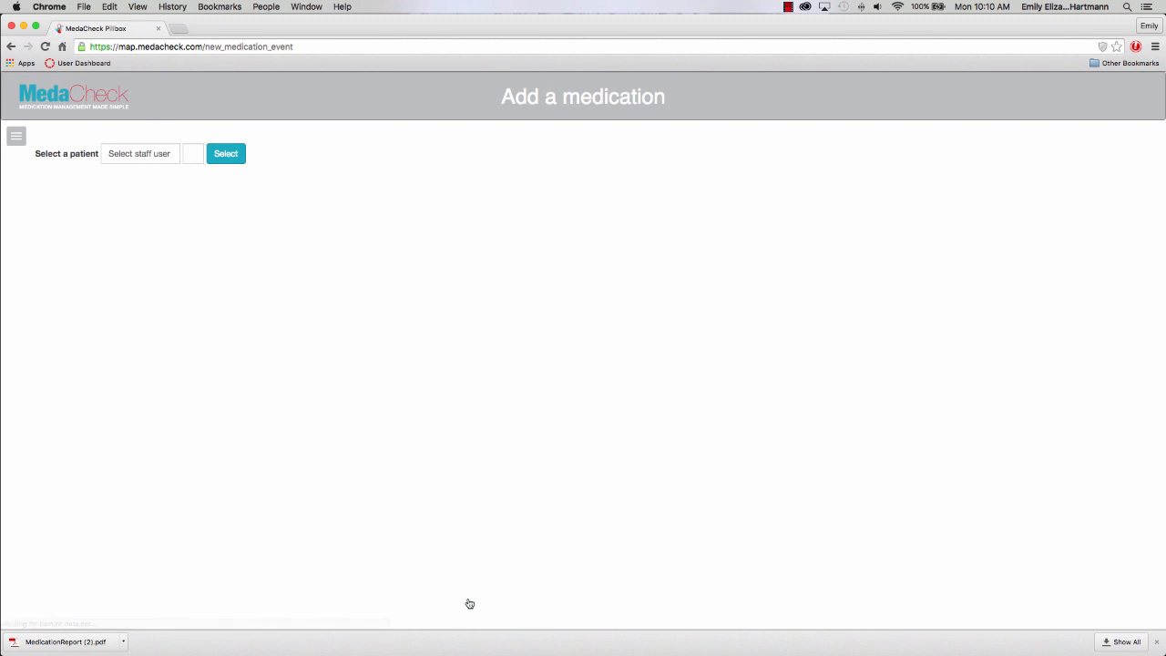
{"action": "left_click", "coordinate": [16, 136]}
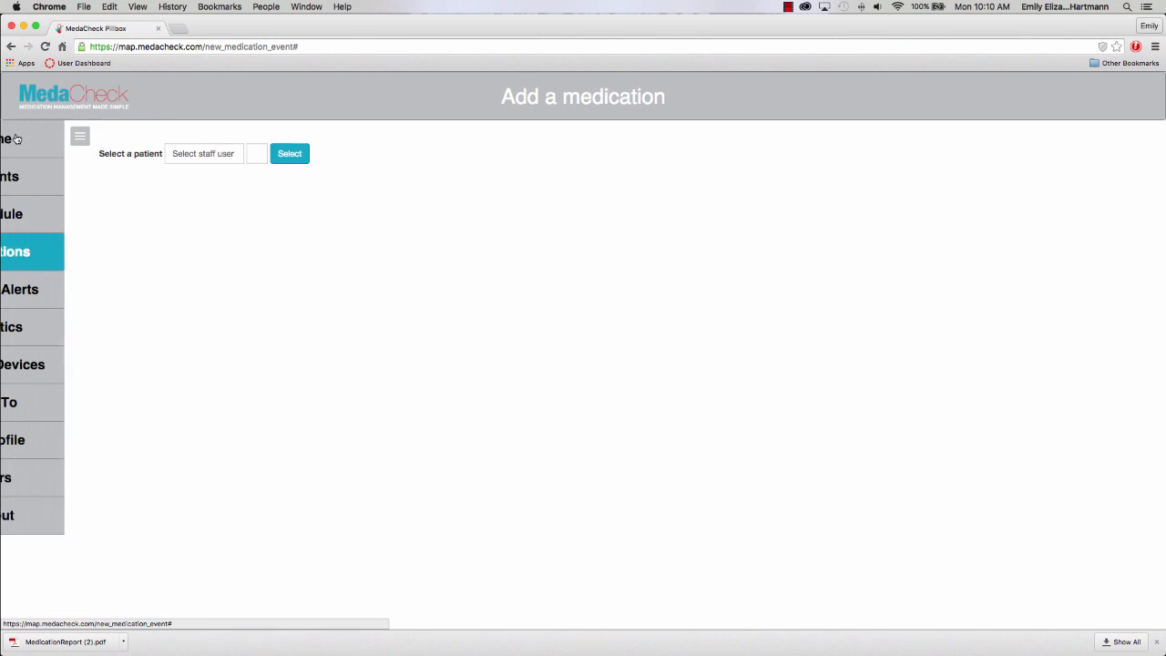
{"action": "left_click", "coordinate": [56, 246]}
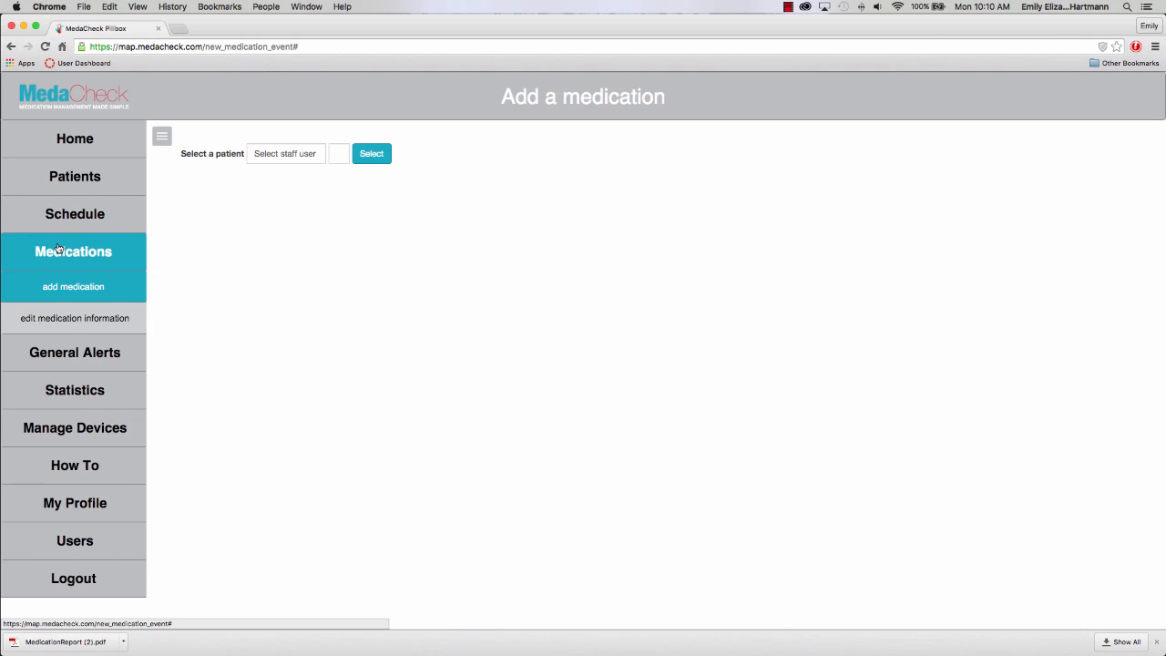
{"action": "left_click", "coordinate": [81, 318]}
Choose TestUser and their patient, and load that patient's medications.
{"action": "left_click", "coordinate": [133, 152]}
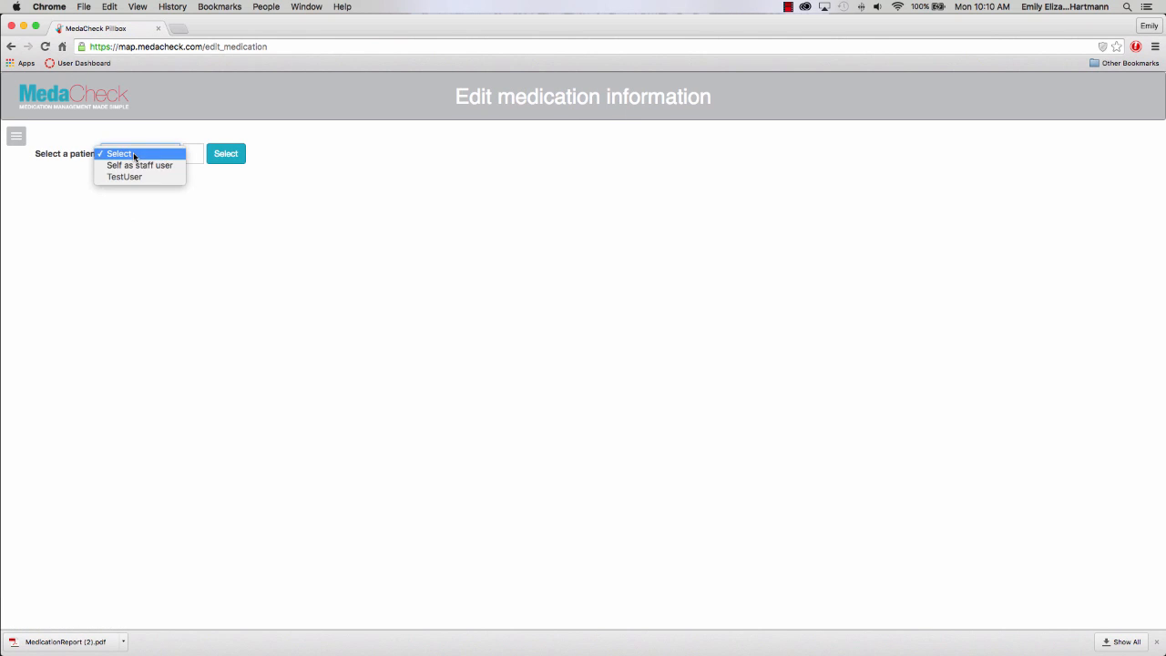
{"action": "left_click", "coordinate": [133, 176]}
{"action": "left_click", "coordinate": [195, 156]}
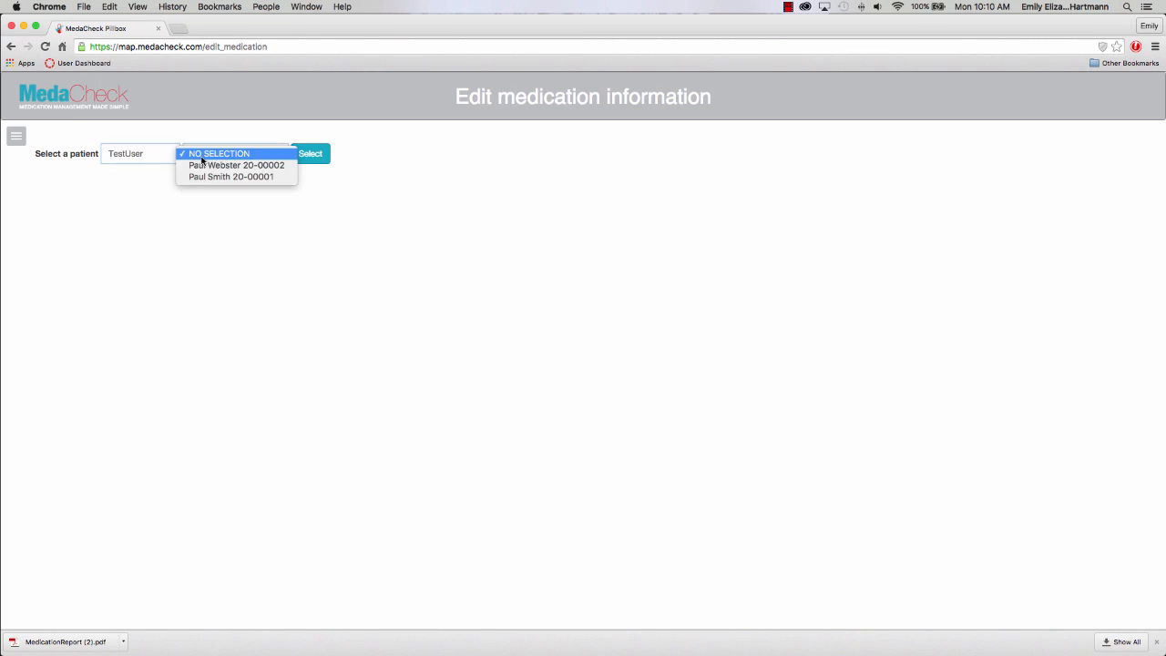
{"action": "left_click", "coordinate": [206, 166]}
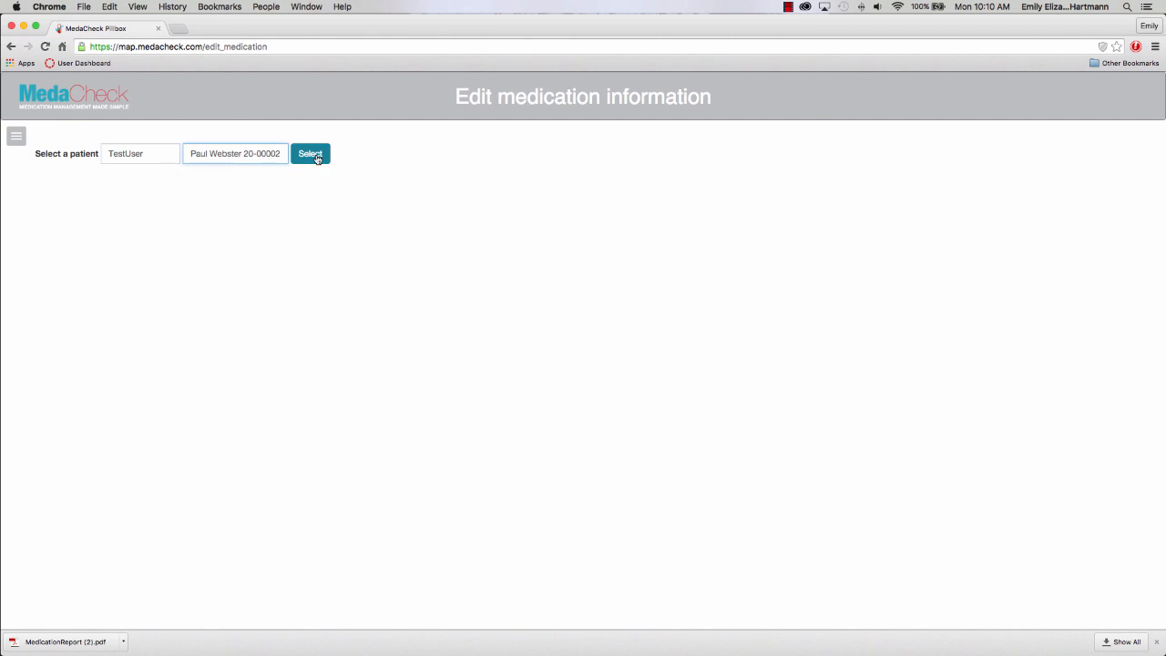
{"action": "left_click", "coordinate": [314, 156]}
Change both KS IBUPROFEN 200 MG dose quantities to 1 capsule and save.
{"action": "left_click", "coordinate": [247, 255]}
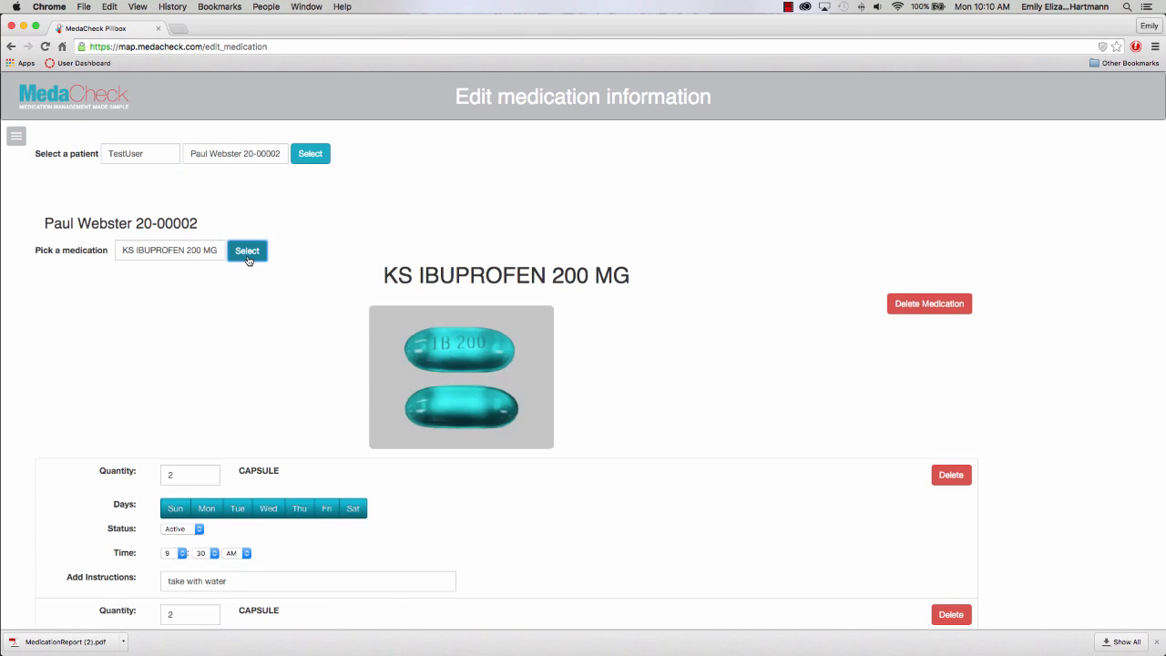
{"action": "scroll", "coordinate": [265, 337], "scroll_direction": "down", "scroll_amount": 2}
{"action": "scroll", "coordinate": [266, 337], "scroll_direction": "down", "scroll_amount": 2}
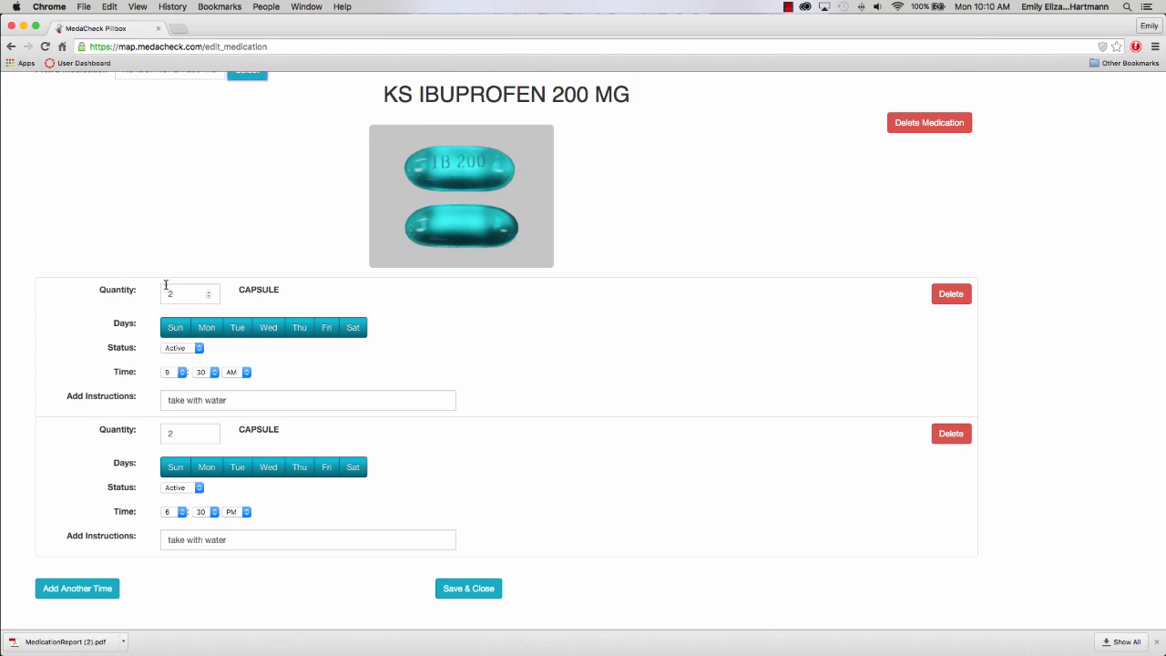
{"action": "left_click", "coordinate": [195, 295]}
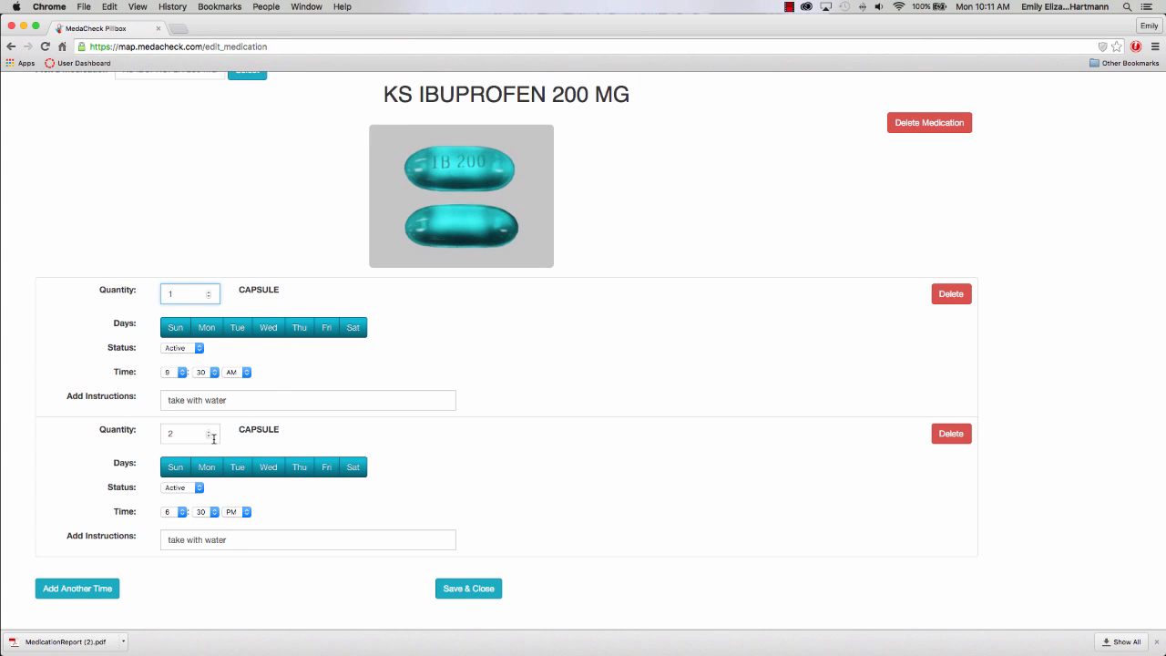
{"action": "left_click", "coordinate": [210, 439]}
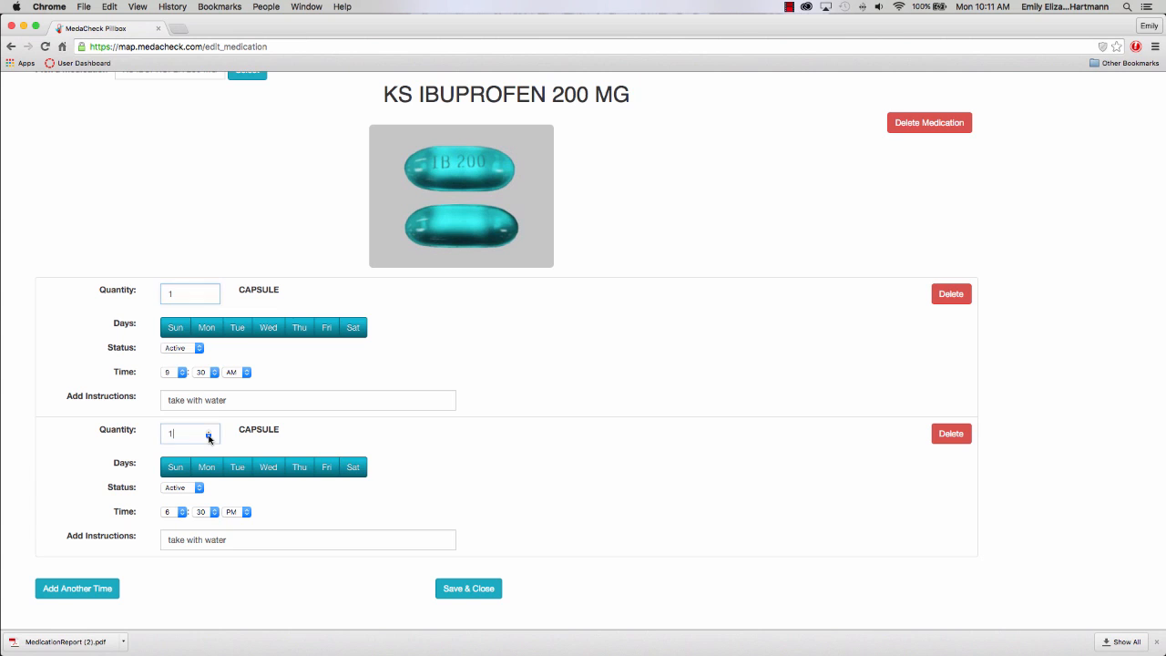
{"action": "left_click", "coordinate": [465, 592]}
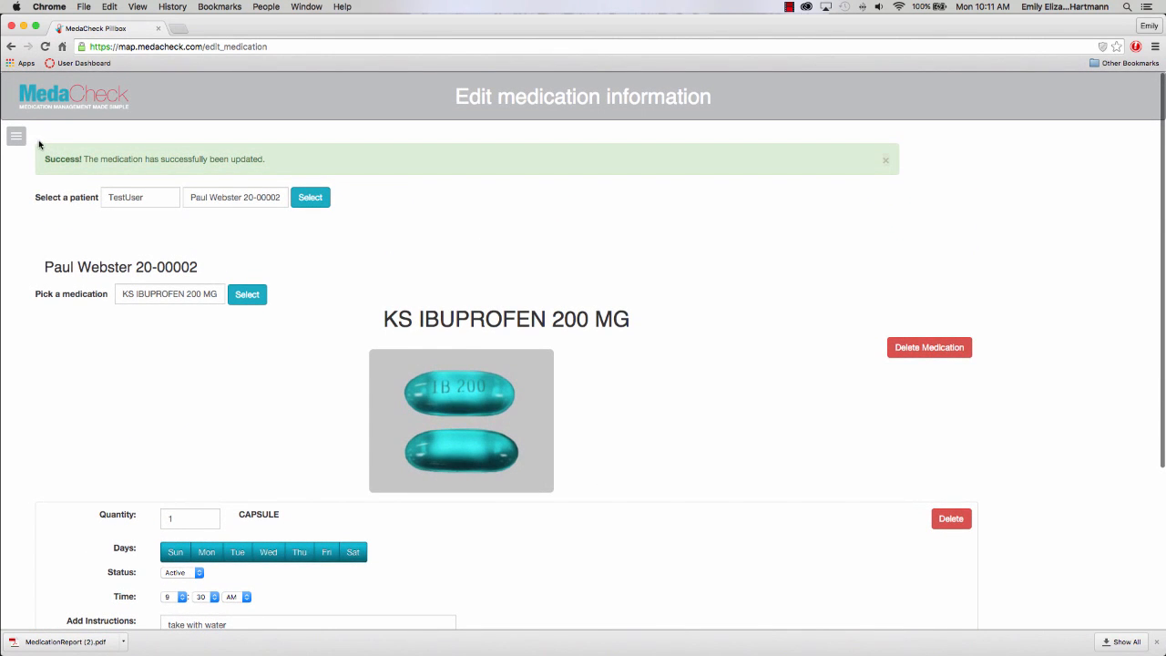
{"action": "left_click", "coordinate": [15, 136]}
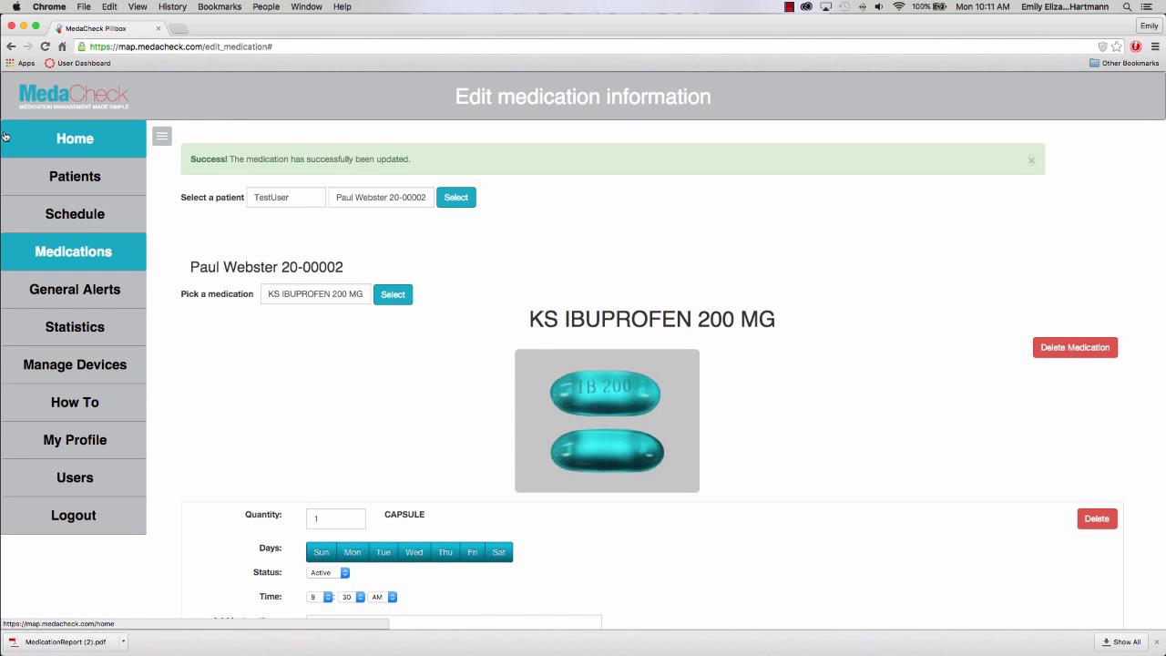
On the Schedule page, choose TestUser and the patient.
{"action": "left_click", "coordinate": [57, 211]}
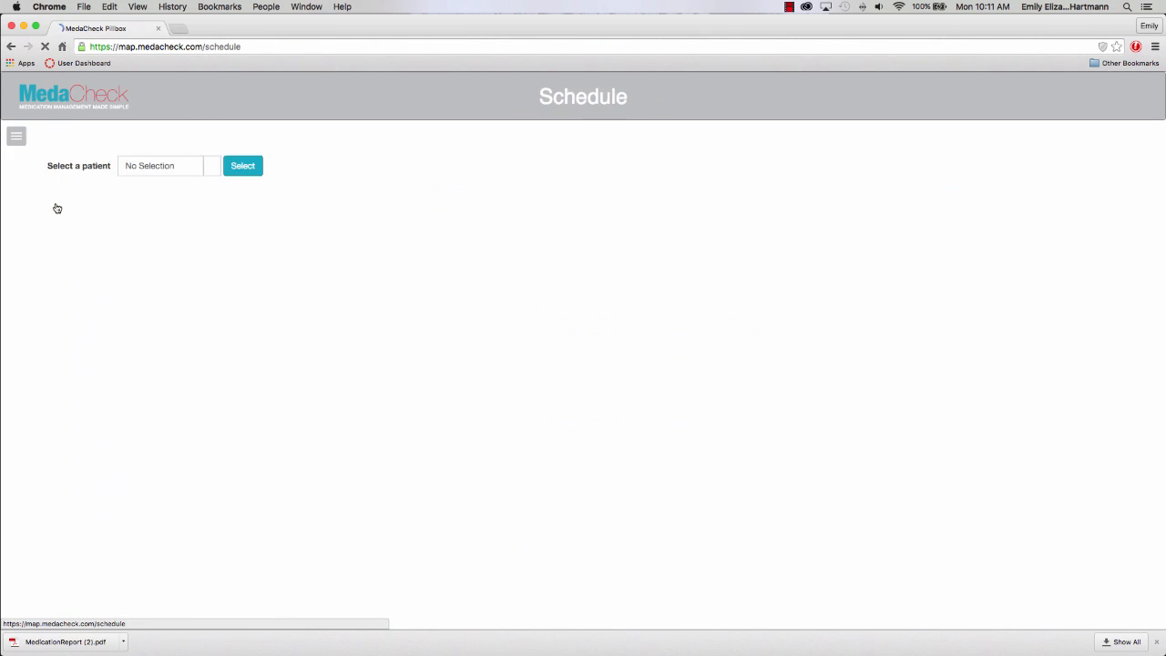
{"action": "left_click", "coordinate": [133, 168]}
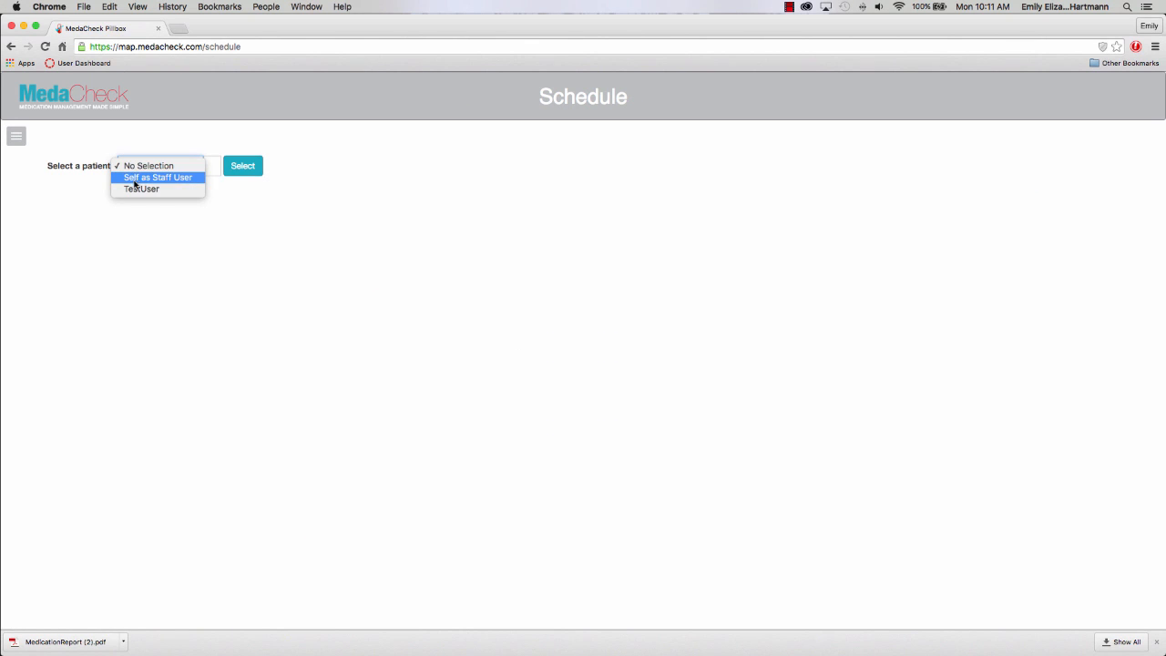
{"action": "left_click", "coordinate": [137, 189]}
{"action": "left_click", "coordinate": [225, 172]}
{"action": "left_click", "coordinate": [286, 173]}
{"action": "left_click", "coordinate": [287, 169]}
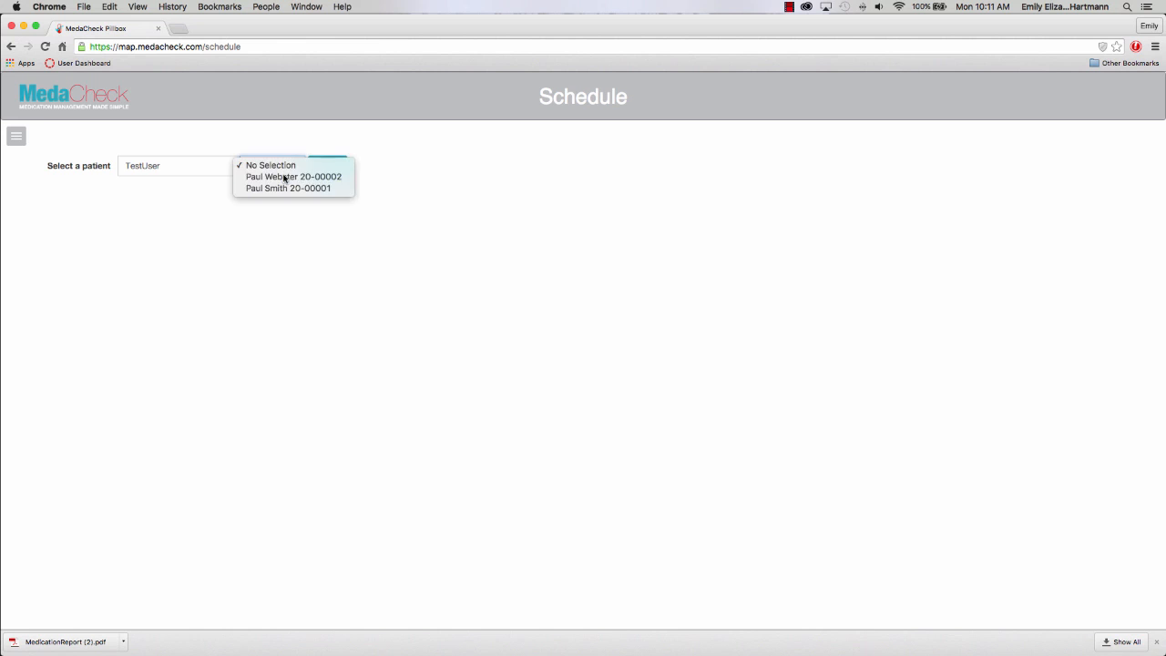
{"action": "left_click", "coordinate": [285, 177]}
Show the patient's weekly schedule and export it as MedicationReport (3).pdf.
{"action": "left_click", "coordinate": [332, 169]}
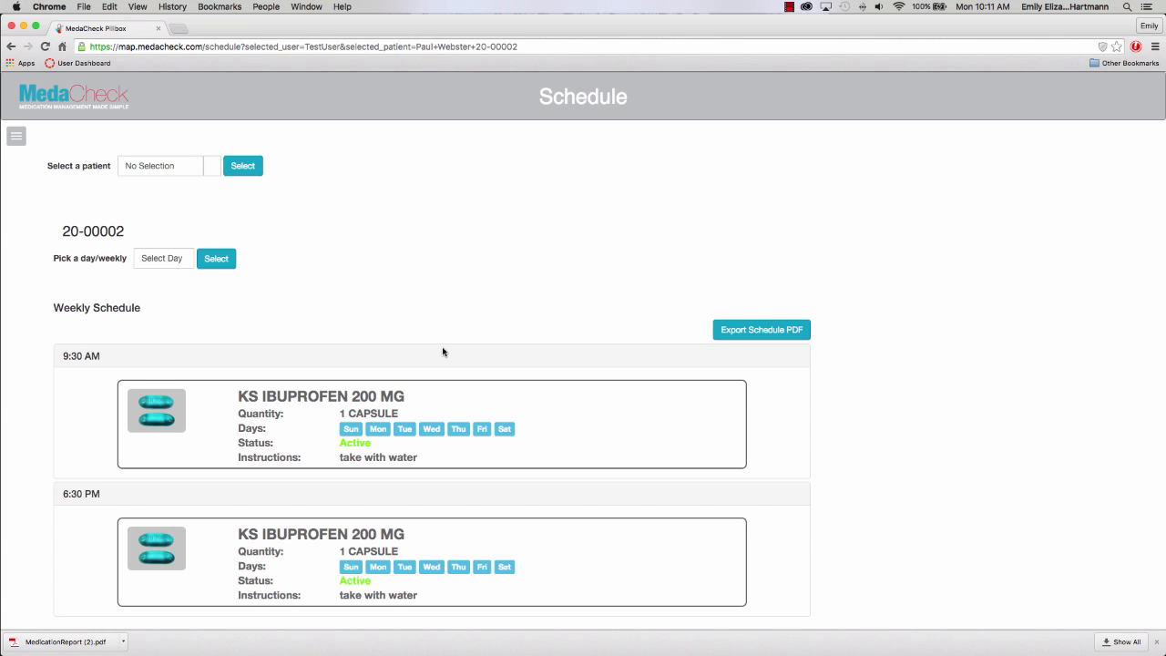
{"action": "left_click", "coordinate": [753, 330]}
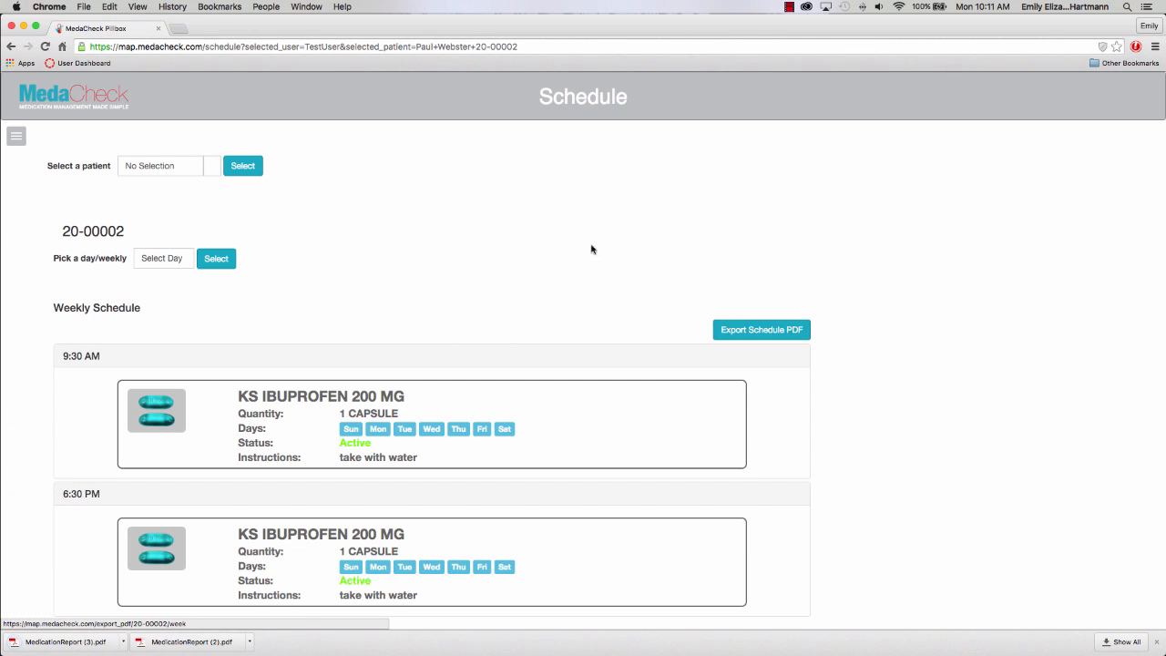
{"action": "left_click", "coordinate": [15, 142]}
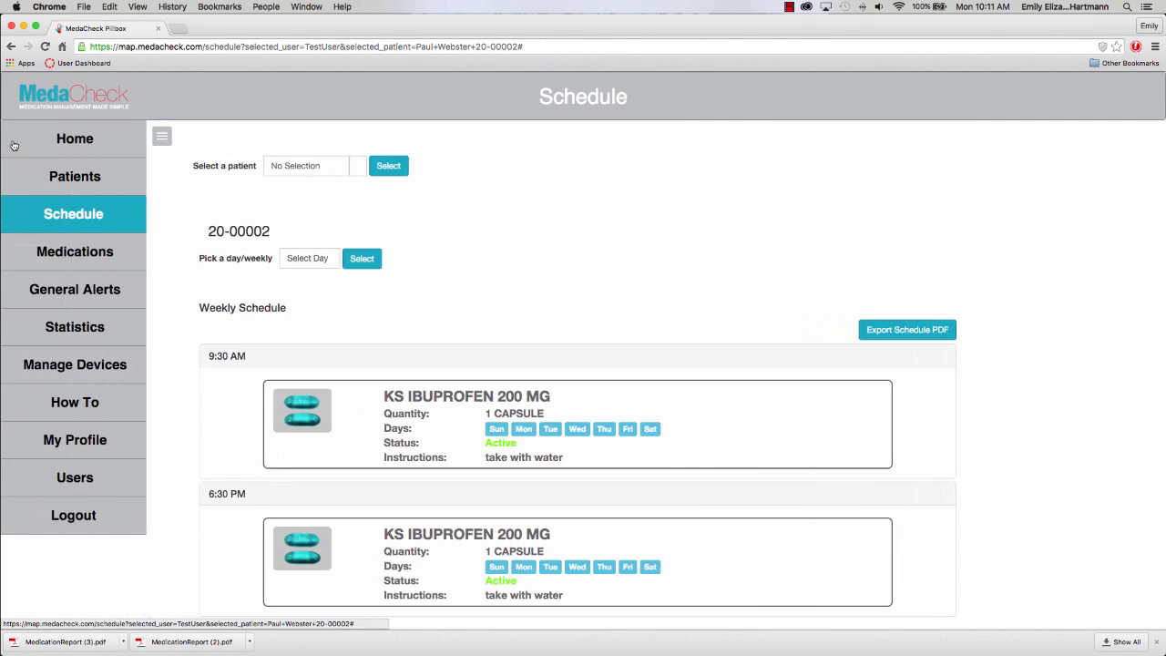
Start a new general alert, choosing Self as staff user and the patient.
{"action": "left_click", "coordinate": [57, 291]}
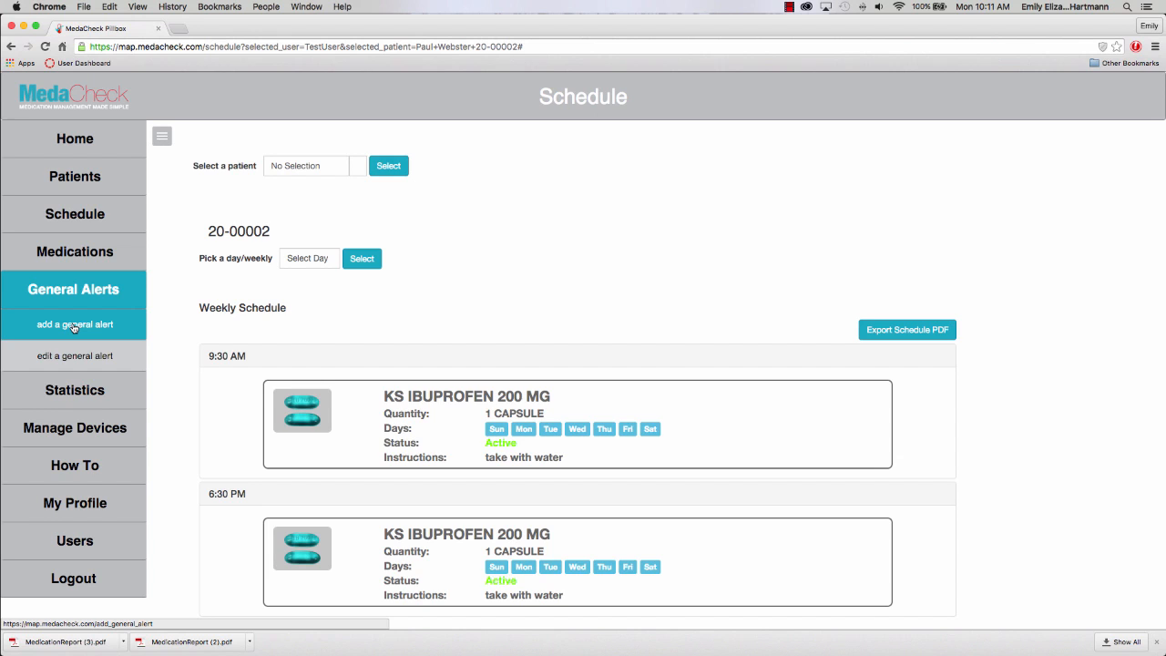
{"action": "left_click", "coordinate": [75, 327]}
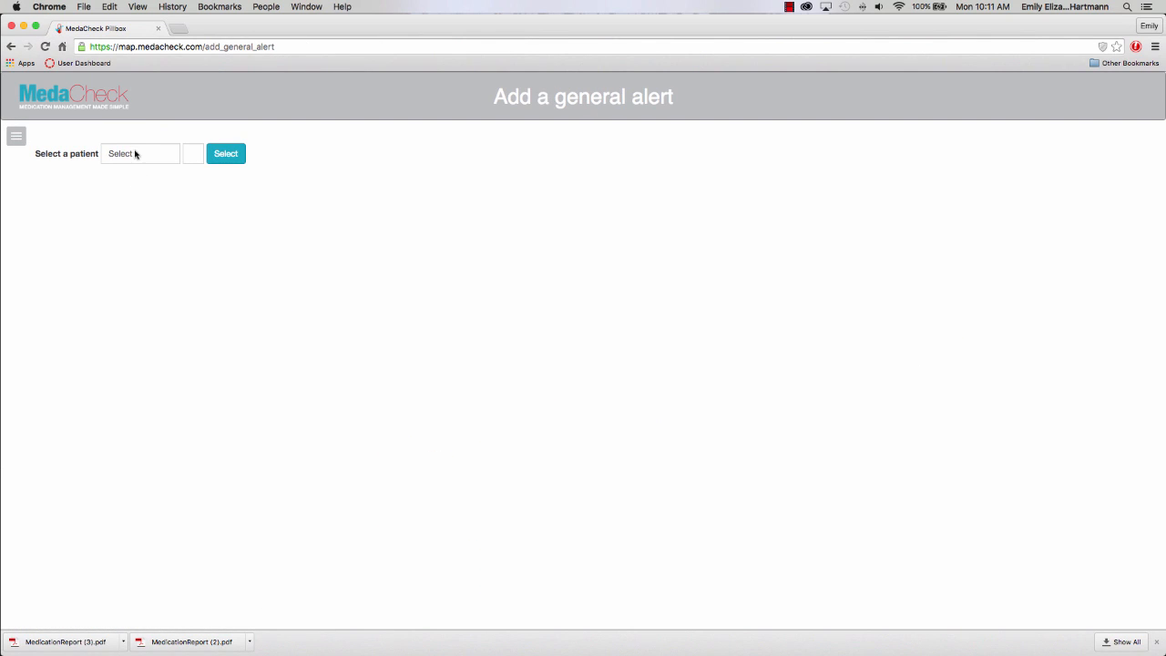
{"action": "left_click", "coordinate": [136, 154]}
{"action": "left_click", "coordinate": [134, 166]}
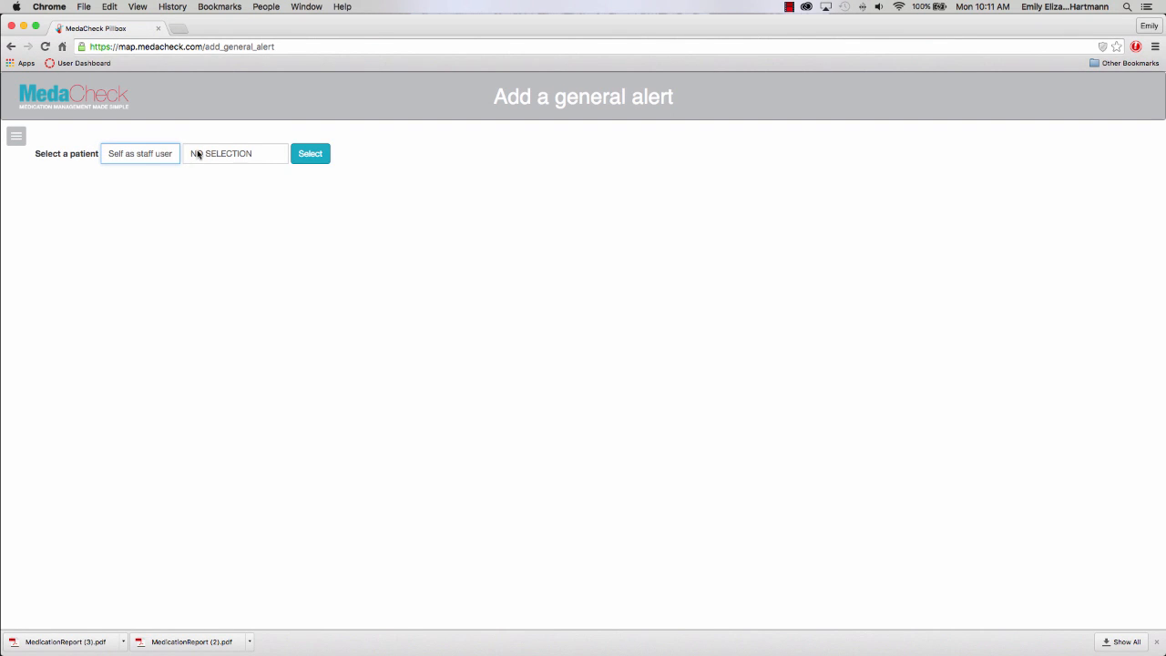
{"action": "left_click", "coordinate": [198, 154]}
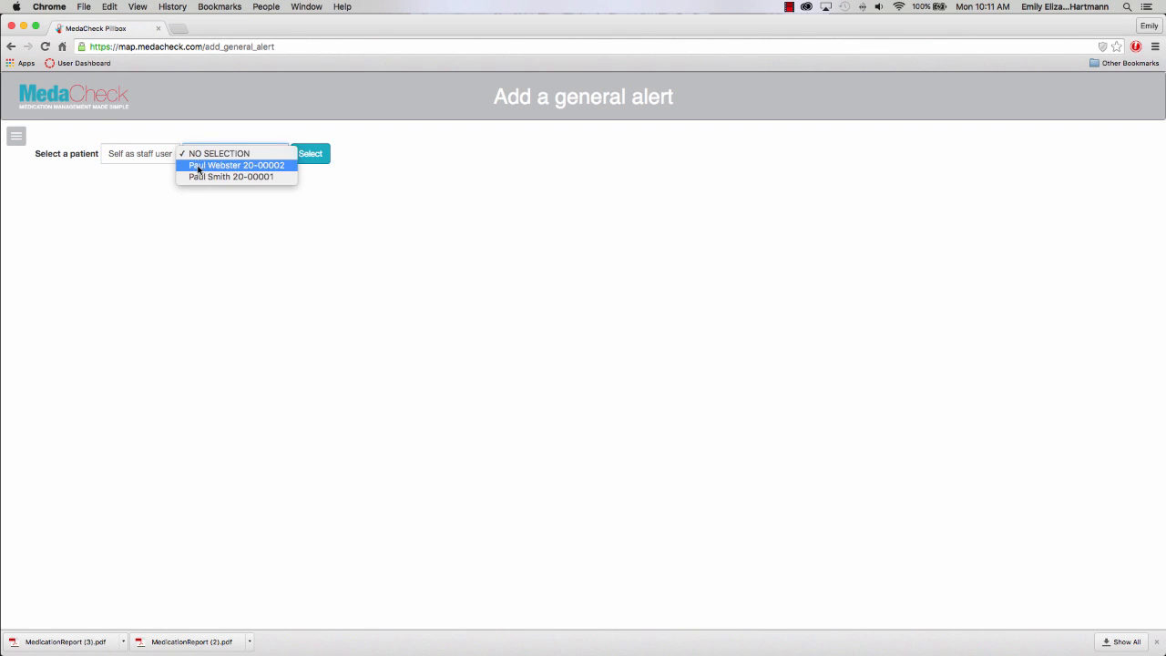
{"action": "left_click", "coordinate": [200, 166]}
{"action": "left_click", "coordinate": [311, 160]}
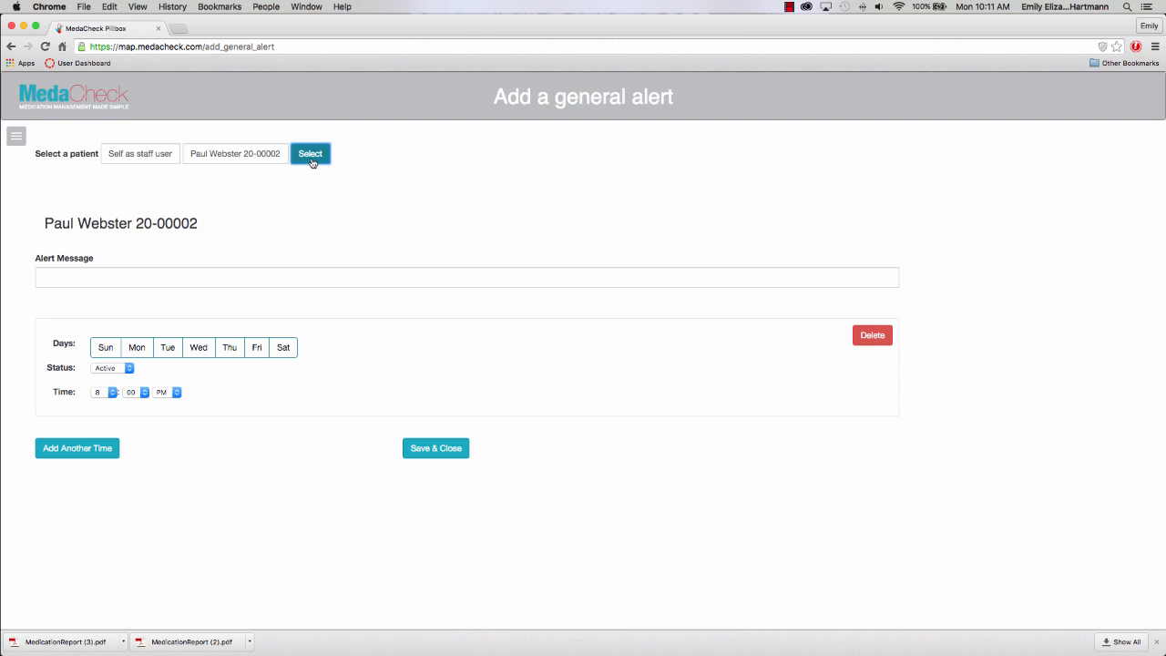
Write the message 'Check your blood pressure' and repeat it every day, Sunday–Saturday.
{"action": "left_click", "coordinate": [206, 275]}
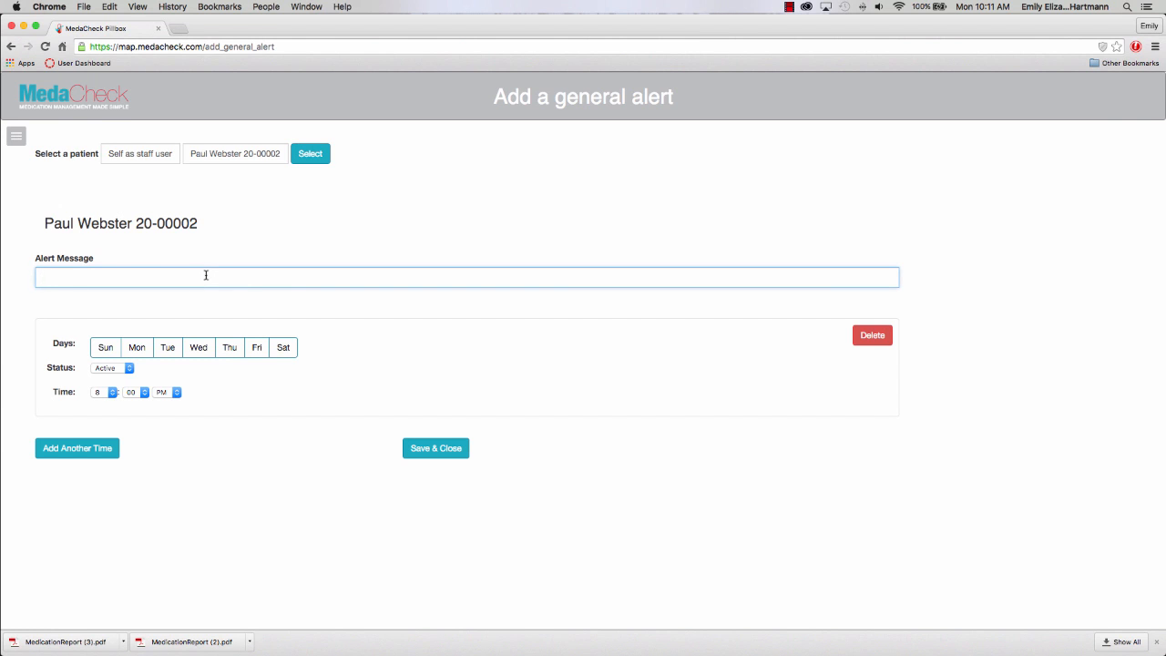
{"action": "type", "text": "Check your blood pressure"}
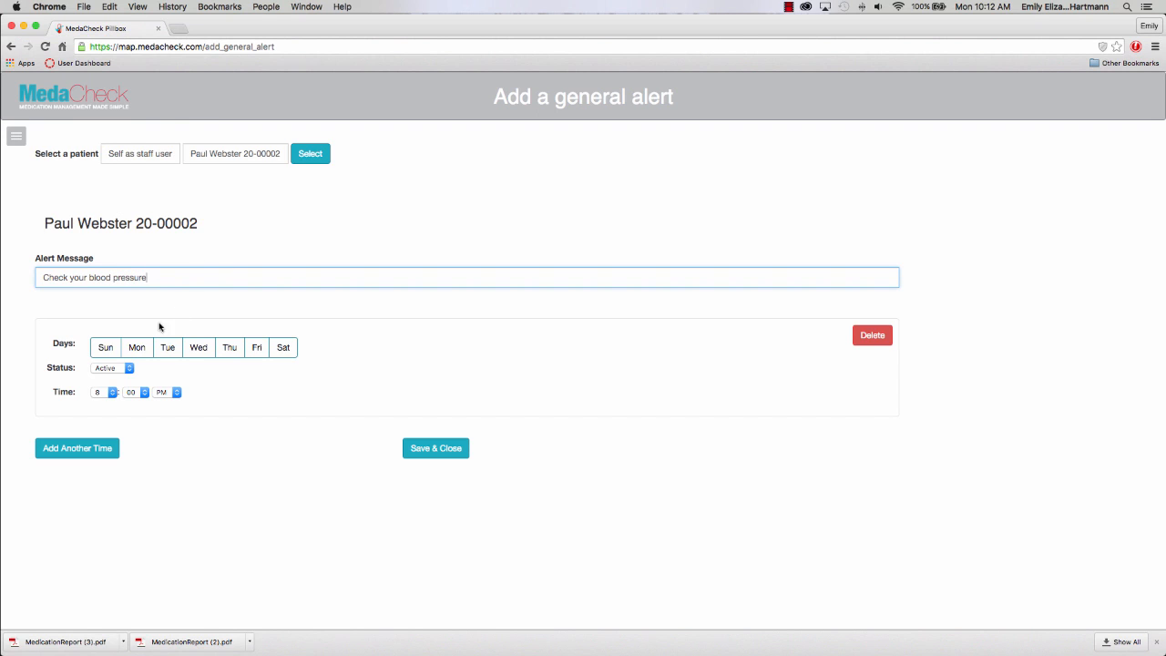
{"action": "left_click", "coordinate": [106, 347]}
{"action": "left_click", "coordinate": [137, 347]}
{"action": "left_click", "coordinate": [167, 347]}
{"action": "left_click", "coordinate": [193, 348]}
{"action": "left_click", "coordinate": [229, 347]}
{"action": "left_click", "coordinate": [256, 347]}
{"action": "left_click", "coordinate": [283, 350]}
{"action": "left_click", "coordinate": [283, 350]}
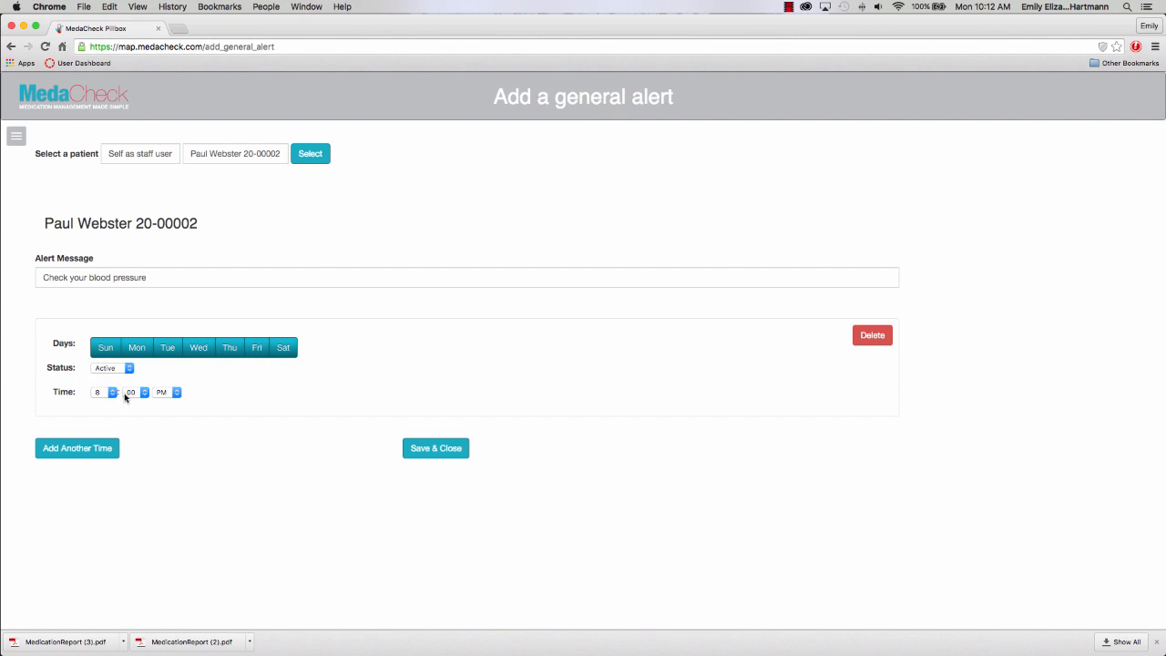
Set the alert time to 12:00 PM and save it.
{"action": "left_click", "coordinate": [112, 392]}
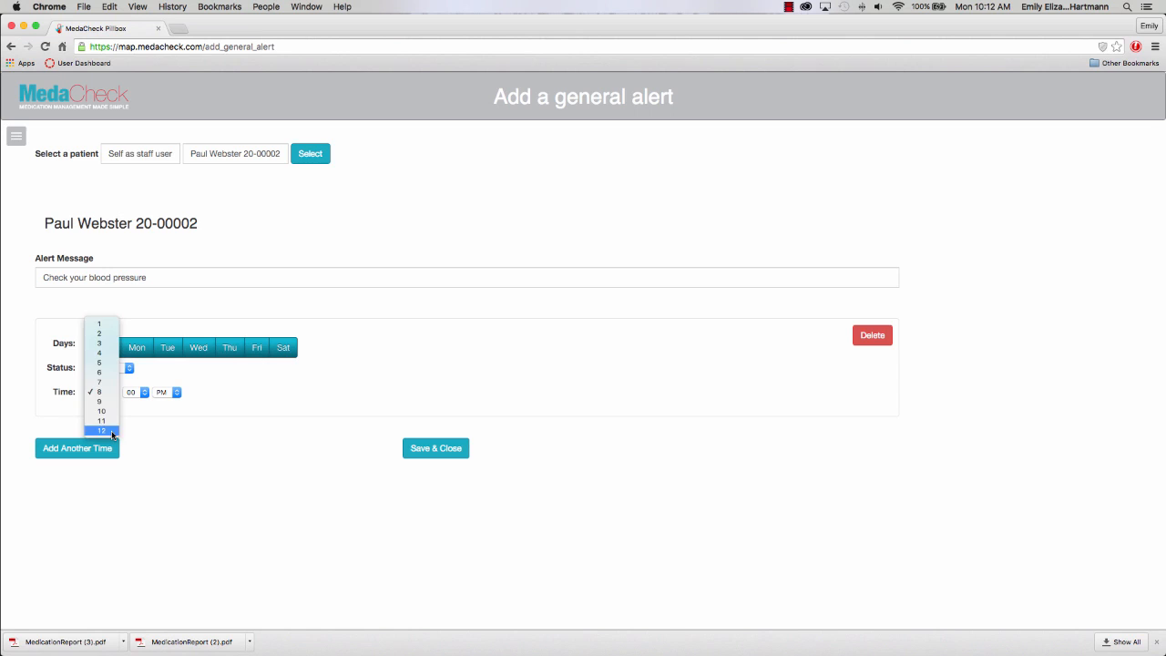
{"action": "left_click", "coordinate": [112, 431]}
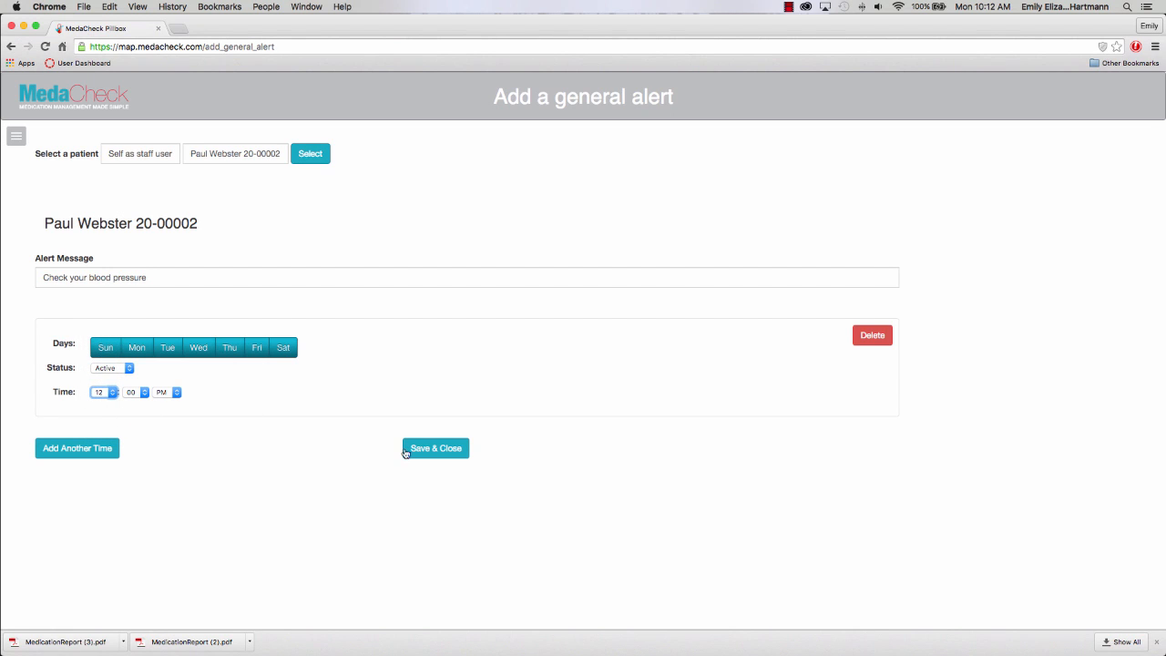
{"action": "left_click", "coordinate": [434, 450]}
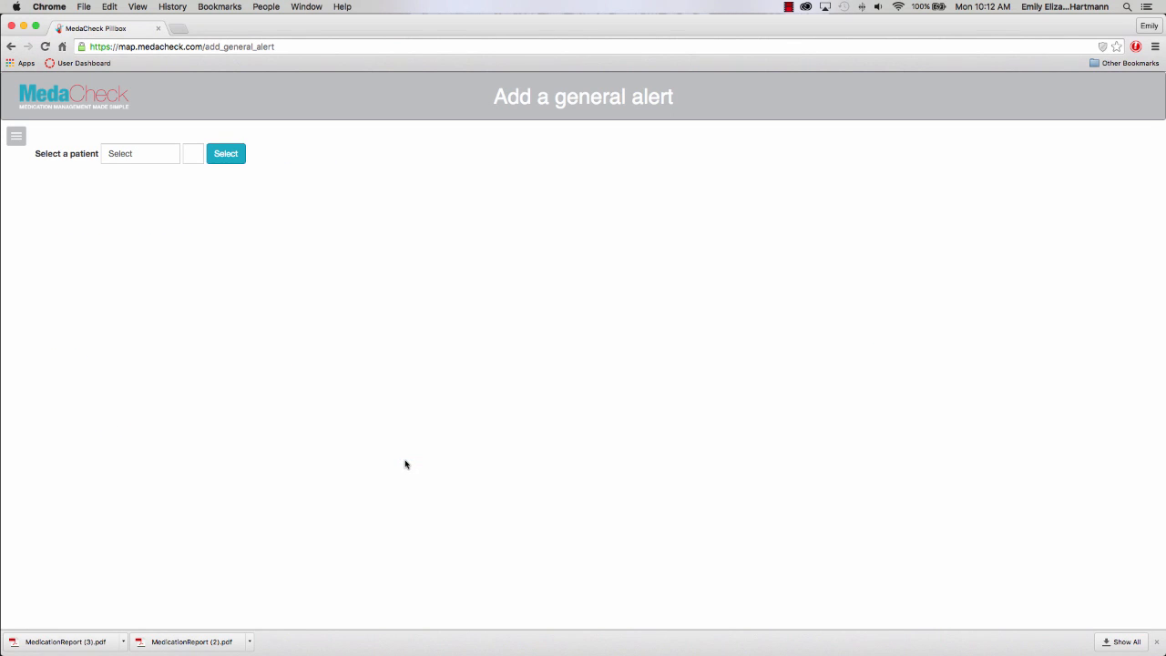
Open the patient's blood pressure alert for editing under the staff user.
{"action": "left_click", "coordinate": [18, 137]}
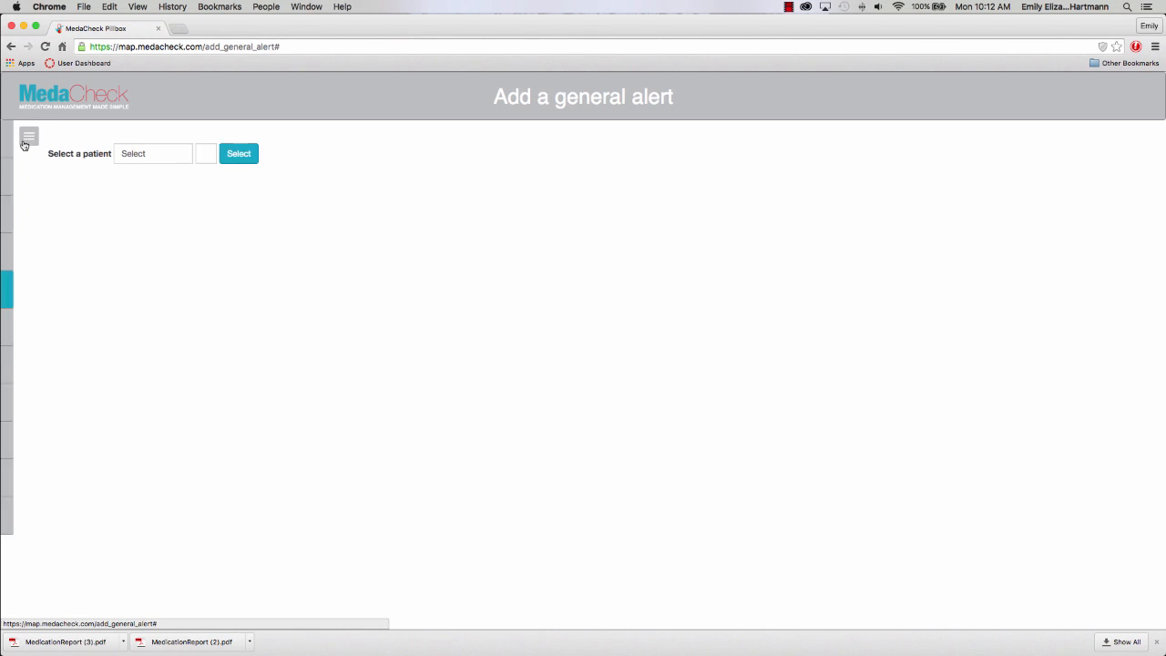
{"action": "left_click", "coordinate": [81, 298]}
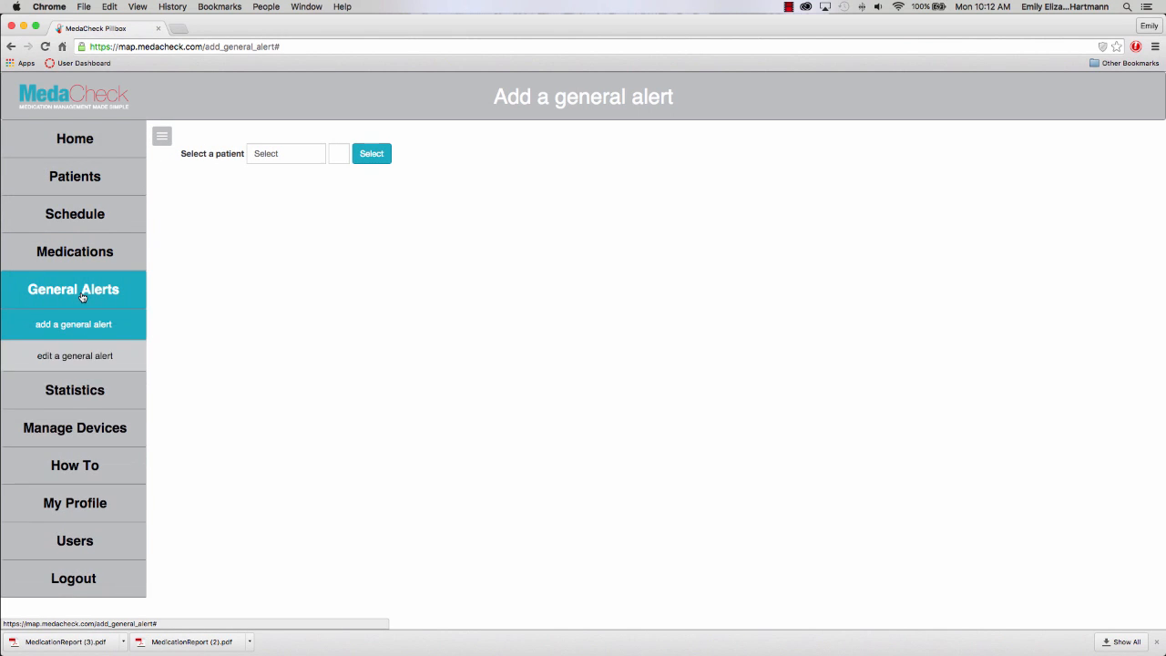
{"action": "left_click", "coordinate": [84, 356]}
{"action": "left_click", "coordinate": [138, 161]}
{"action": "left_click", "coordinate": [137, 167]}
{"action": "left_click", "coordinate": [200, 154]}
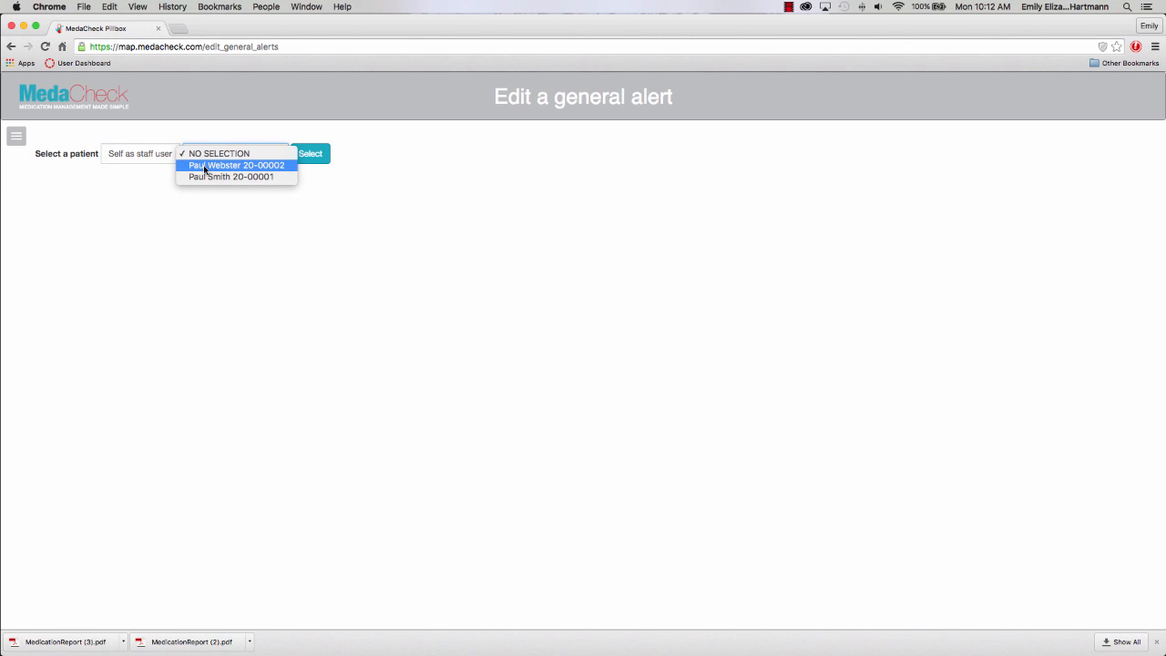
{"action": "left_click", "coordinate": [205, 169]}
{"action": "left_click", "coordinate": [309, 154]}
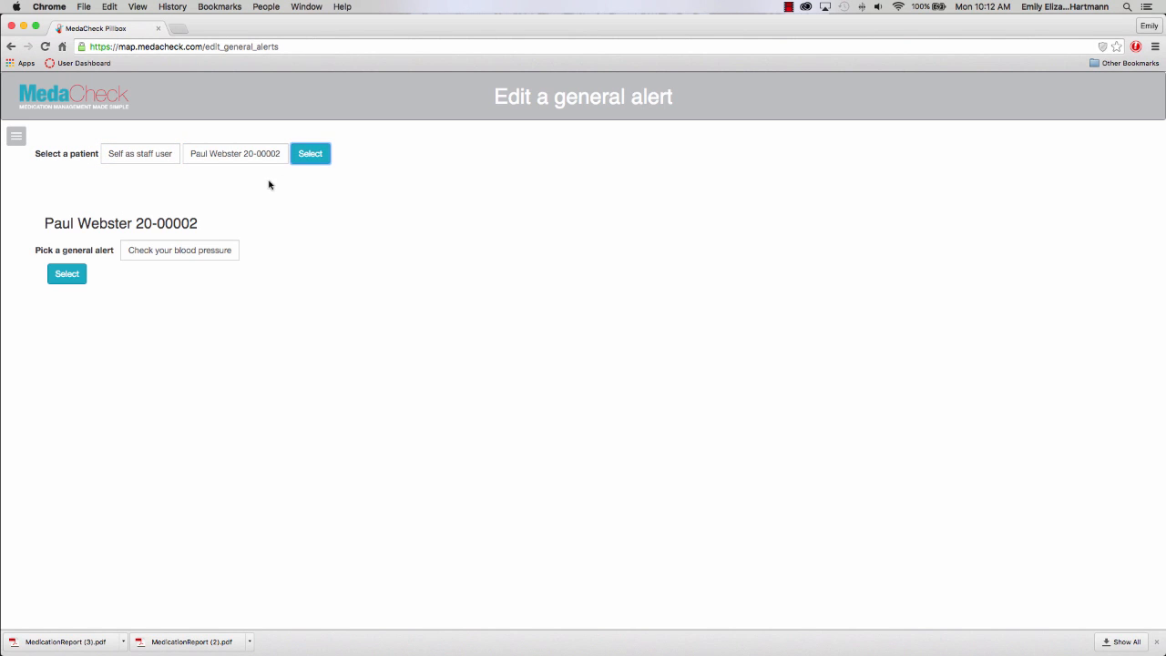
{"action": "left_click", "coordinate": [69, 277]}
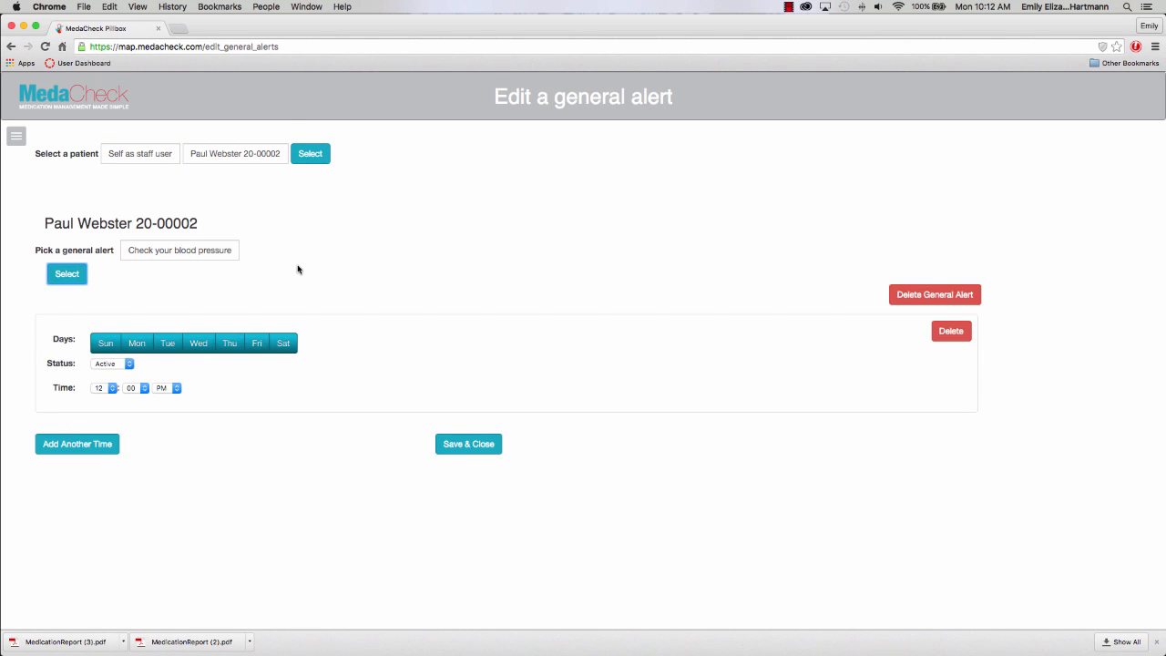
Add a second reminder time that repeats every day, Sunday through Saturday.
{"action": "left_click", "coordinate": [83, 453]}
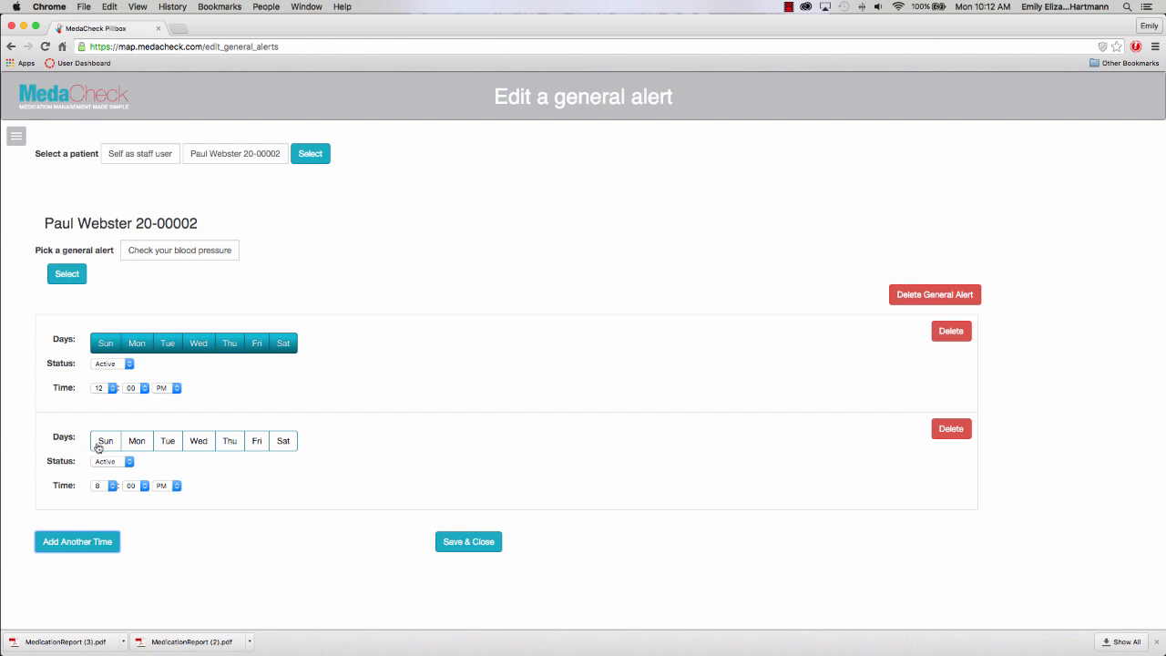
{"action": "left_click", "coordinate": [102, 442]}
{"action": "left_click", "coordinate": [136, 442]}
{"action": "left_click", "coordinate": [171, 442]}
{"action": "left_click", "coordinate": [201, 442]}
{"action": "left_click", "coordinate": [257, 443]}
{"action": "left_click", "coordinate": [228, 444]}
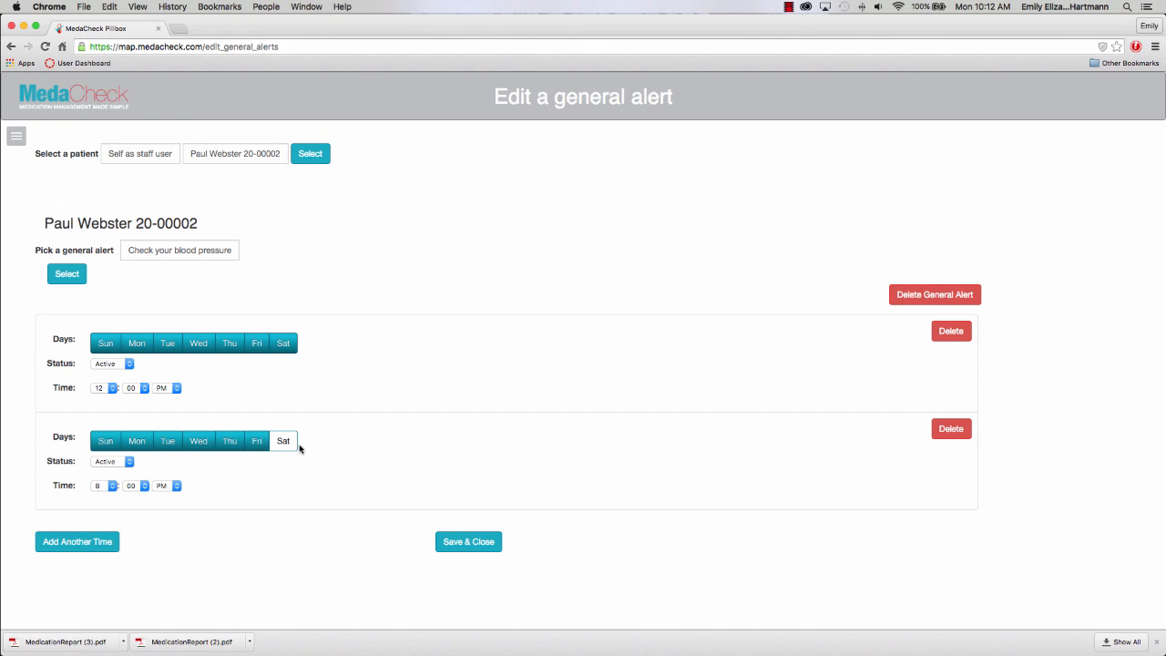
{"action": "left_click", "coordinate": [290, 446]}
Set the second reminder to 7:15 PM and save the alert.
{"action": "left_click", "coordinate": [111, 486]}
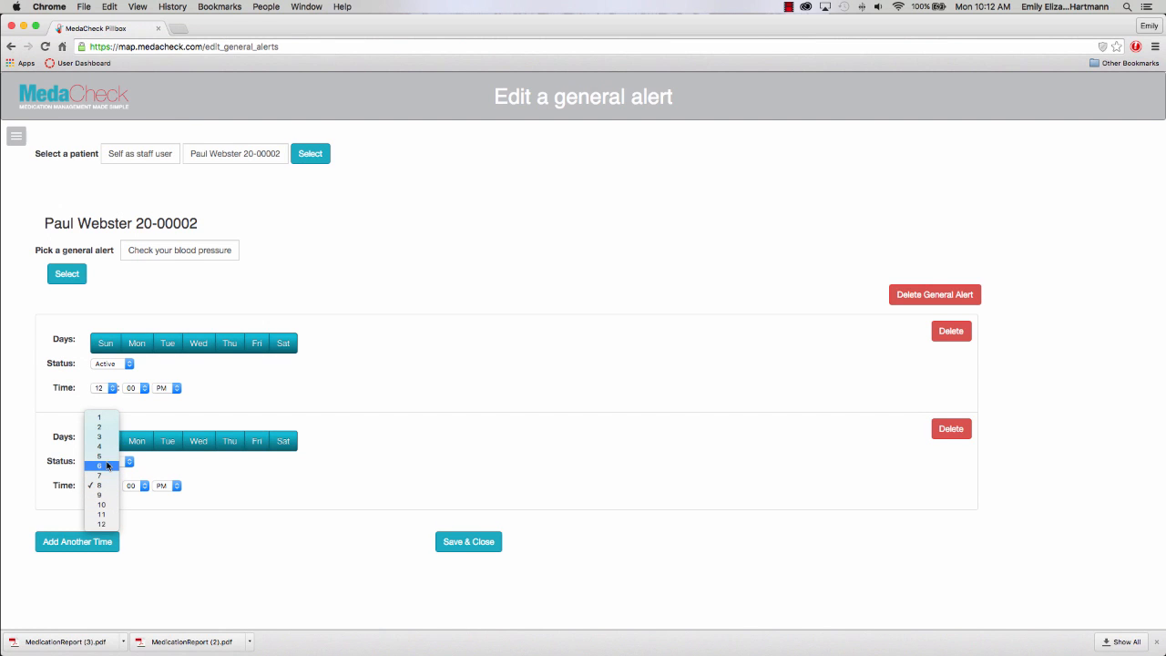
{"action": "left_click", "coordinate": [149, 492]}
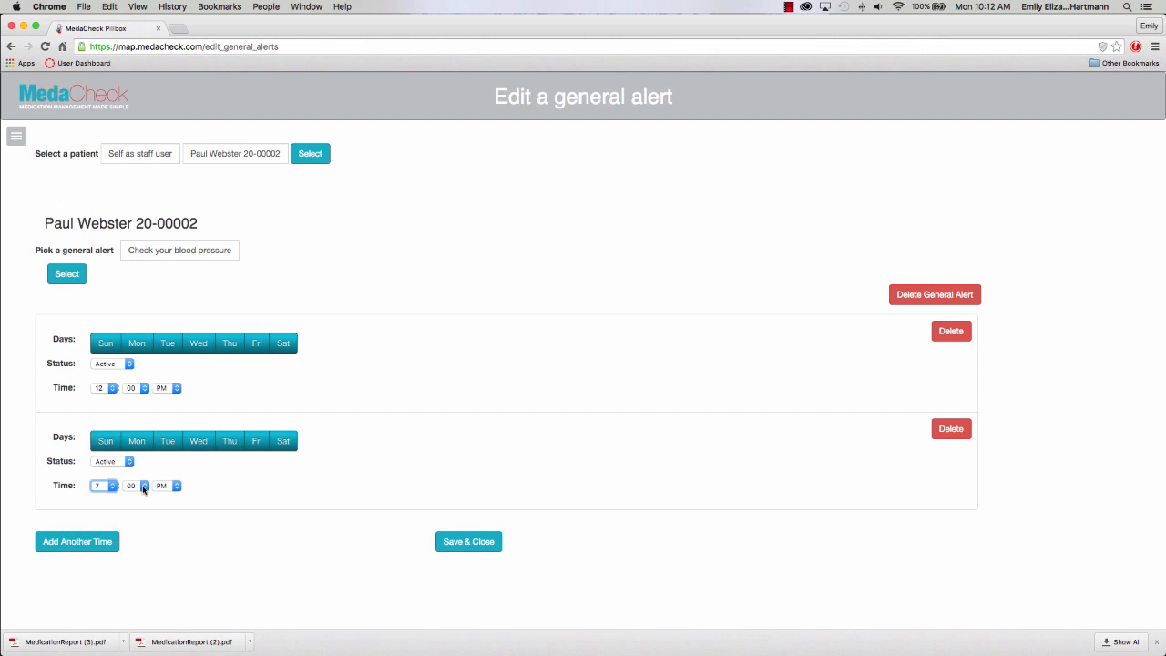
{"action": "left_click", "coordinate": [143, 489]}
{"action": "left_click", "coordinate": [138, 498]}
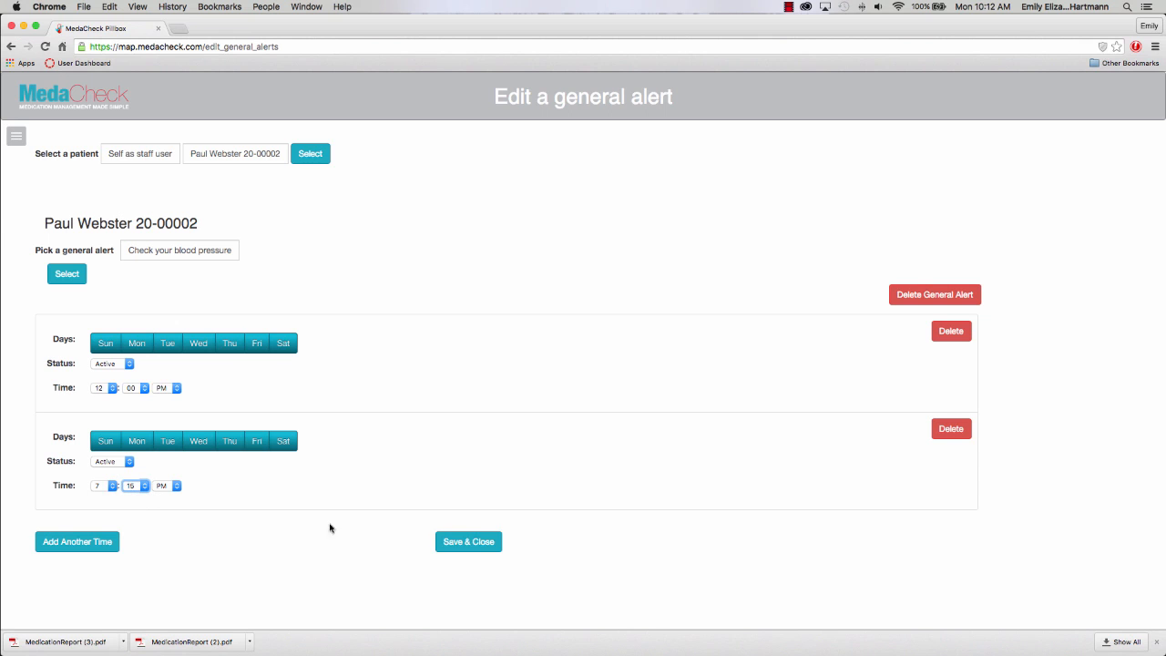
{"action": "left_click", "coordinate": [447, 541]}
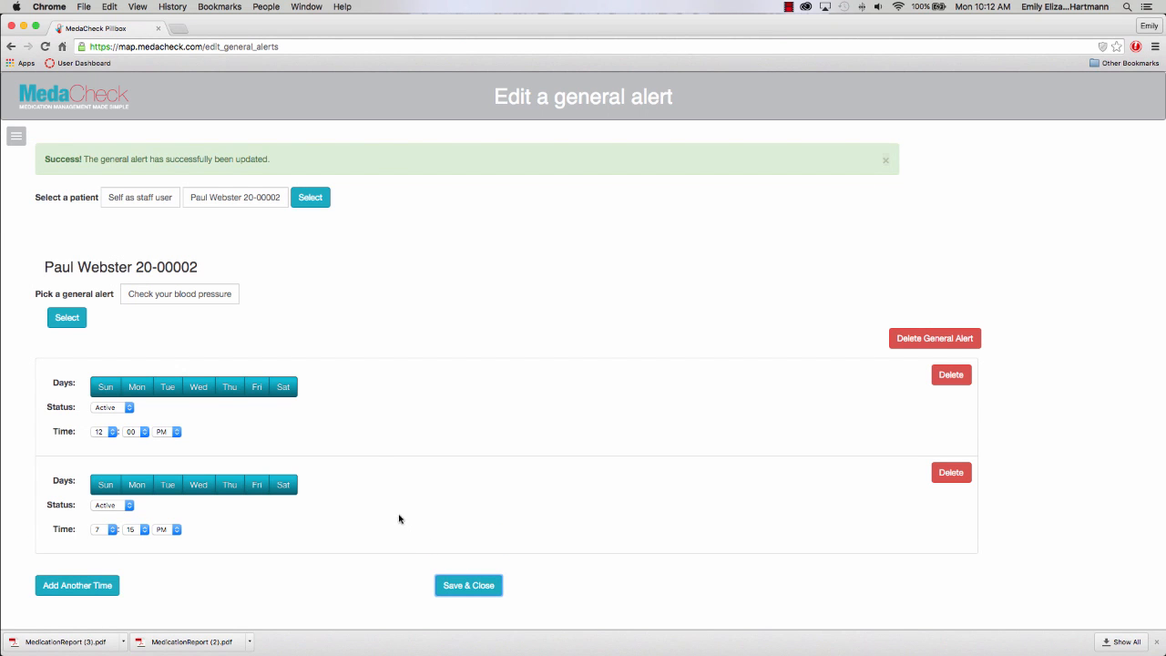
{"action": "left_click", "coordinate": [16, 135]}
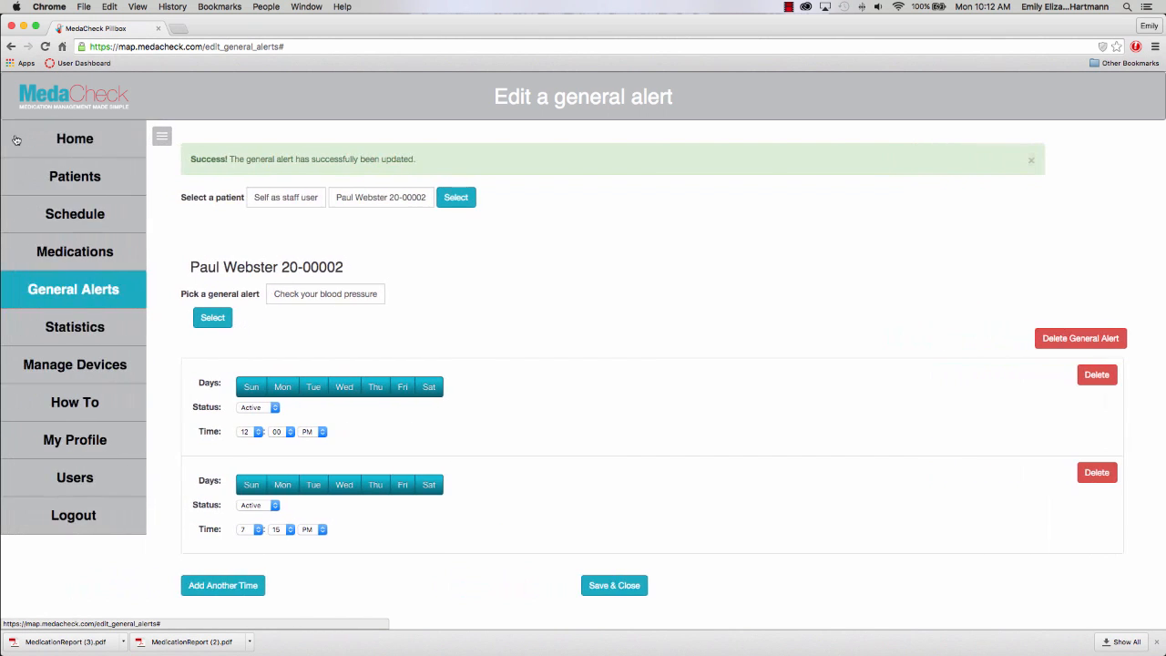
{"action": "left_click", "coordinate": [42, 139]}
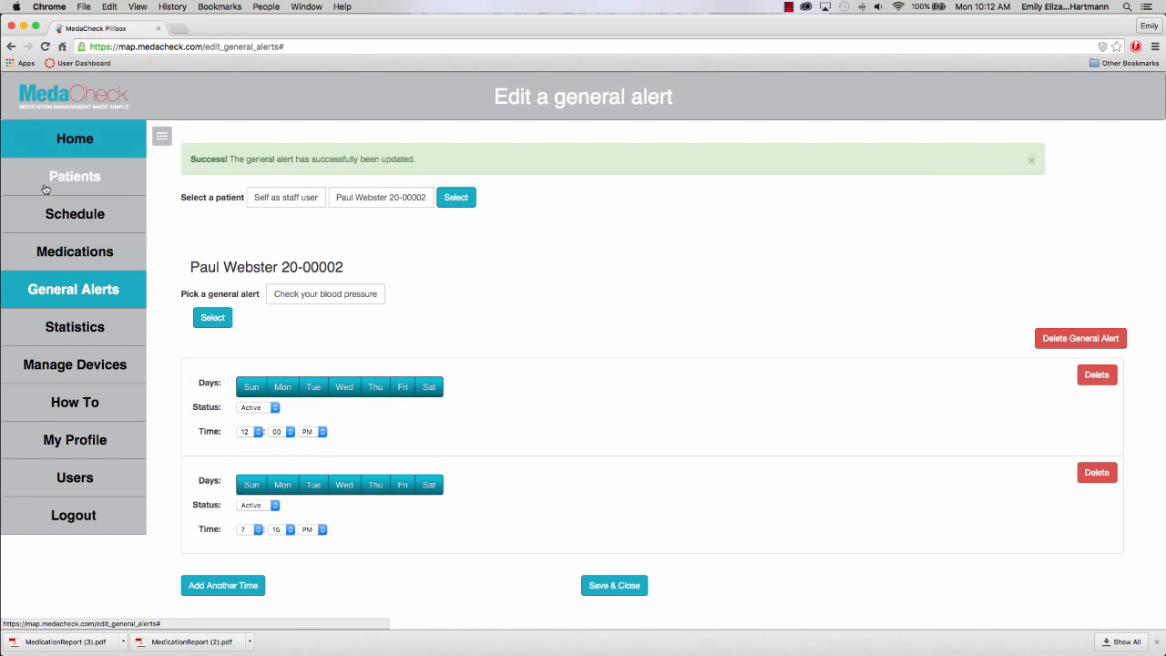
{"action": "left_click", "coordinate": [52, 212]}
{"action": "left_click", "coordinate": [163, 173]}
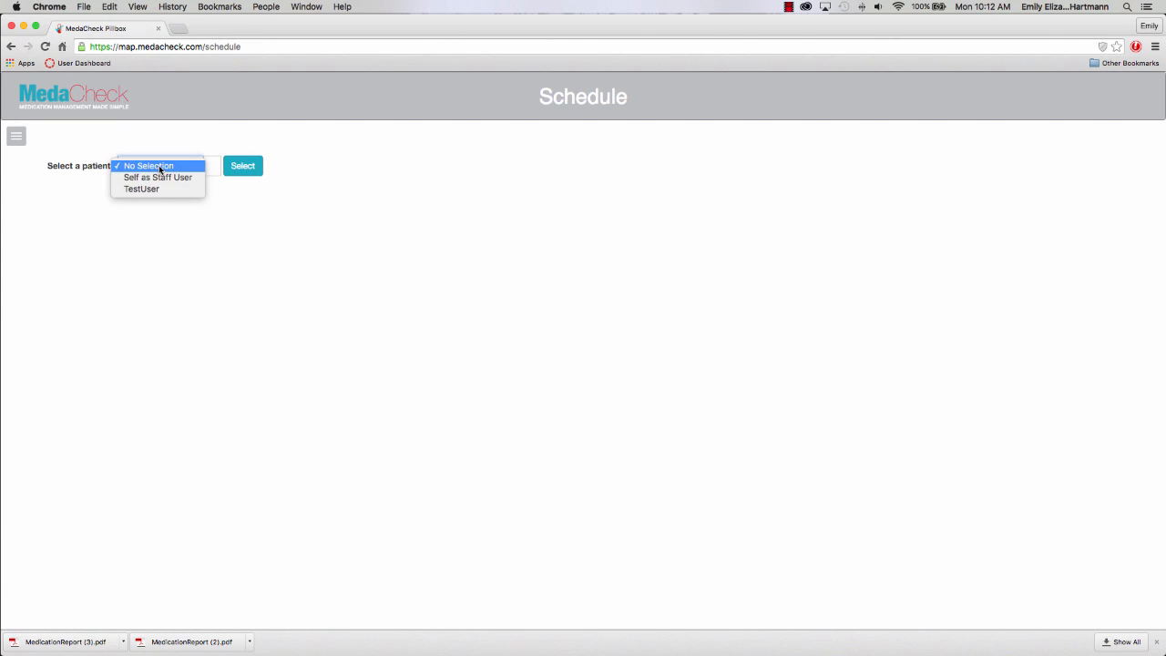
{"action": "left_click", "coordinate": [156, 190]}
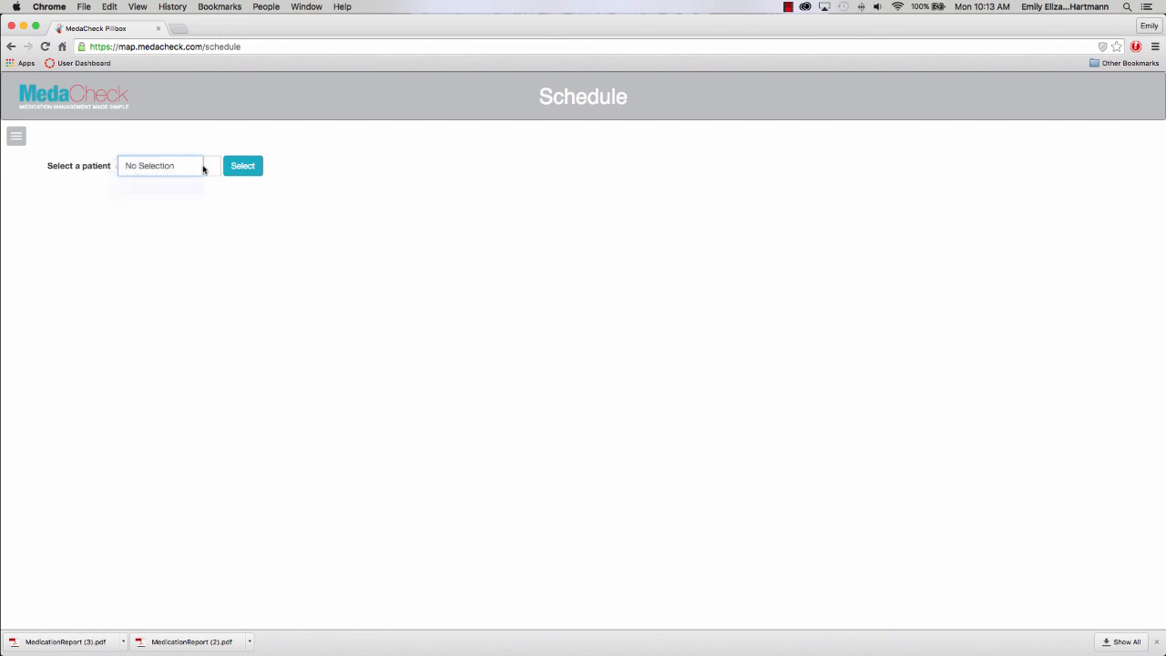
{"action": "left_click", "coordinate": [204, 167]}
{"action": "left_click", "coordinate": [262, 168]}
{"action": "left_click", "coordinate": [262, 169]}
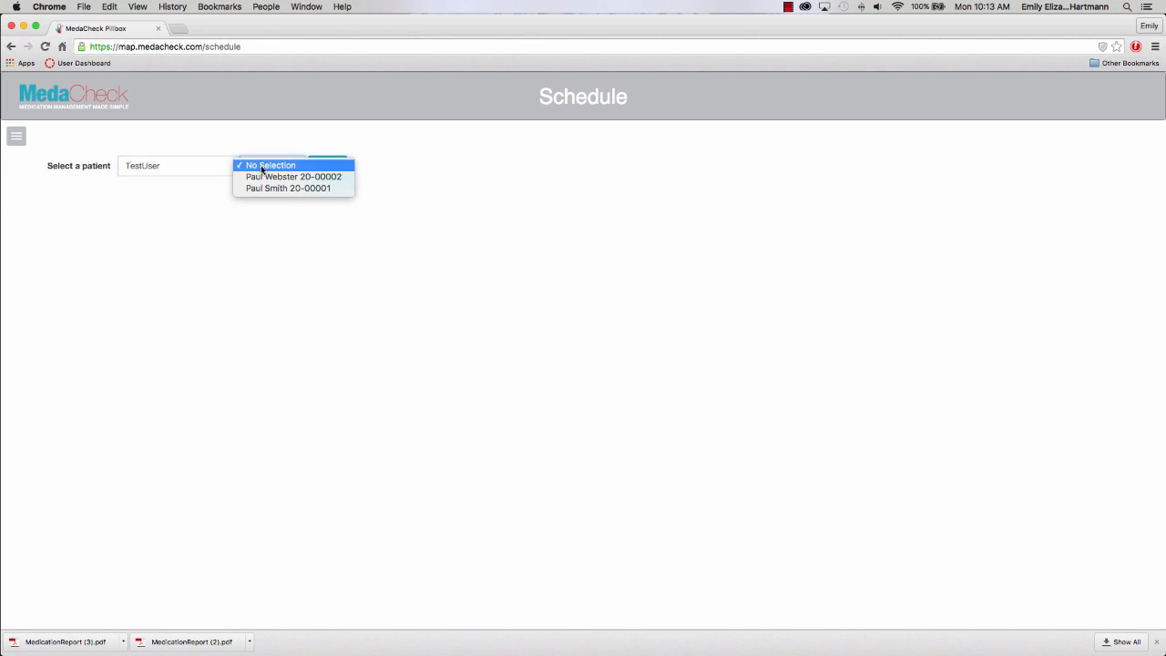
{"action": "left_click", "coordinate": [260, 176]}
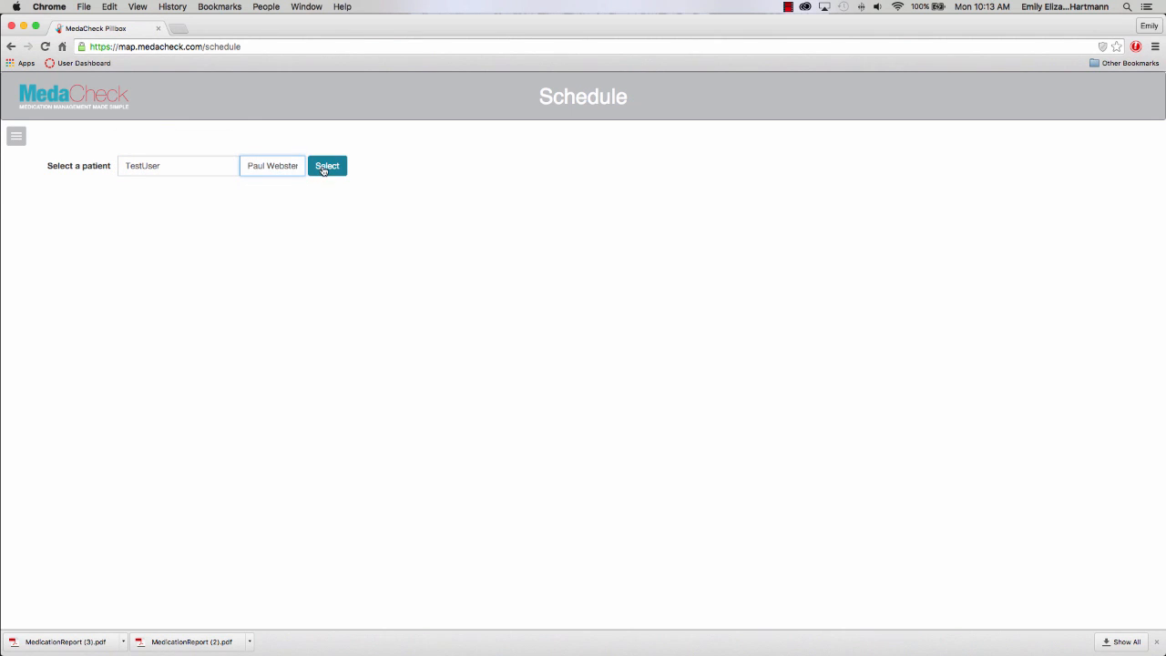
{"action": "left_click", "coordinate": [325, 167]}
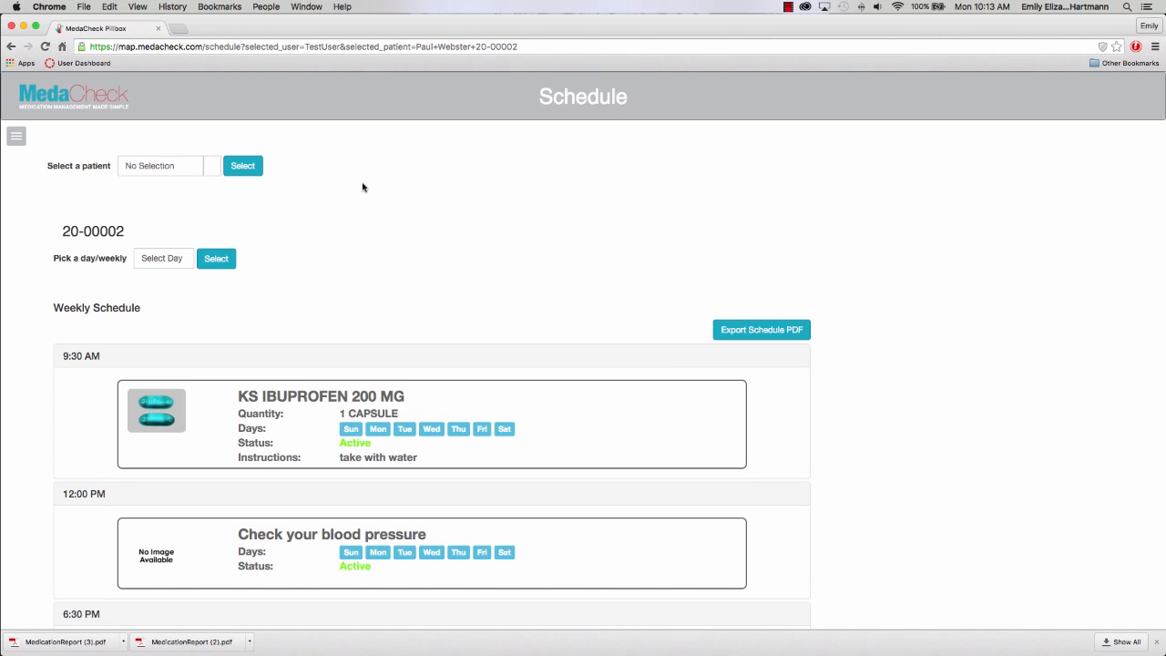
{"action": "scroll", "coordinate": [958, 468], "scroll_direction": "down", "scroll_amount": 4}
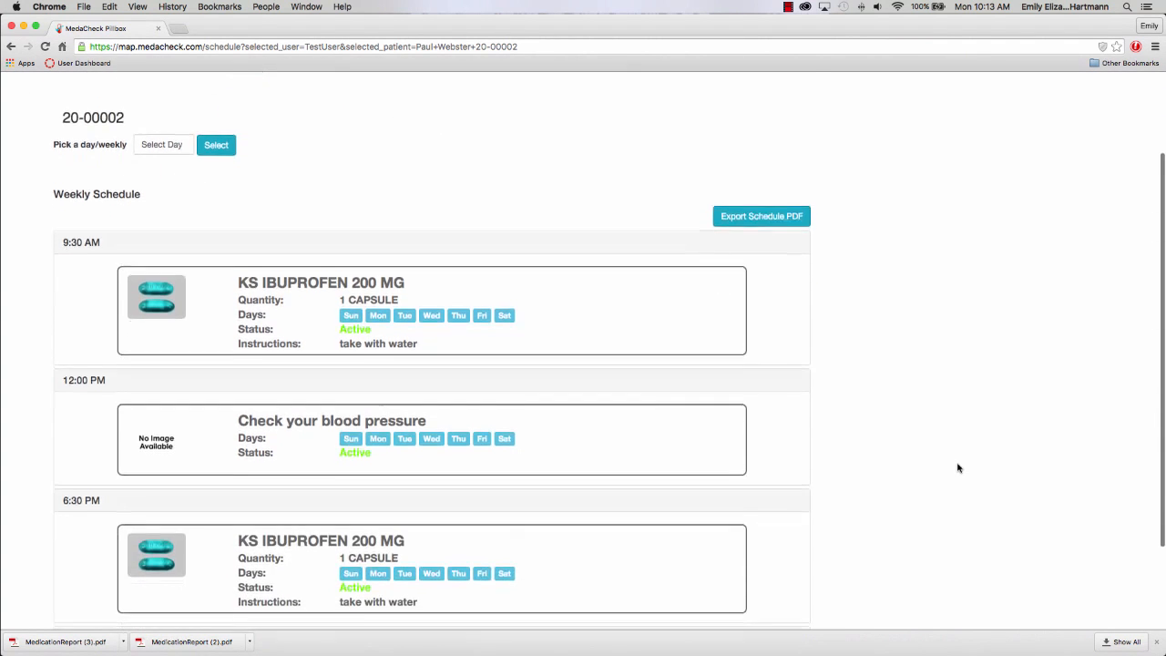
{"action": "scroll", "coordinate": [957, 469], "scroll_direction": "down", "scroll_amount": 2}
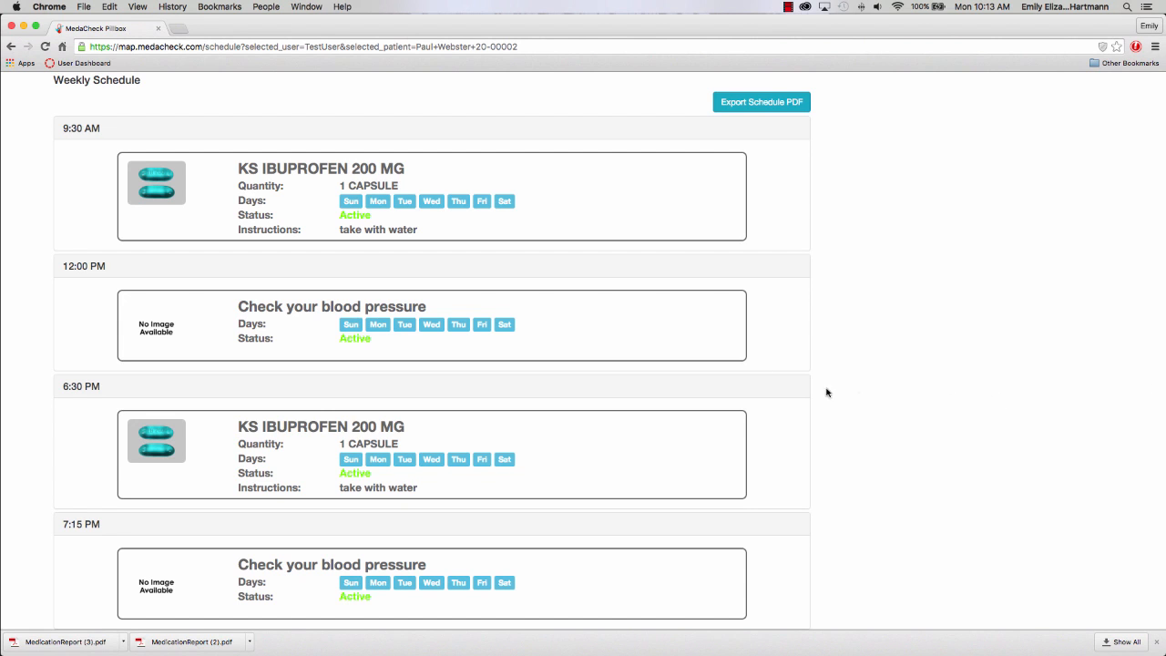
{"action": "scroll", "coordinate": [395, 153], "scroll_direction": "up", "scroll_amount": 5}
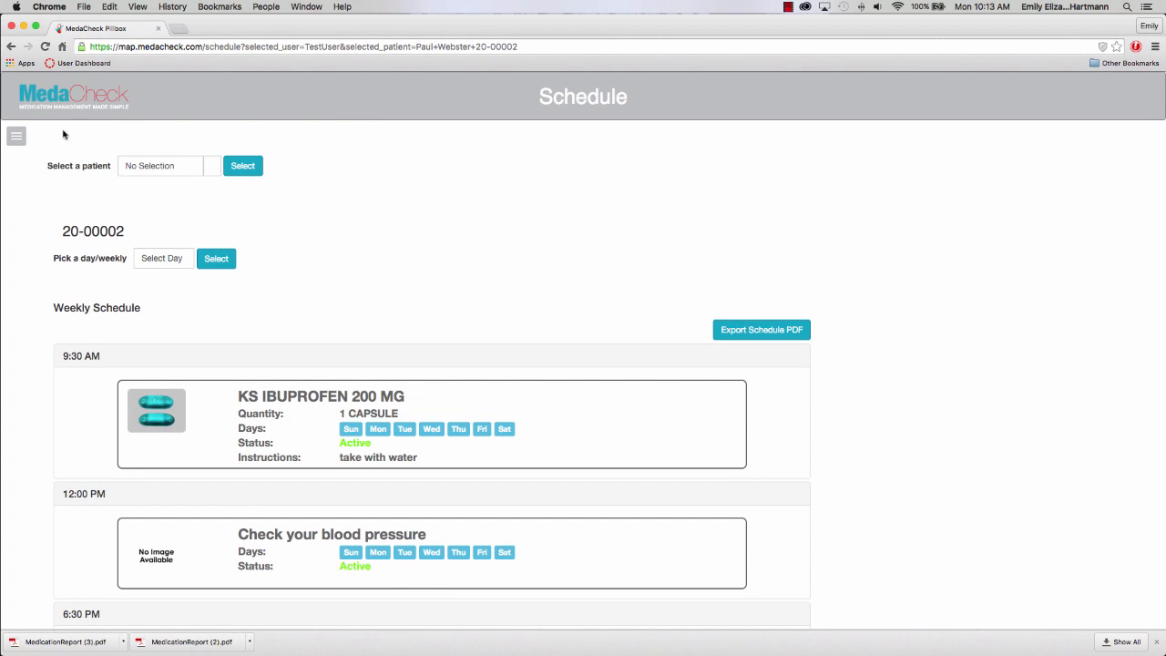
Load Statistics for TestUser's first patient and view This Week, Monthly and All Time adherence.
{"action": "left_click", "coordinate": [17, 140]}
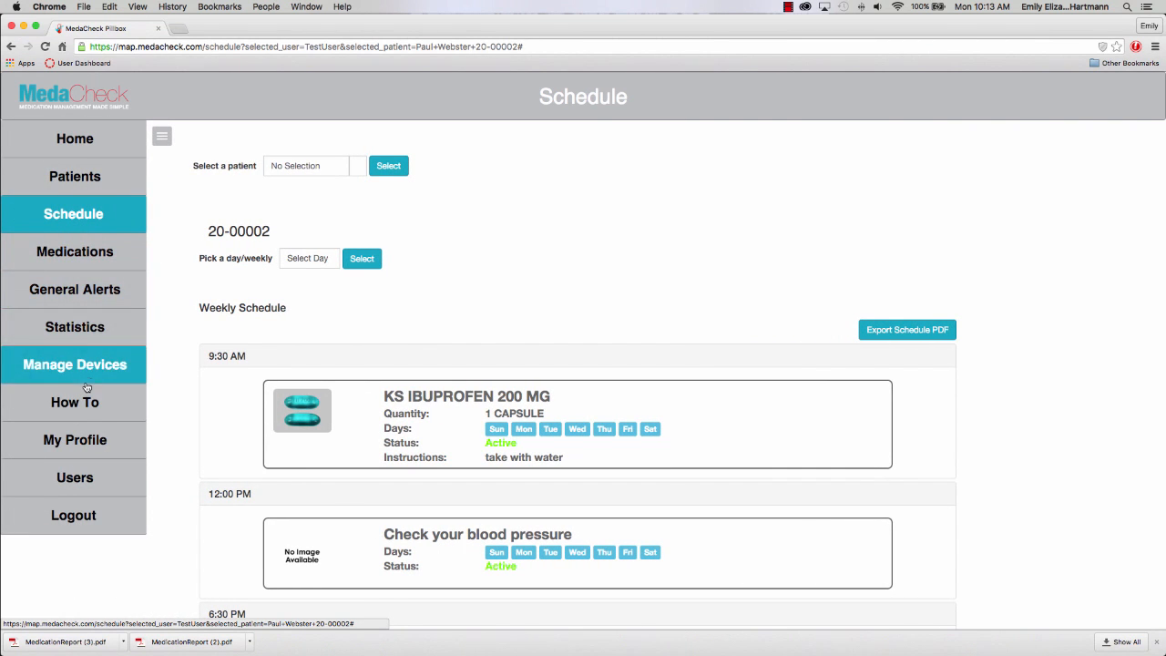
{"action": "left_click", "coordinate": [87, 329]}
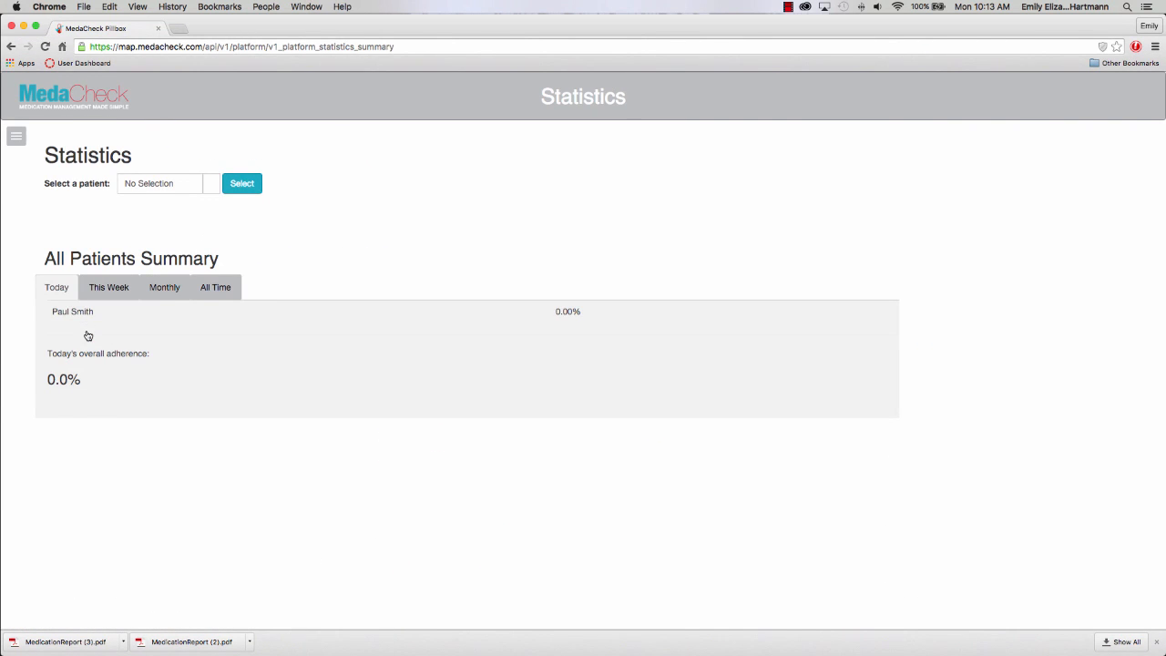
{"action": "left_click", "coordinate": [151, 183]}
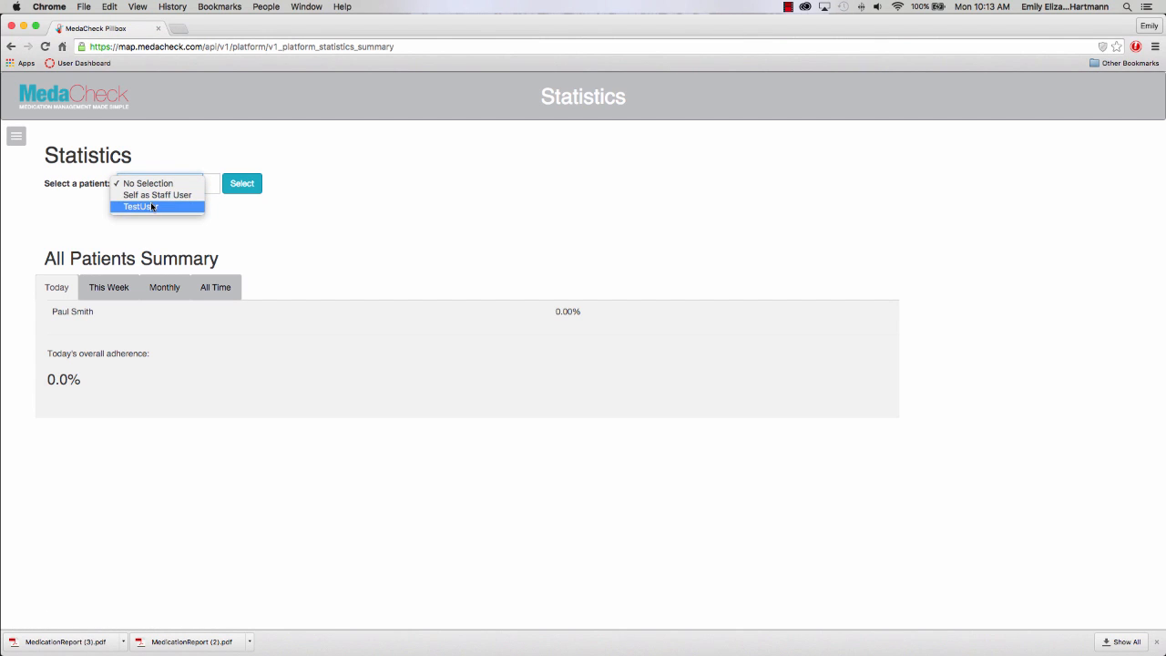
{"action": "left_click", "coordinate": [150, 206]}
{"action": "left_click", "coordinate": [284, 186]}
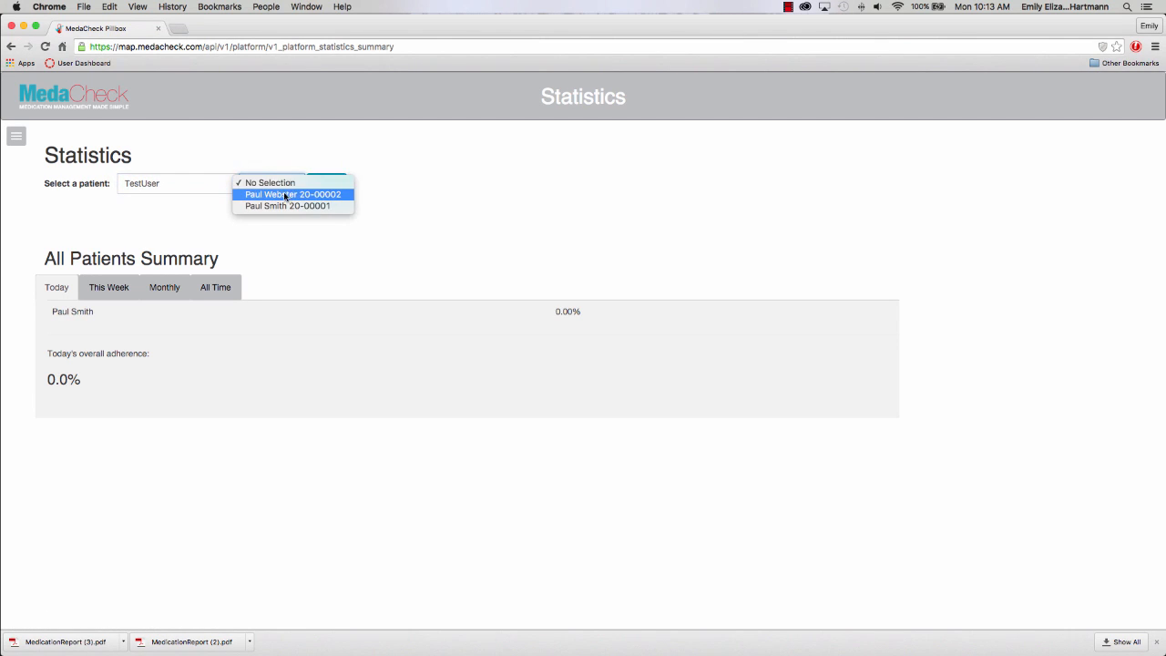
{"action": "left_click", "coordinate": [286, 196]}
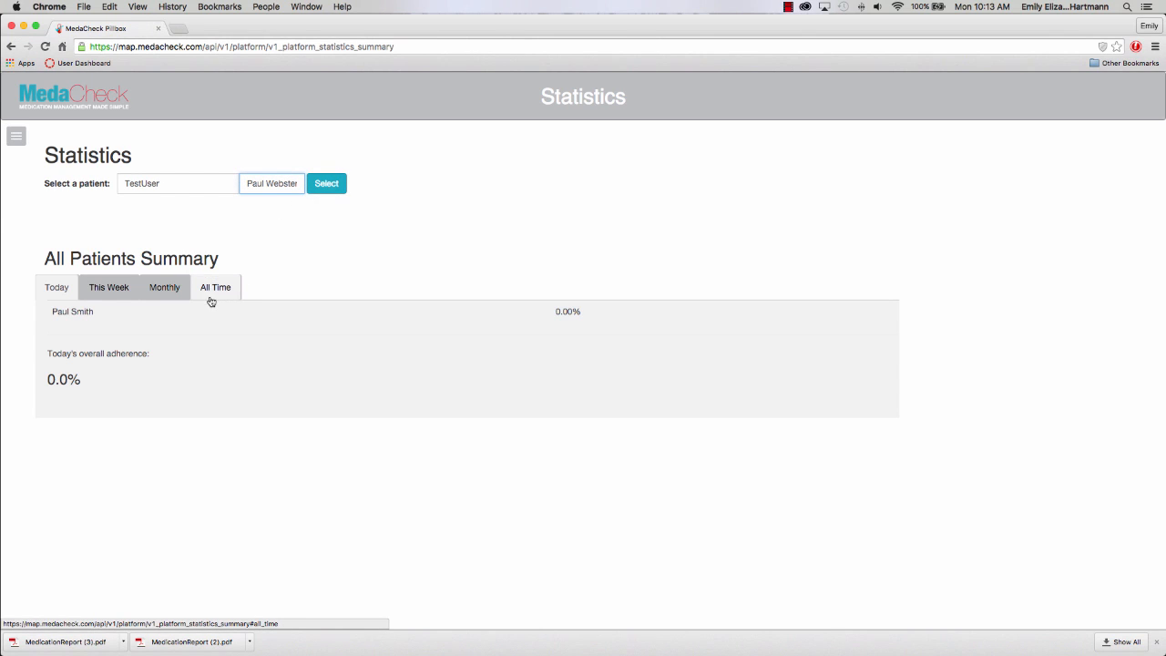
{"action": "left_click", "coordinate": [323, 190]}
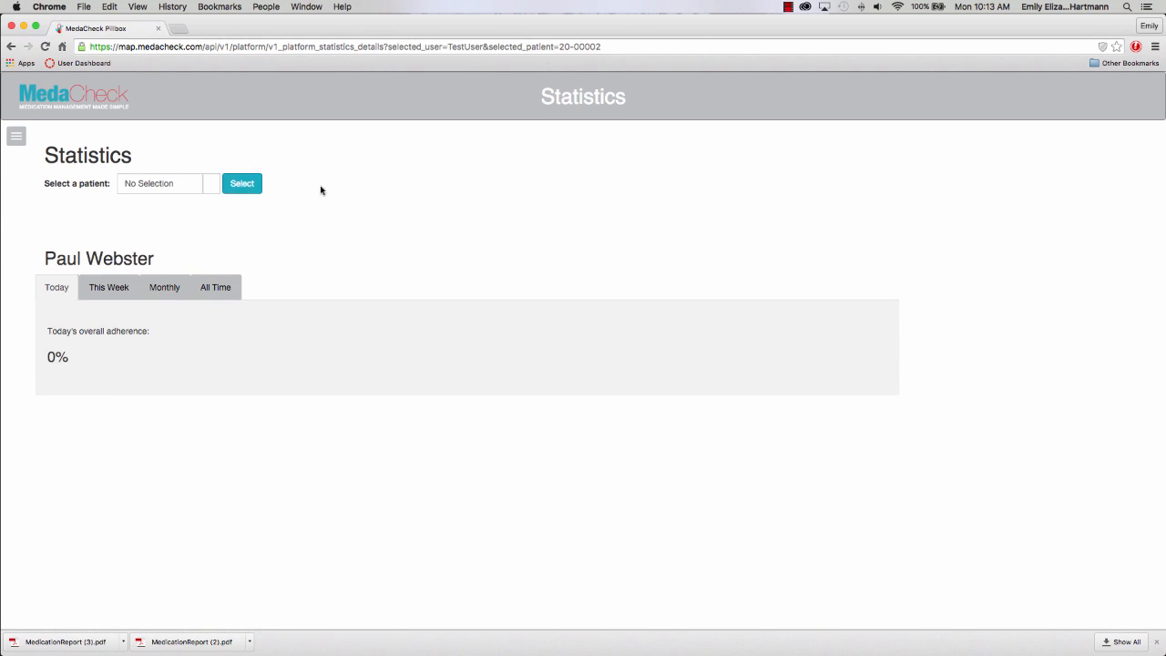
{"action": "left_click", "coordinate": [125, 288]}
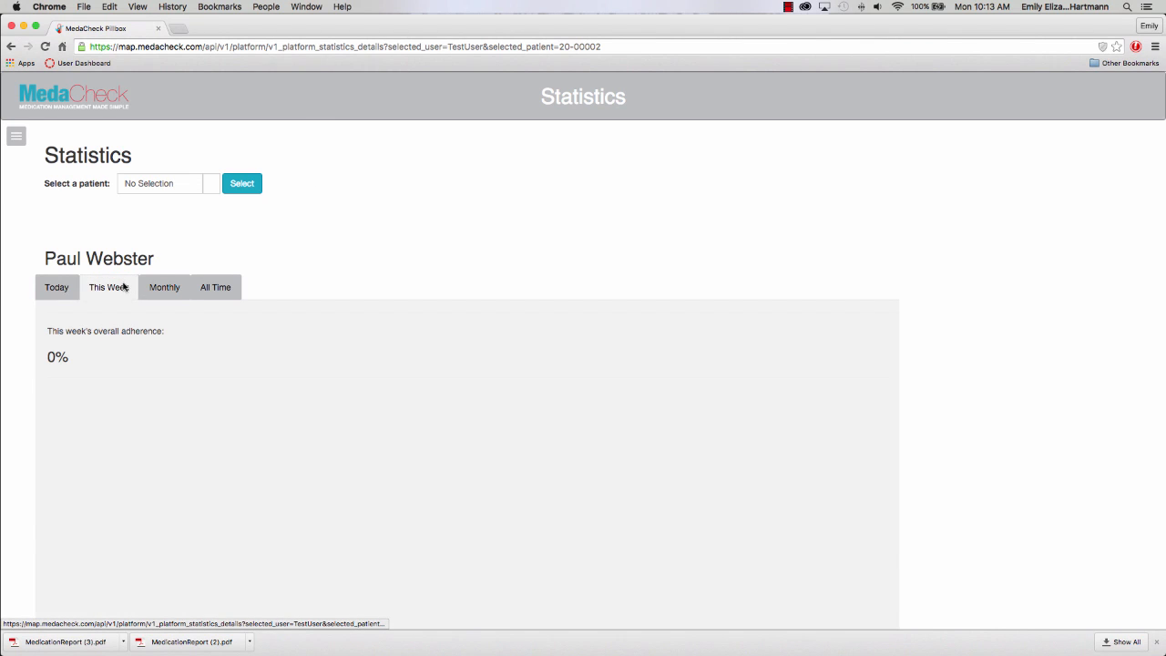
{"action": "left_click", "coordinate": [150, 285]}
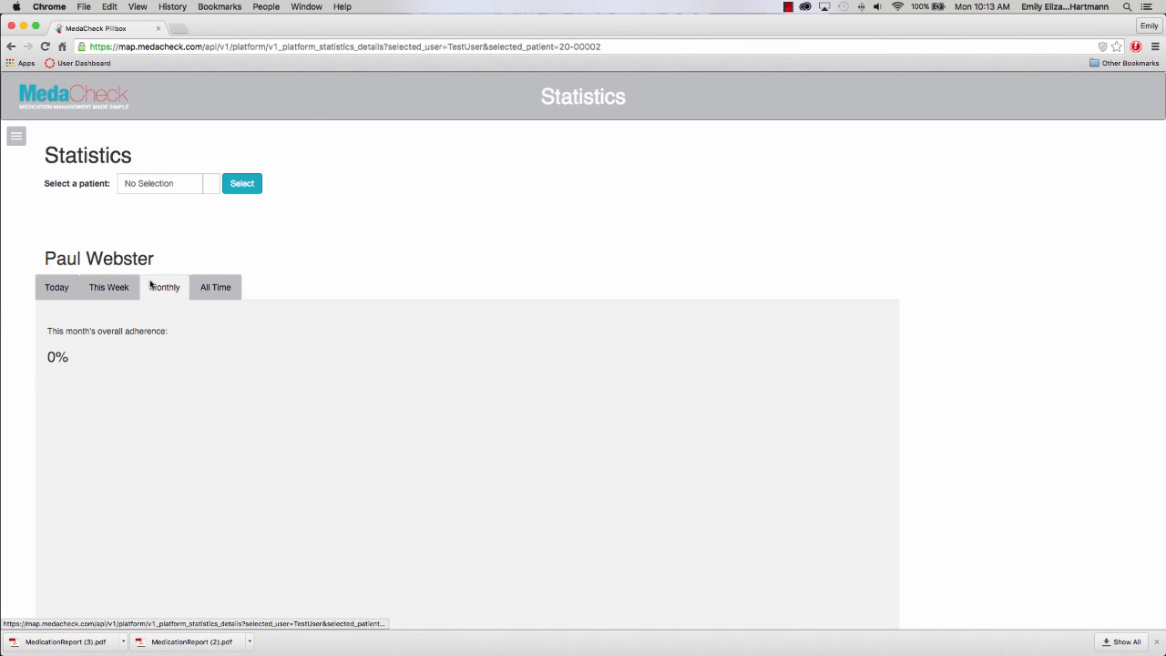
{"action": "left_click", "coordinate": [211, 287]}
Switch to the other patient and view weekly, monthly and all-time adherence (75.0%).
{"action": "left_click", "coordinate": [147, 183]}
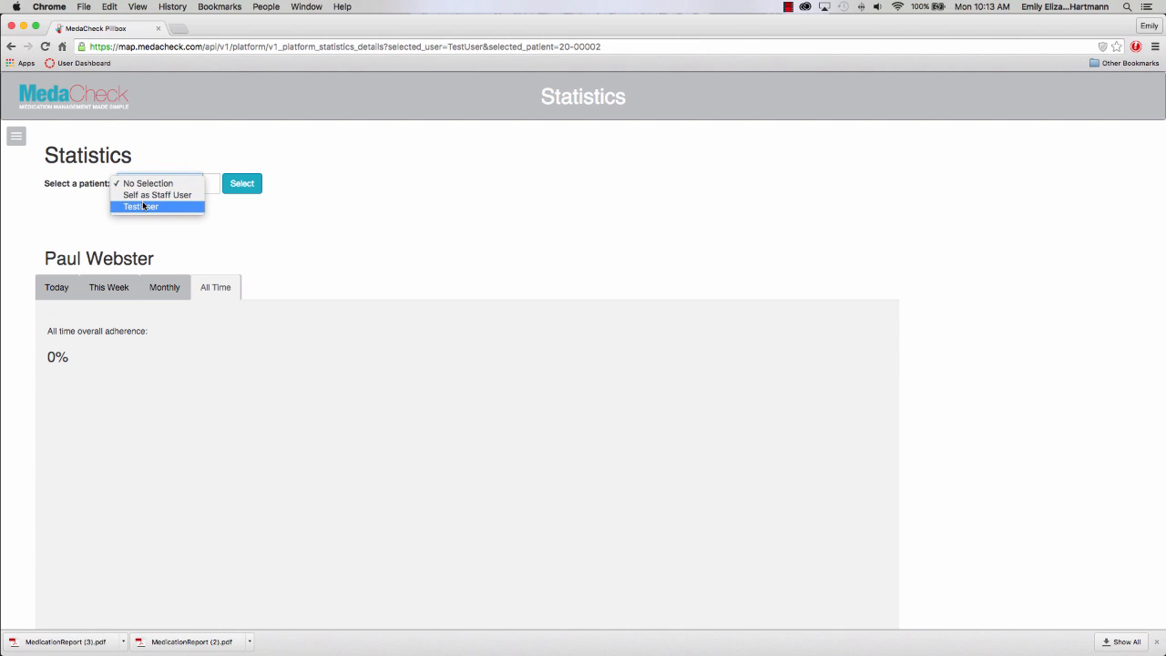
{"action": "left_click", "coordinate": [143, 206]}
{"action": "left_click", "coordinate": [258, 183]}
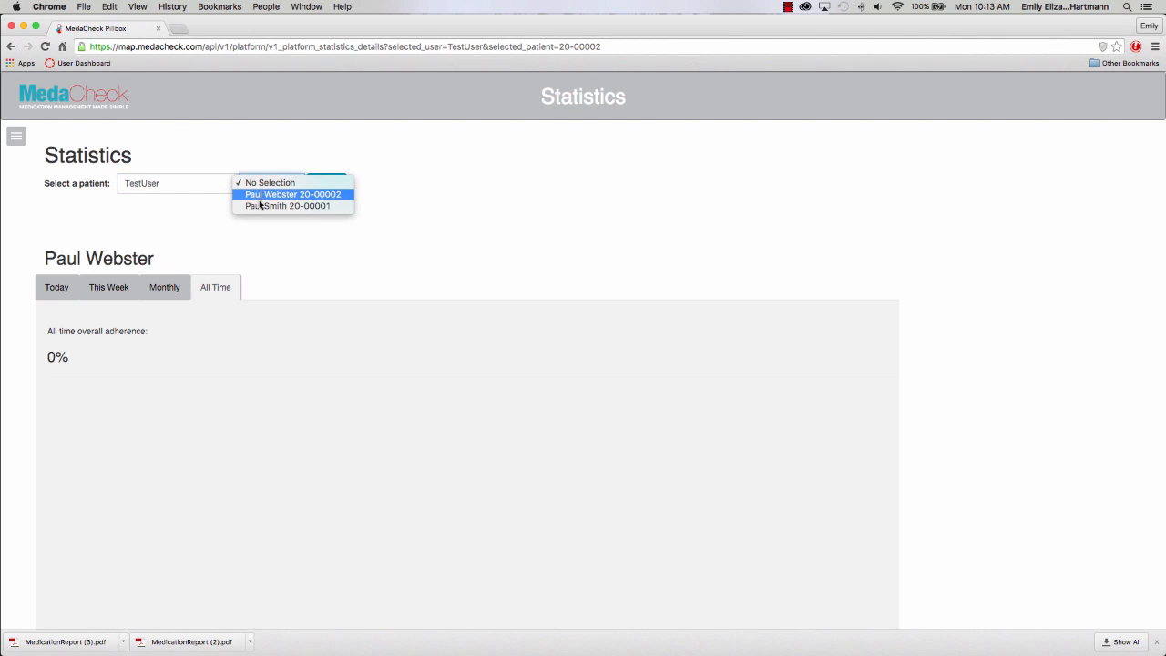
{"action": "left_click", "coordinate": [273, 206]}
{"action": "left_click", "coordinate": [321, 184]}
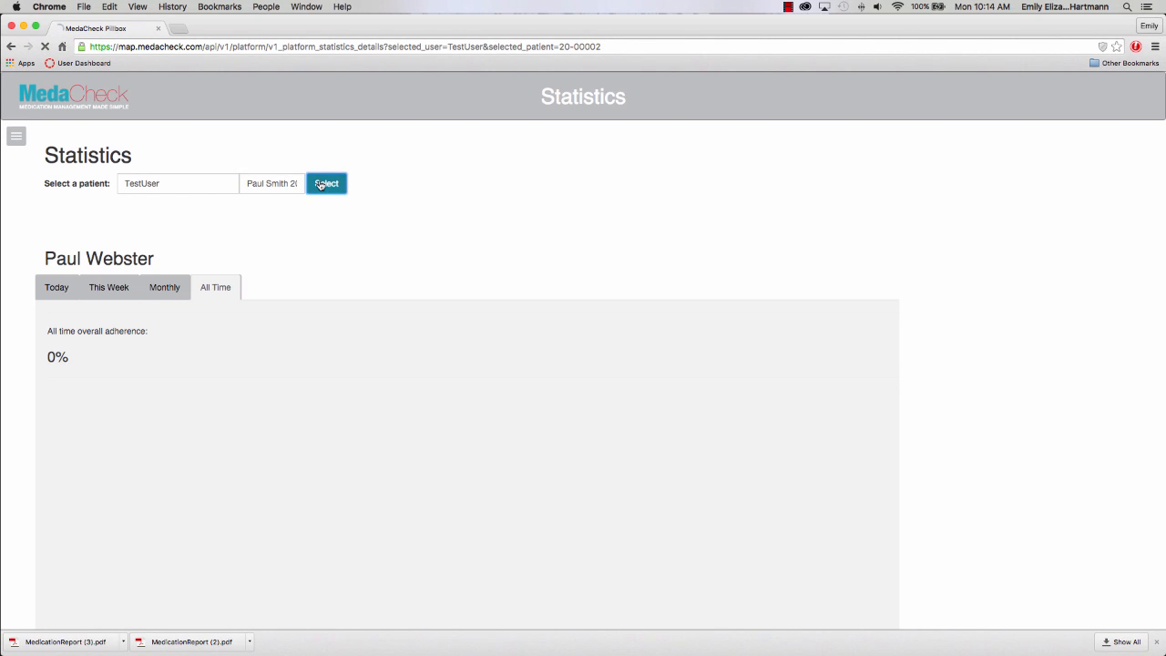
{"action": "left_click", "coordinate": [111, 288]}
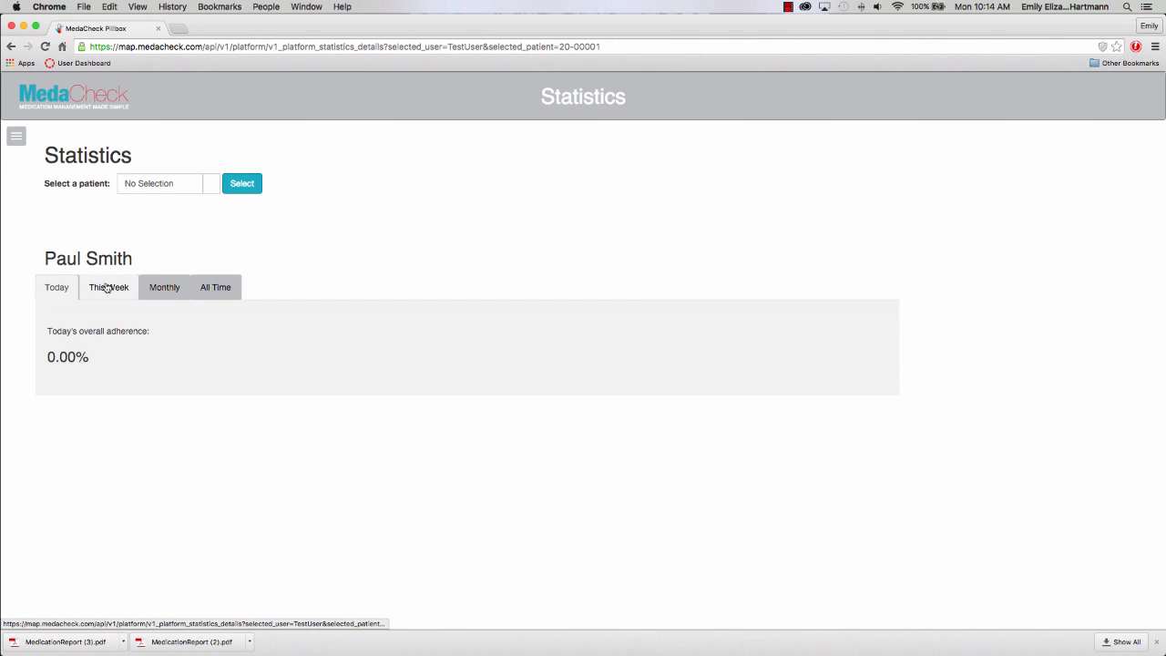
{"action": "scroll", "coordinate": [242, 390], "scroll_direction": "down", "scroll_amount": 1}
{"action": "scroll", "coordinate": [242, 390], "scroll_direction": "down", "scroll_amount": 1}
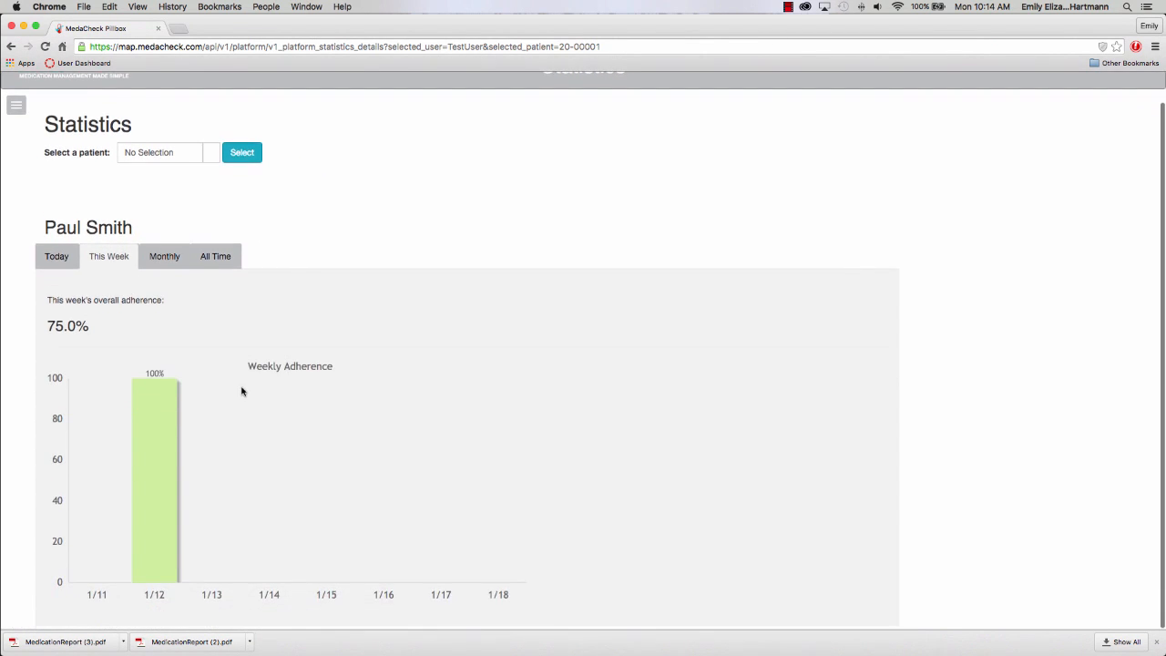
{"action": "left_click", "coordinate": [157, 259]}
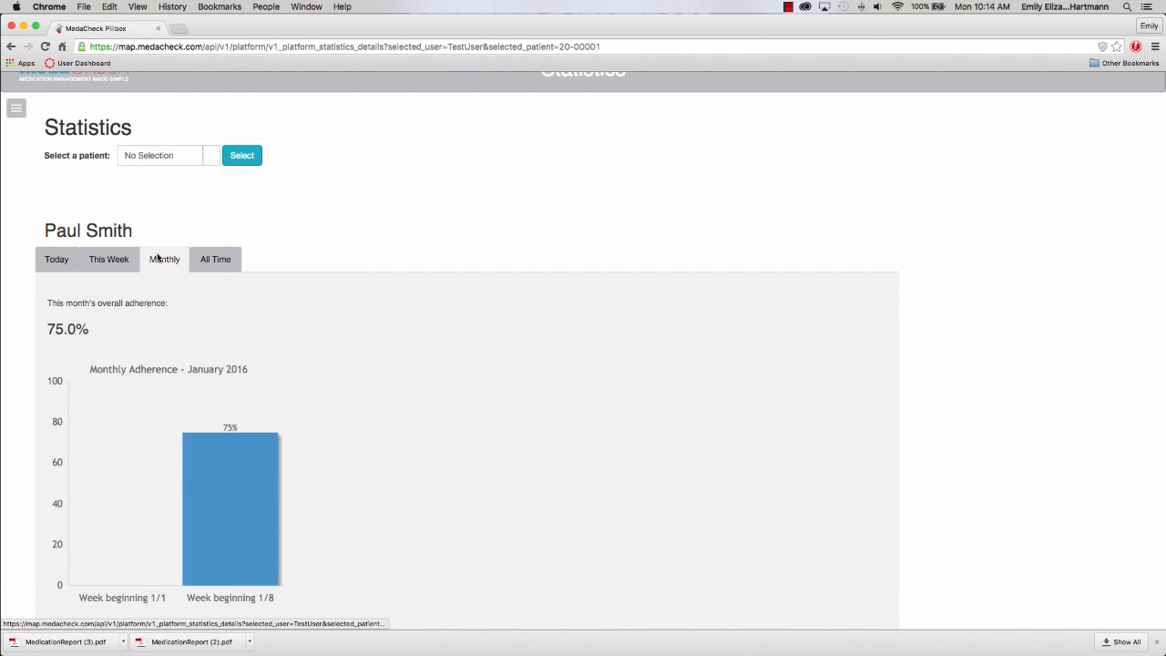
{"action": "left_click", "coordinate": [214, 259]}
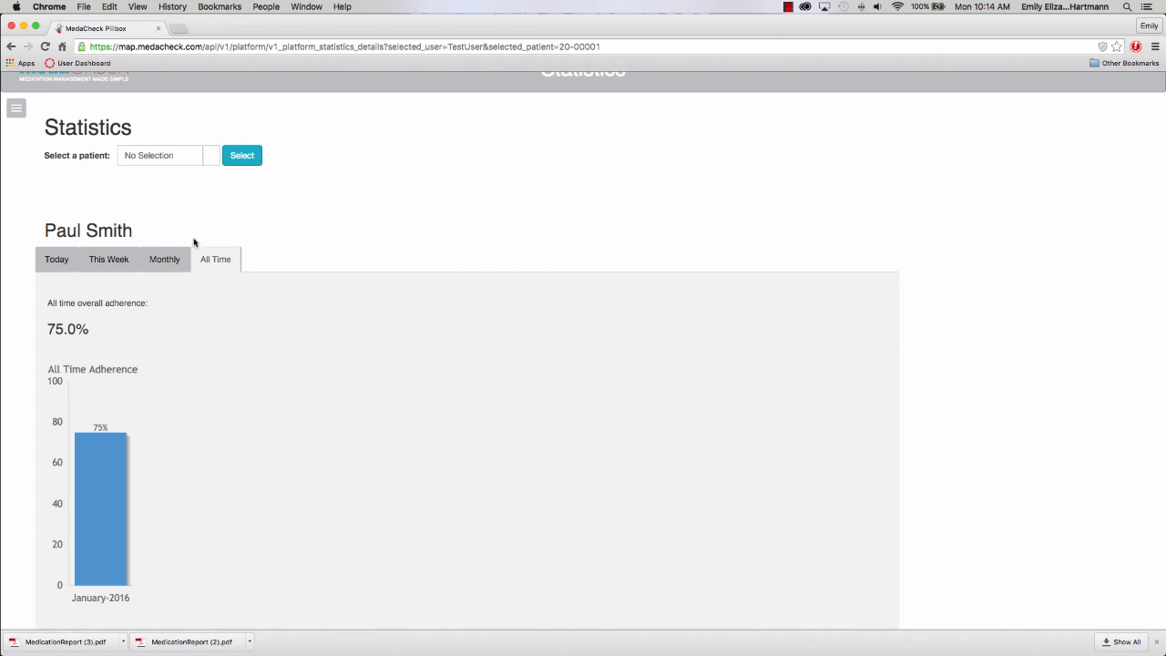
{"action": "left_click", "coordinate": [20, 114]}
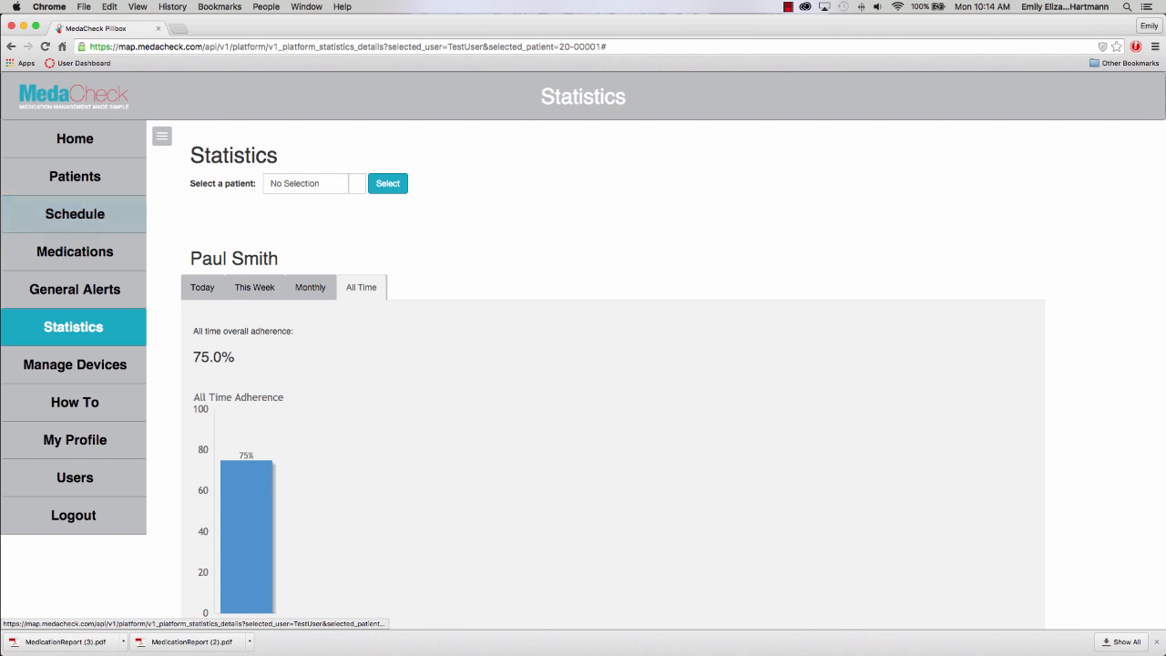
Open the How-to Videos page and scroll through it.
{"action": "left_click", "coordinate": [89, 402]}
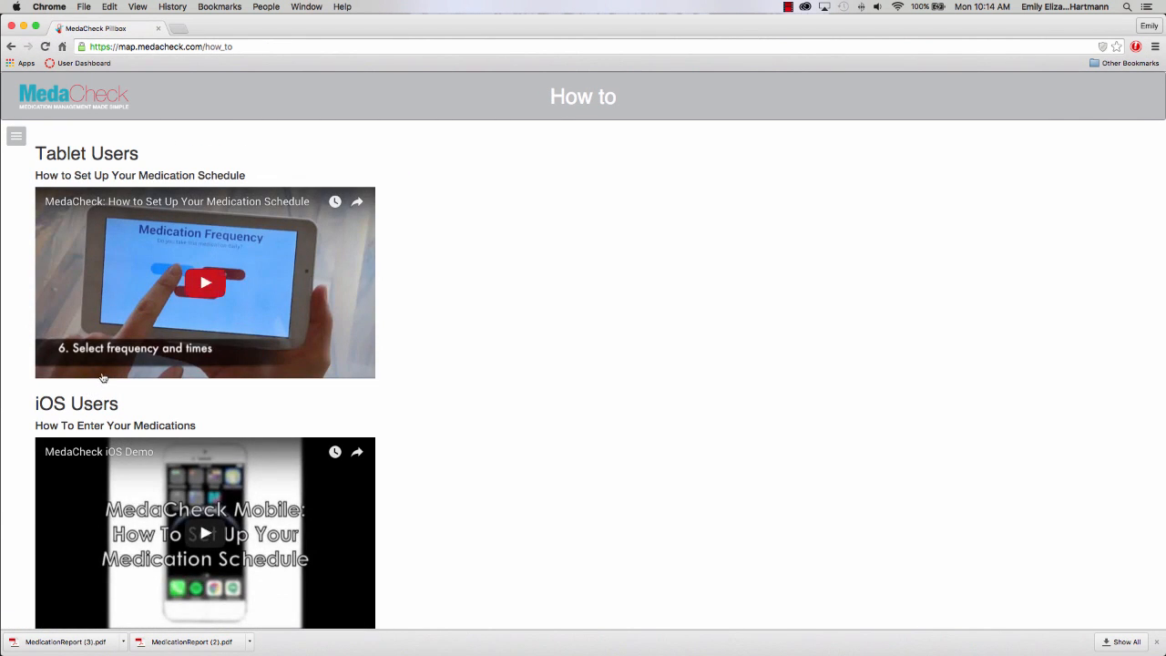
{"action": "scroll", "coordinate": [517, 373], "scroll_direction": "down", "scroll_amount": 1}
{"action": "scroll", "coordinate": [518, 373], "scroll_direction": "up", "scroll_amount": 1}
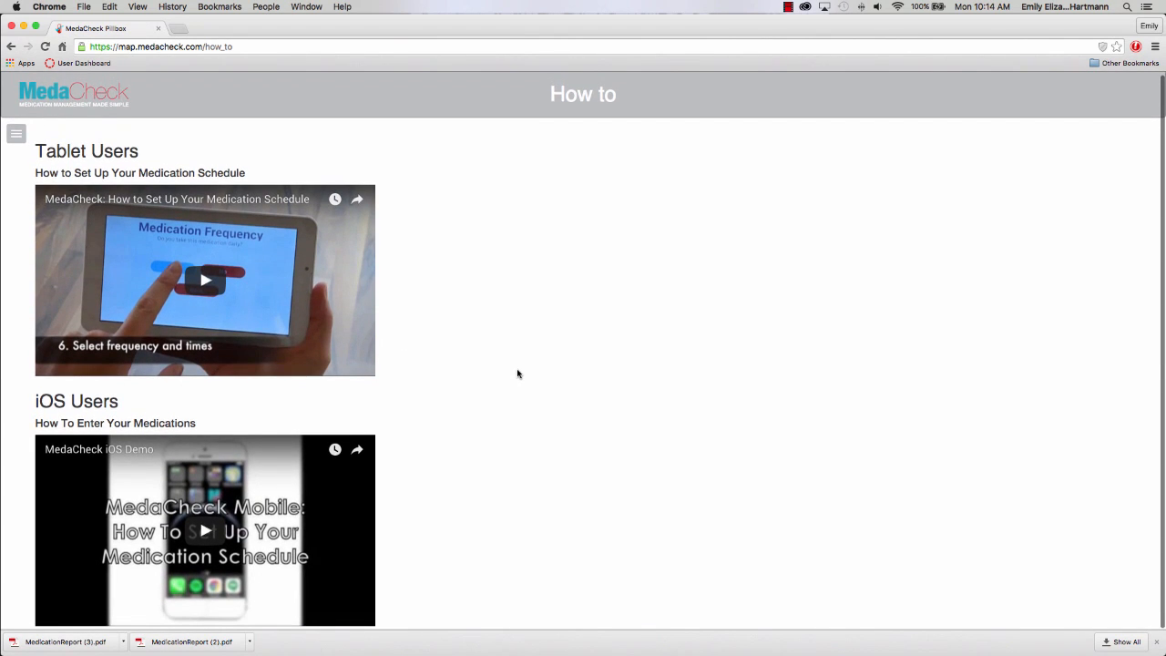
Open the List Of Users page, which currently shows no users.
{"action": "left_click", "coordinate": [20, 135]}
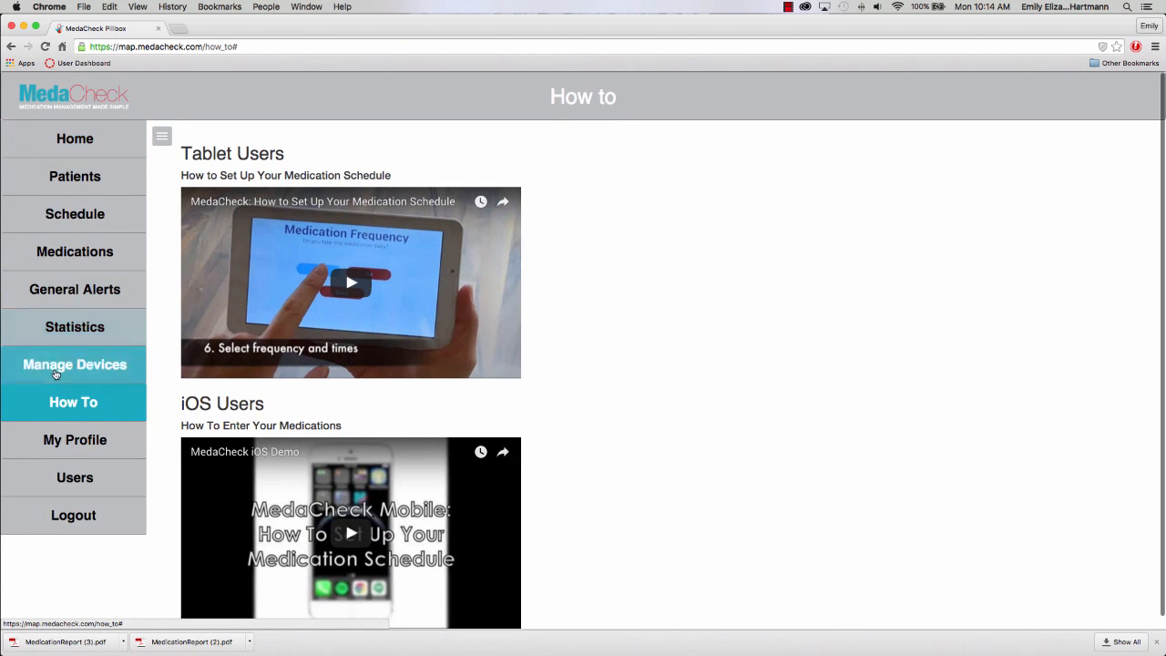
{"action": "left_click", "coordinate": [56, 373]}
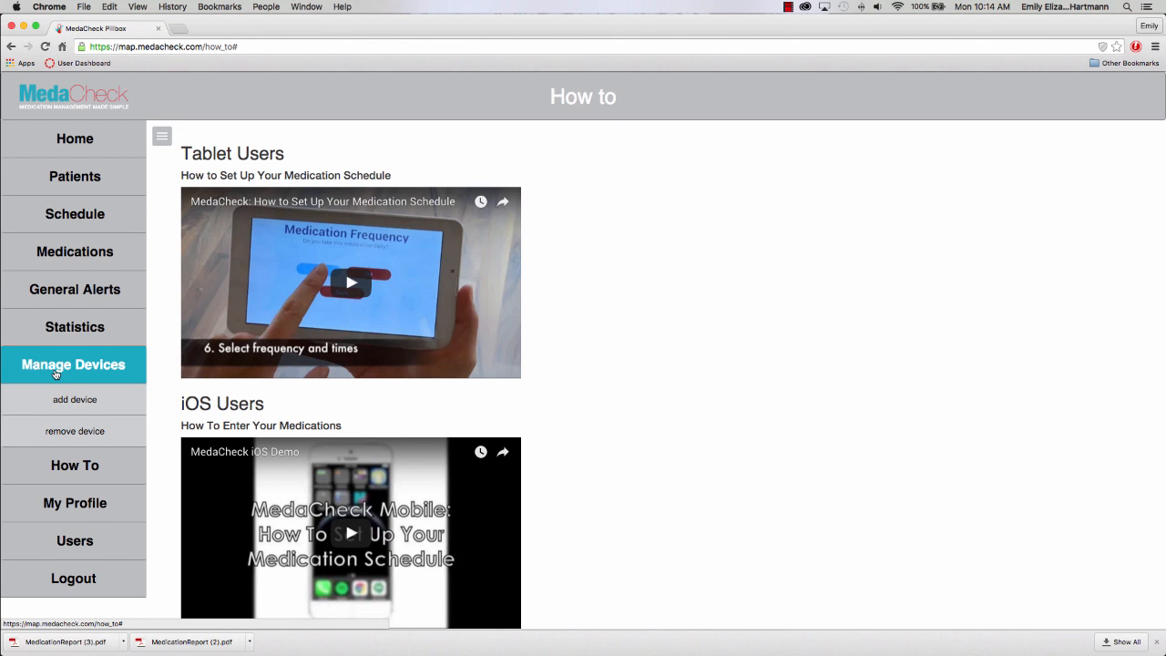
{"action": "left_click", "coordinate": [60, 542]}
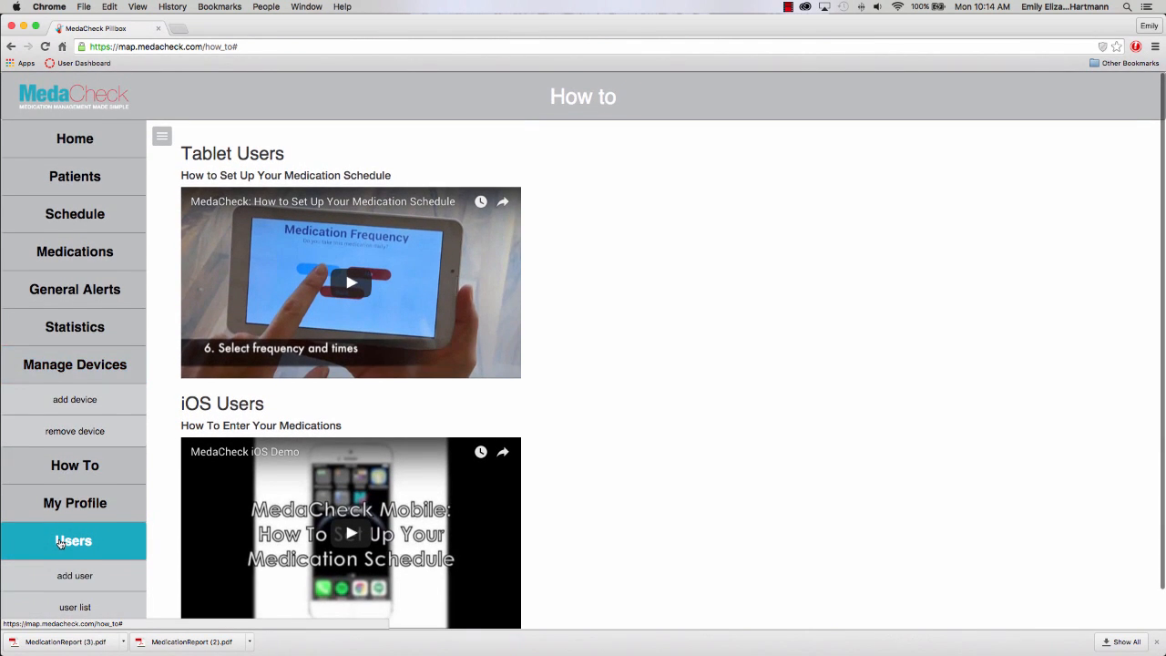
{"action": "scroll", "coordinate": [64, 545], "scroll_direction": "down", "scroll_amount": 1}
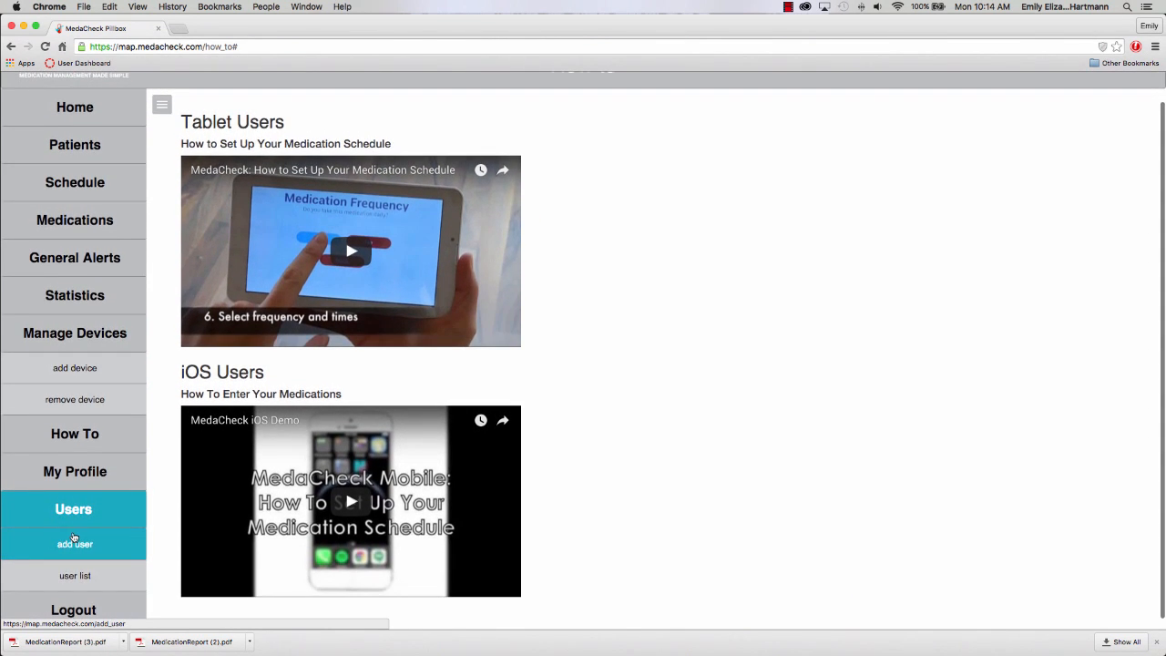
{"action": "left_click", "coordinate": [75, 573]}
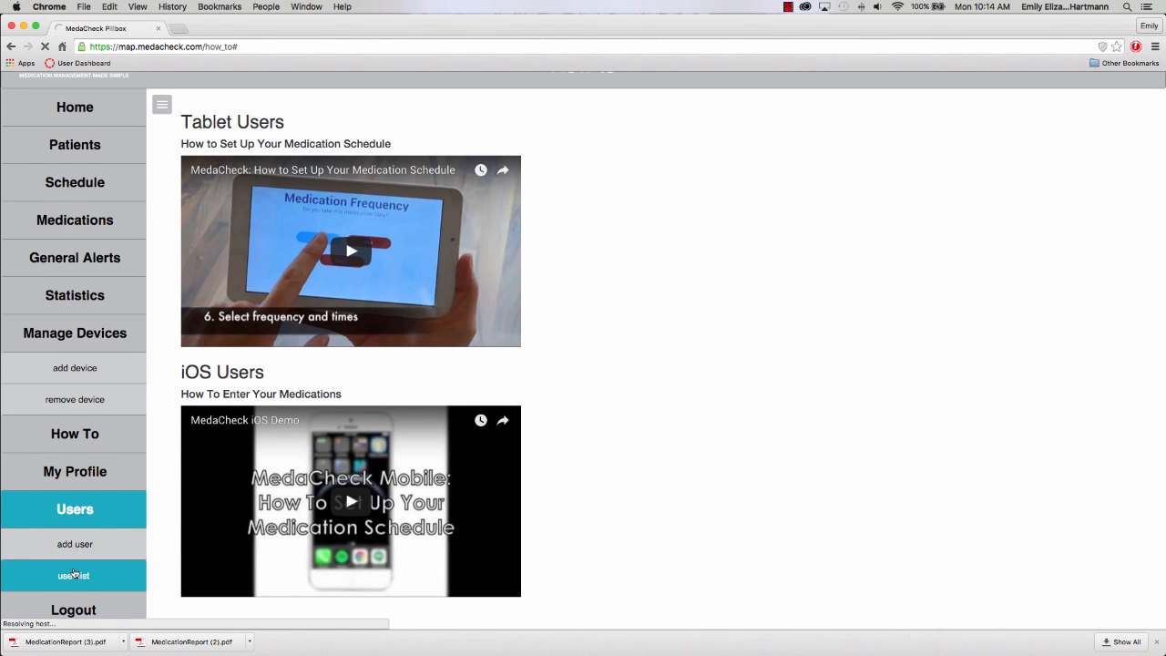
{"action": "scroll", "coordinate": [74, 573], "scroll_direction": "up", "scroll_amount": 1}
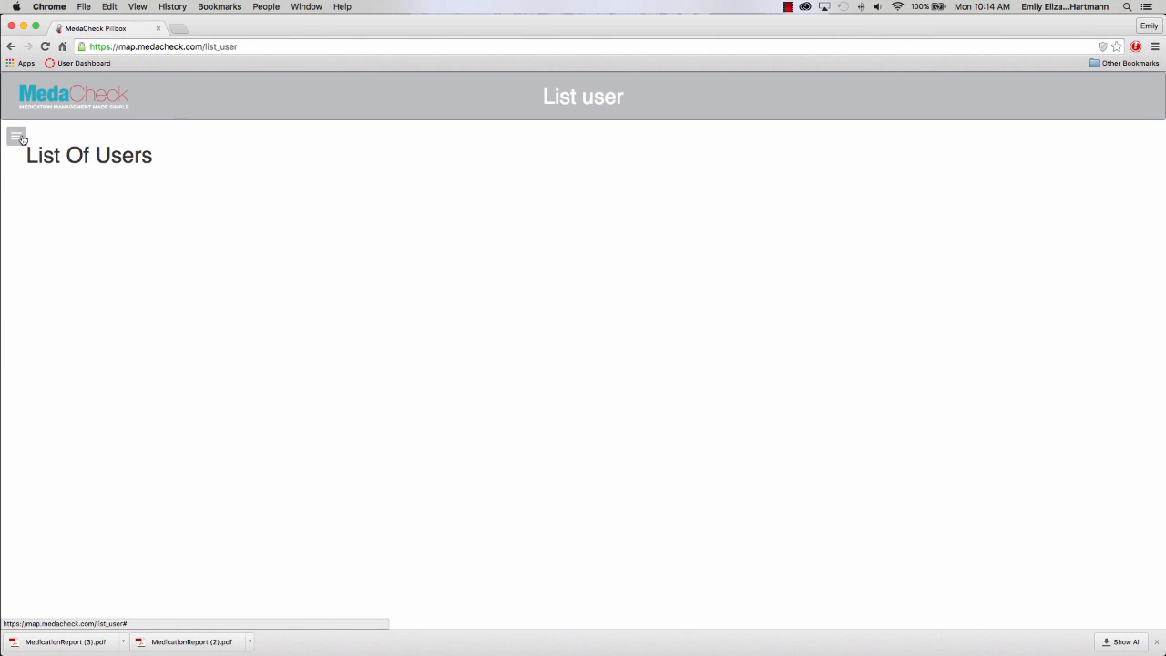
Open the Add User form from the Users menu.
{"action": "left_click", "coordinate": [23, 140]}
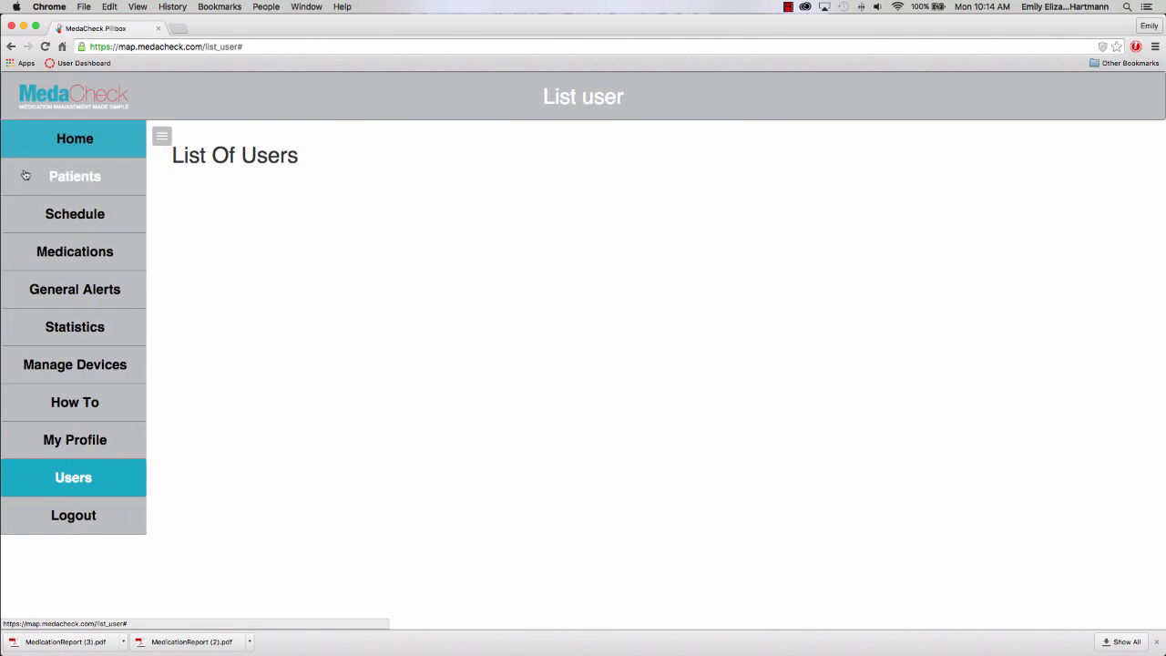
{"action": "left_click", "coordinate": [55, 488]}
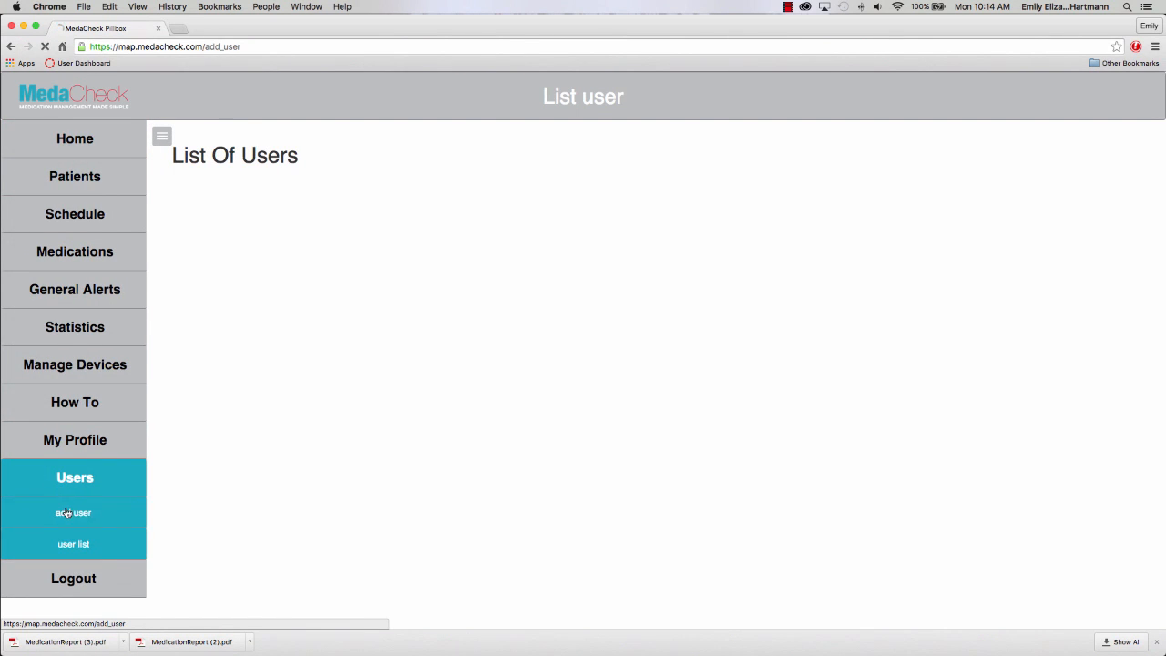
{"action": "left_click", "coordinate": [65, 512]}
Enter username testUser2 and the account password with its confirmation.
{"action": "left_click", "coordinate": [196, 153]}
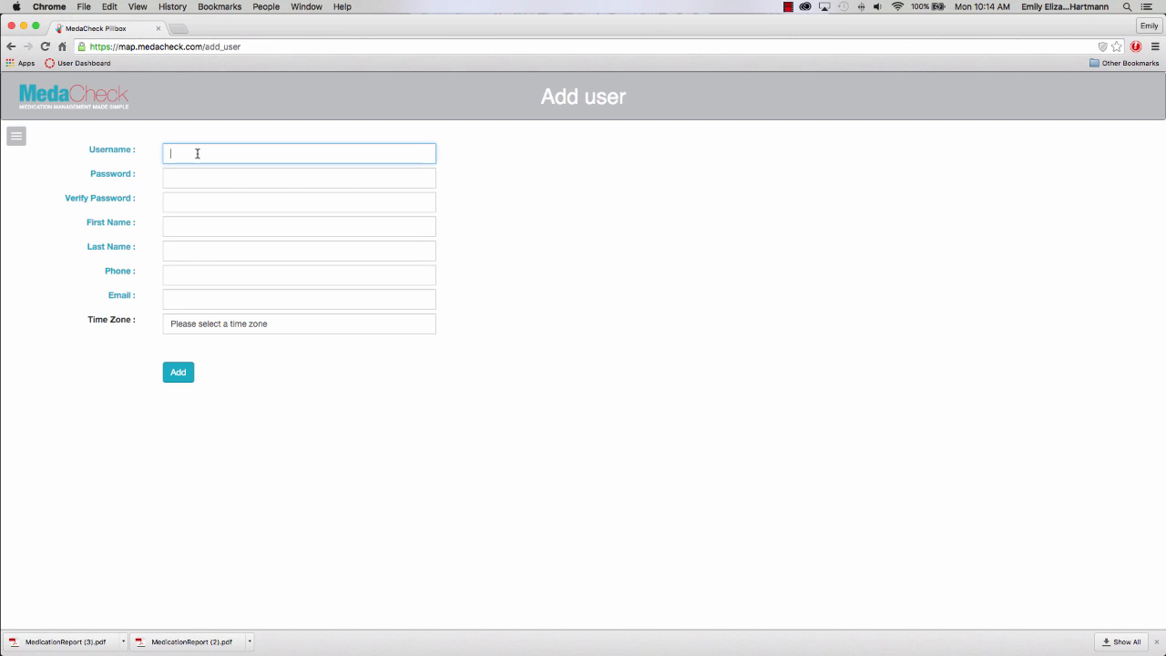
{"action": "type", "text": "testUse"}
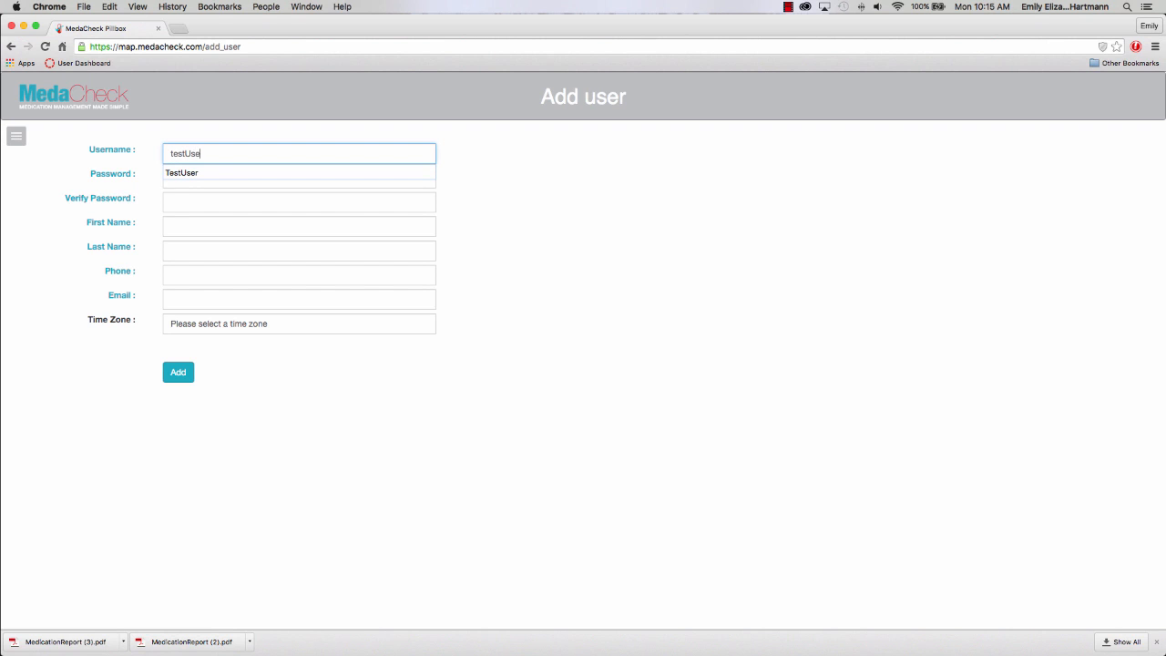
{"action": "type", "text": "r2"}
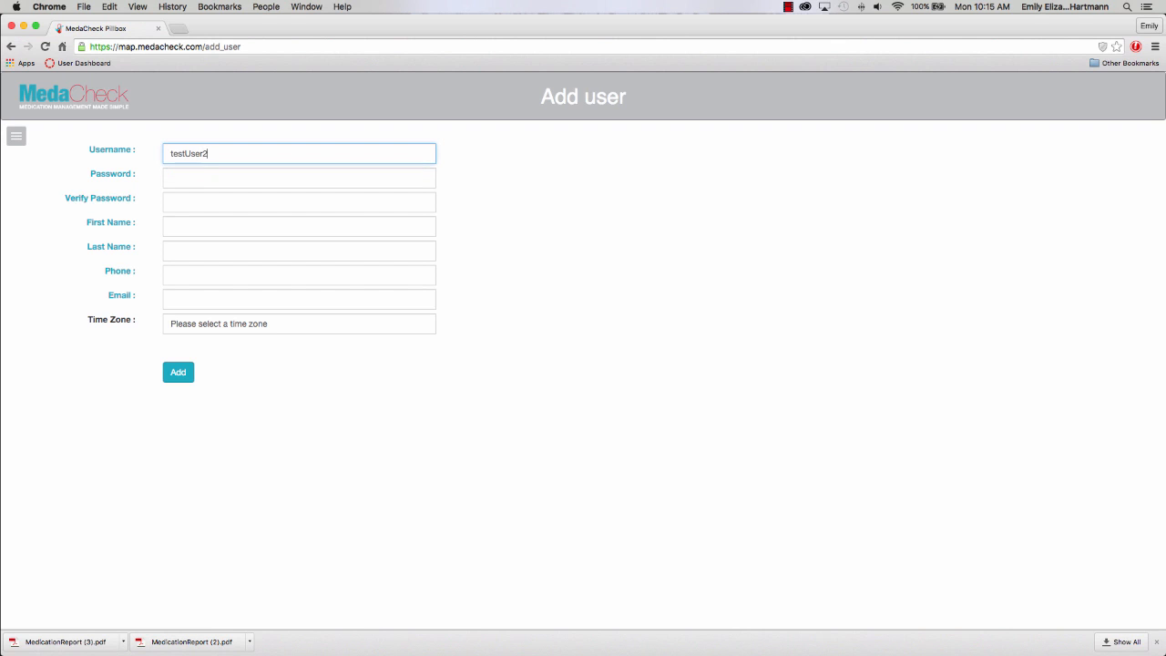
{"action": "left_click", "coordinate": [198, 177]}
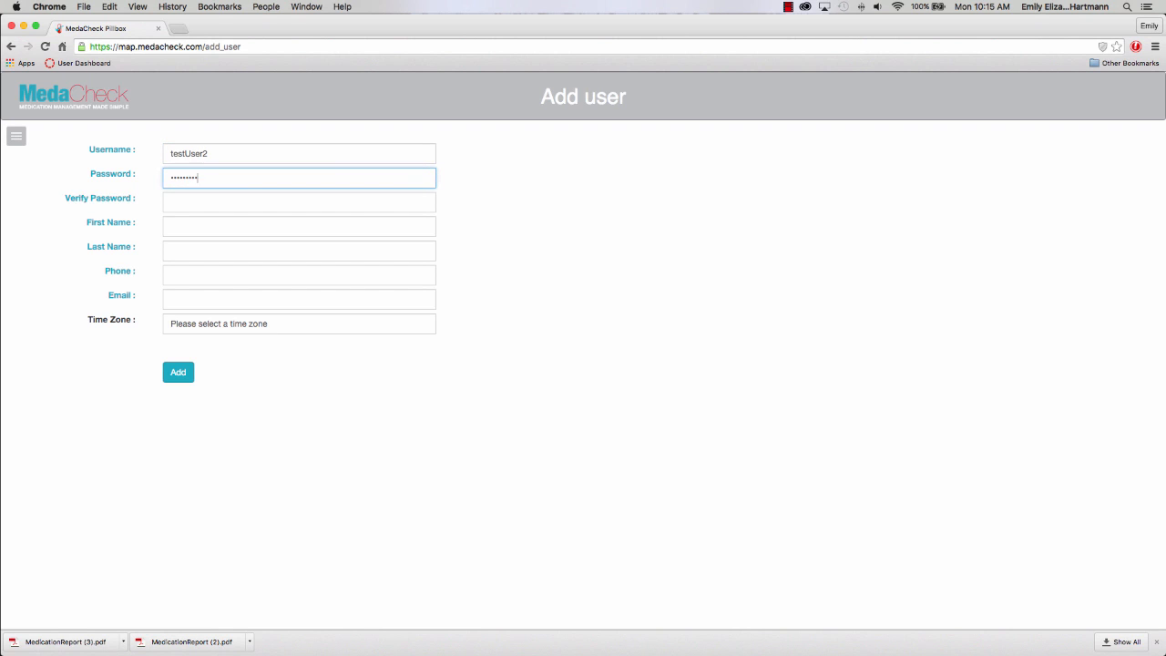
{"action": "left_click", "coordinate": [185, 201]}
{"action": "type", "text": "tes"}
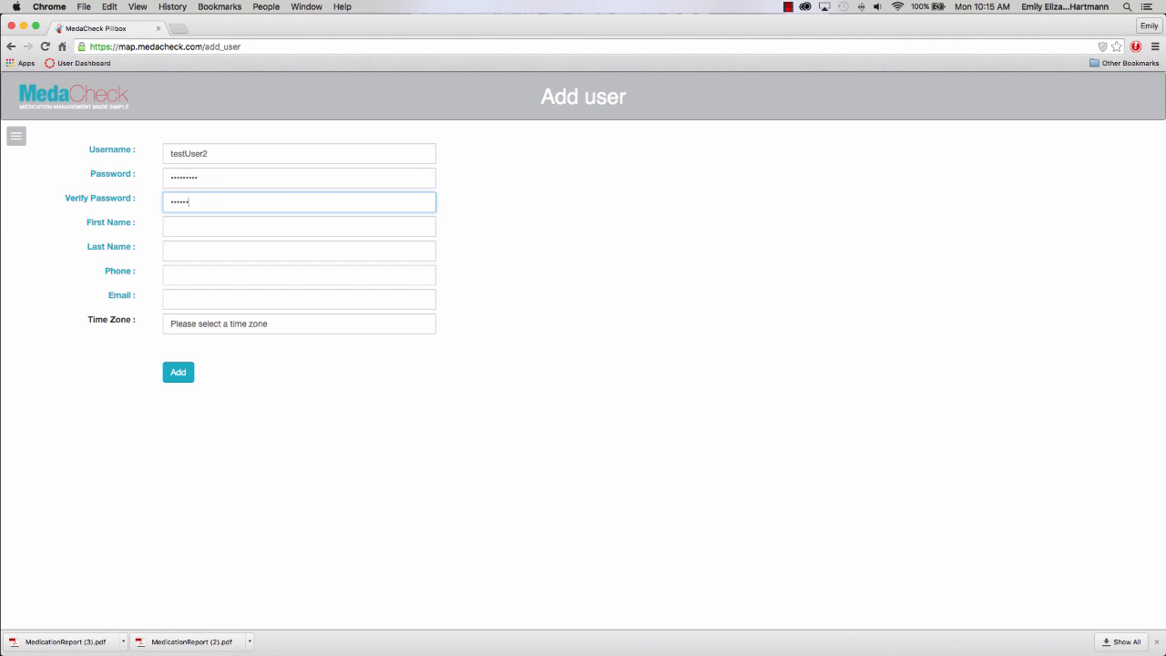
Fill in the new user's first name, last name and phone number.
{"action": "left_click", "coordinate": [179, 228]}
{"action": "type", "text": "Test"}
{"action": "left_click", "coordinate": [273, 250]}
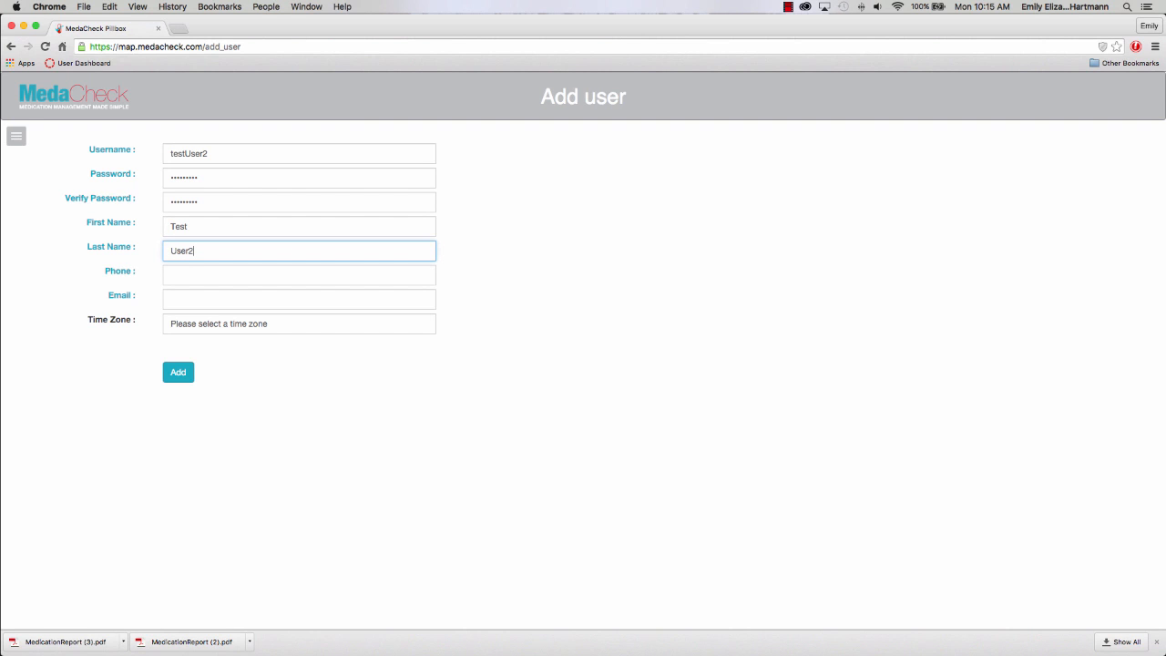
{"action": "type", "text": "User2"}
{"action": "left_click", "coordinate": [178, 276]}
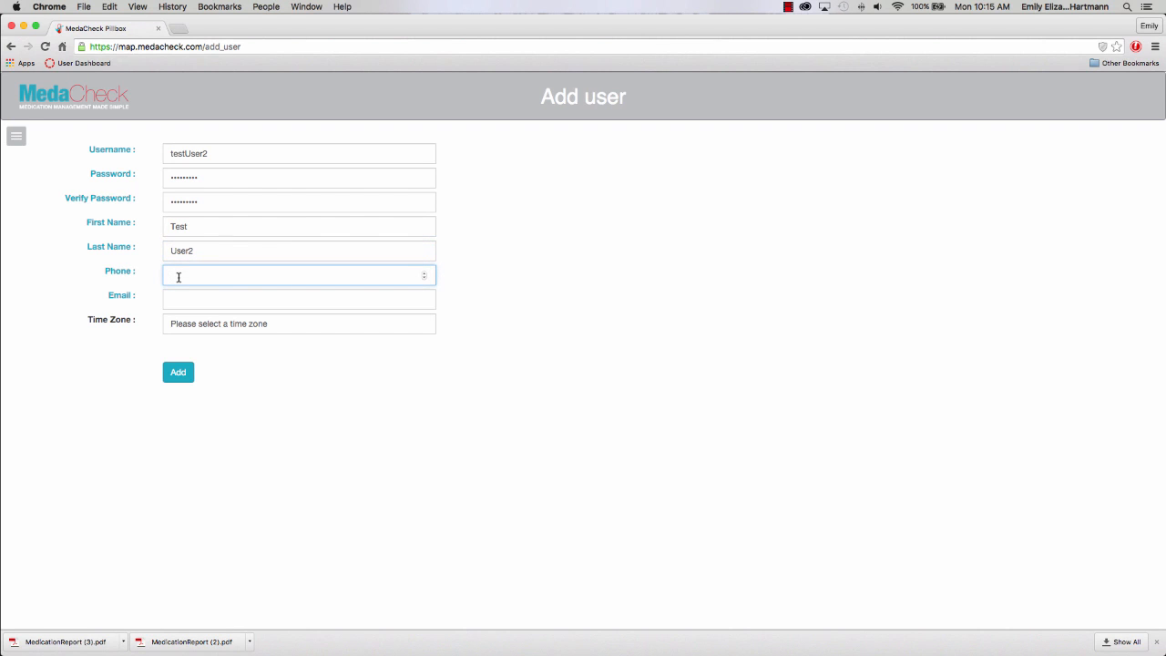
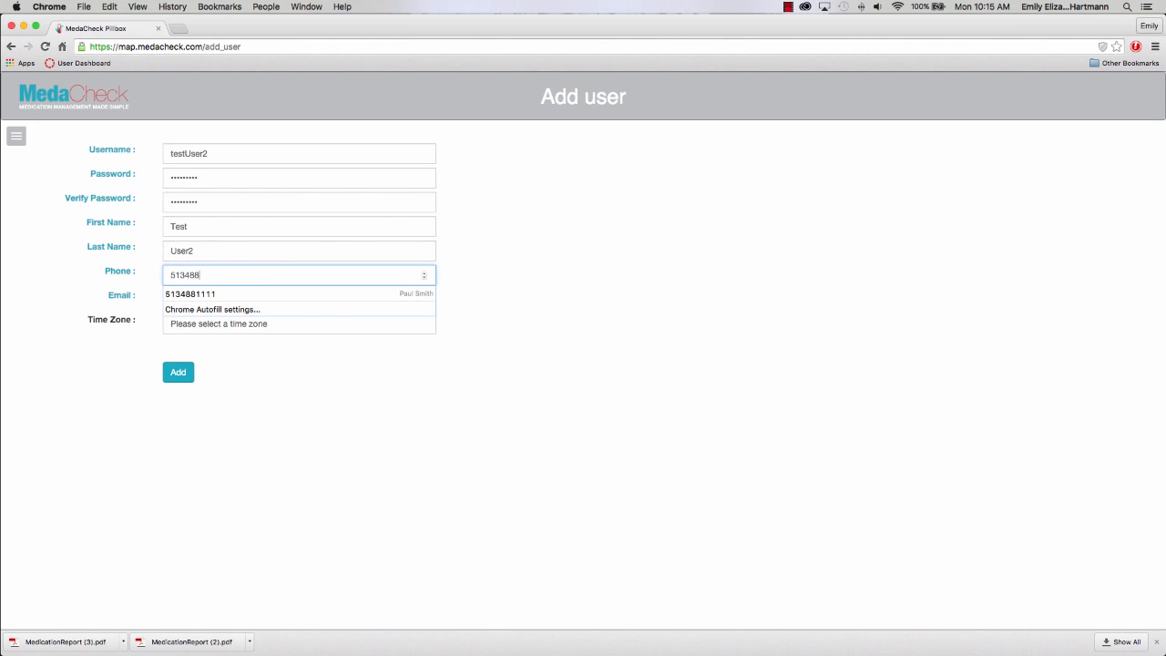
{"action": "left_click", "coordinate": [491, 455]}
Enter the user's e-mail, choose Eastern Standard Time, and submit the account.
{"action": "left_click", "coordinate": [220, 298]}
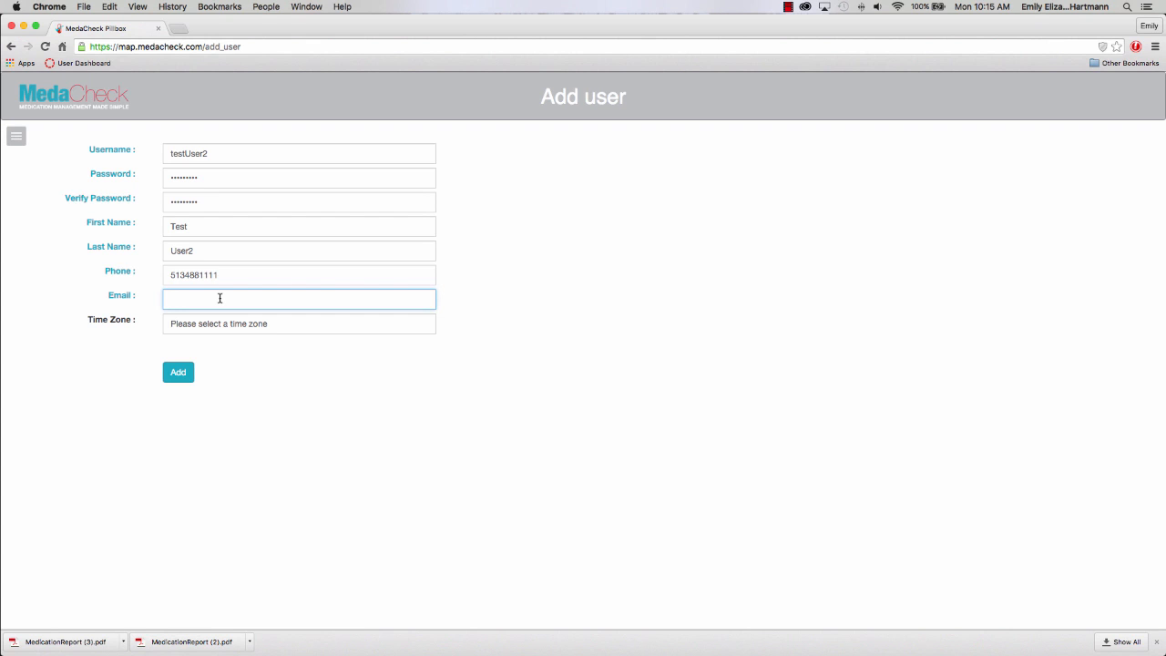
{"action": "type", "text": "test2@test.com"}
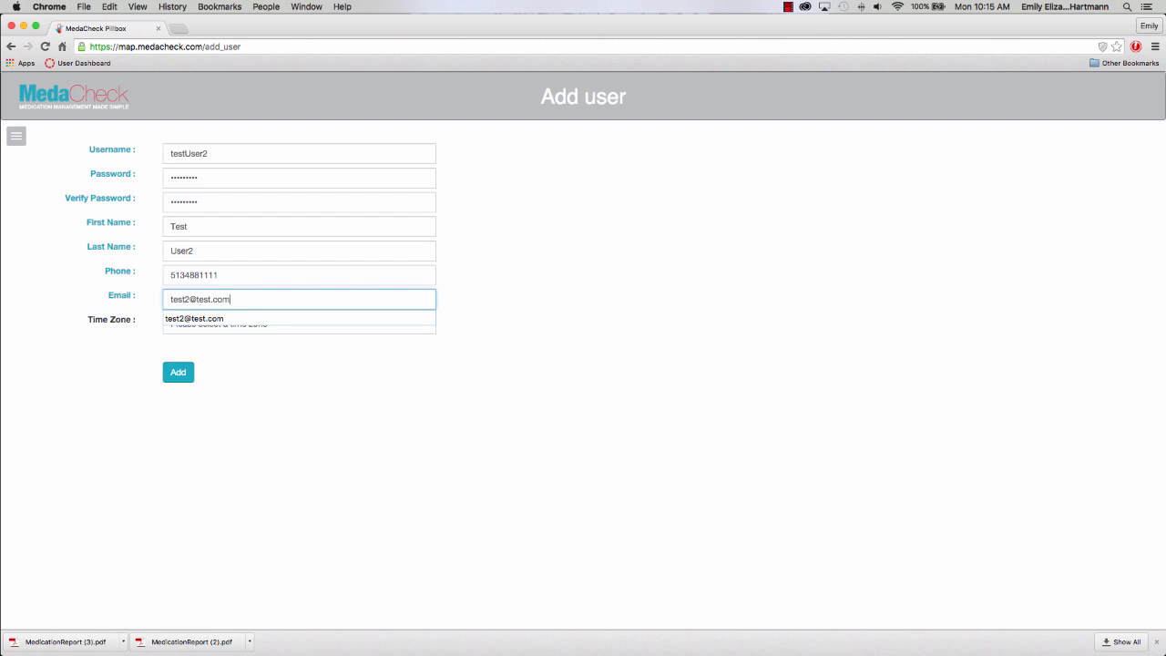
{"action": "left_click", "coordinate": [187, 325]}
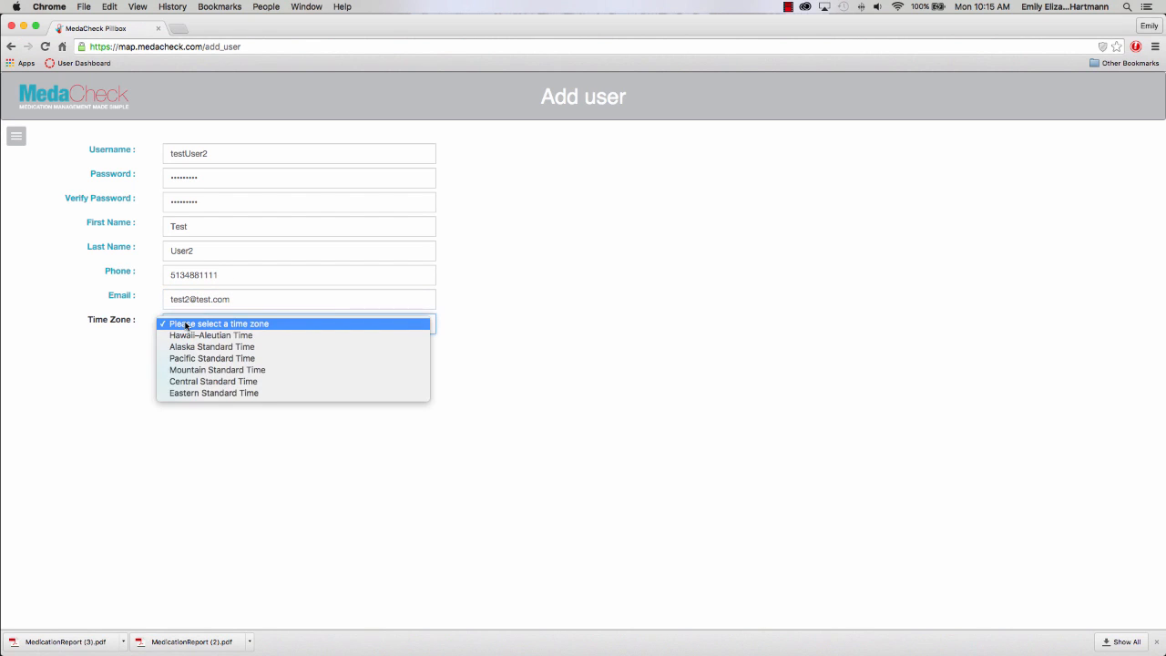
{"action": "left_click", "coordinate": [197, 394]}
{"action": "left_click", "coordinate": [178, 372]}
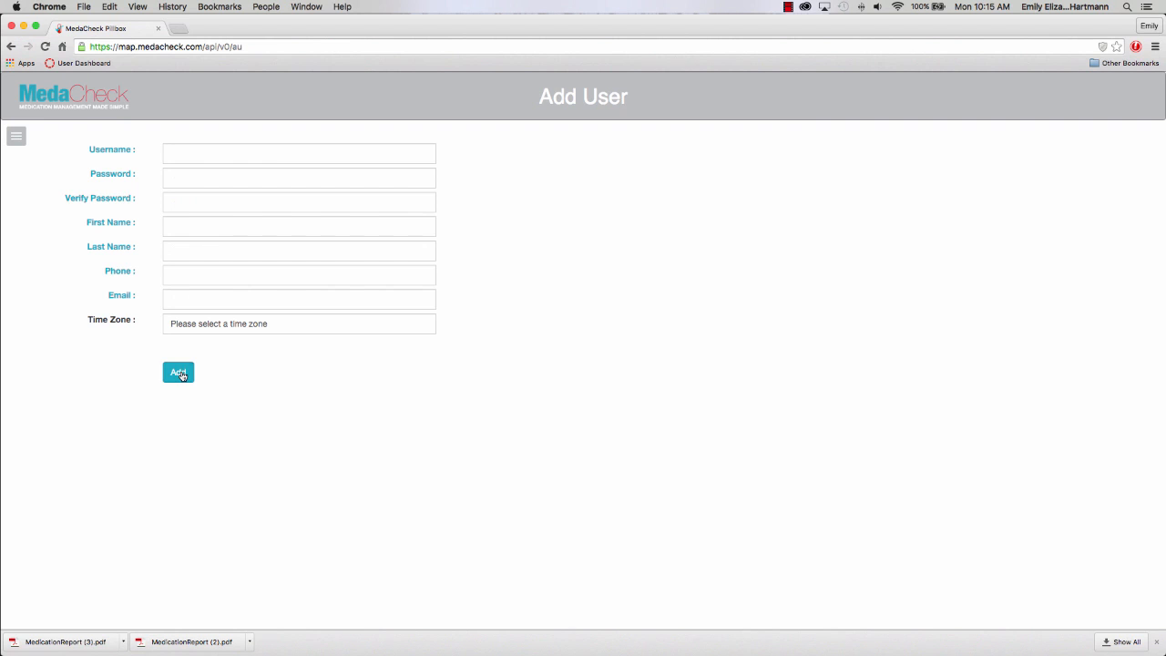
{"action": "left_click", "coordinate": [16, 136]}
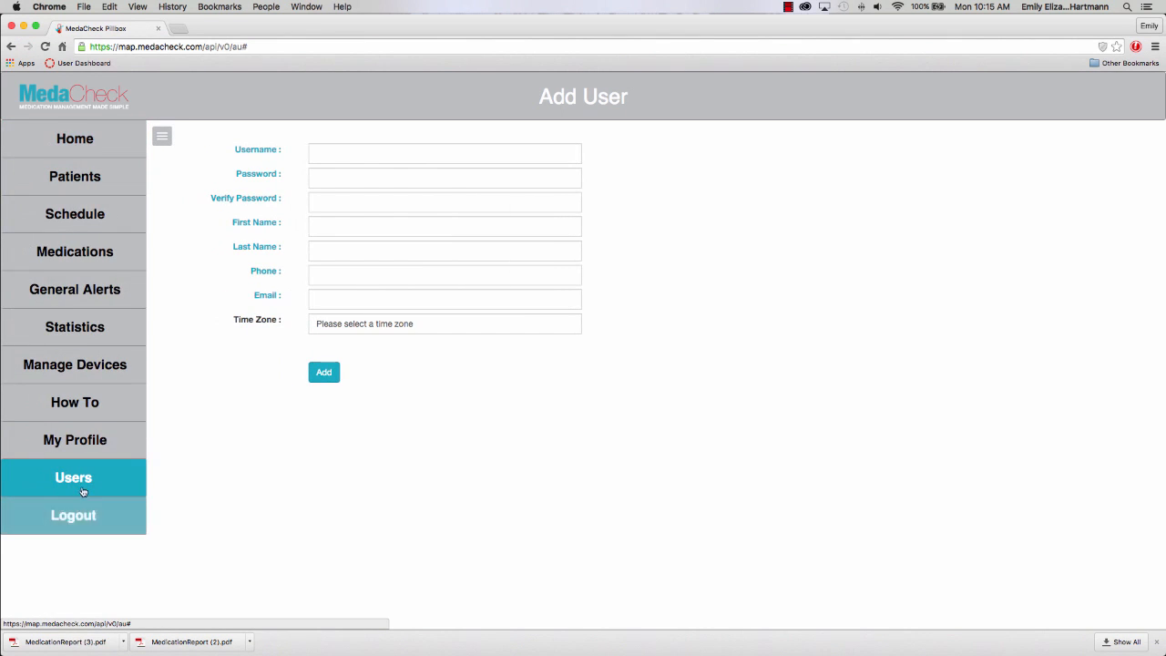
Check that testUser2 is in the user list and view its details without changes.
{"action": "left_click", "coordinate": [80, 481]}
{"action": "left_click", "coordinate": [82, 543]}
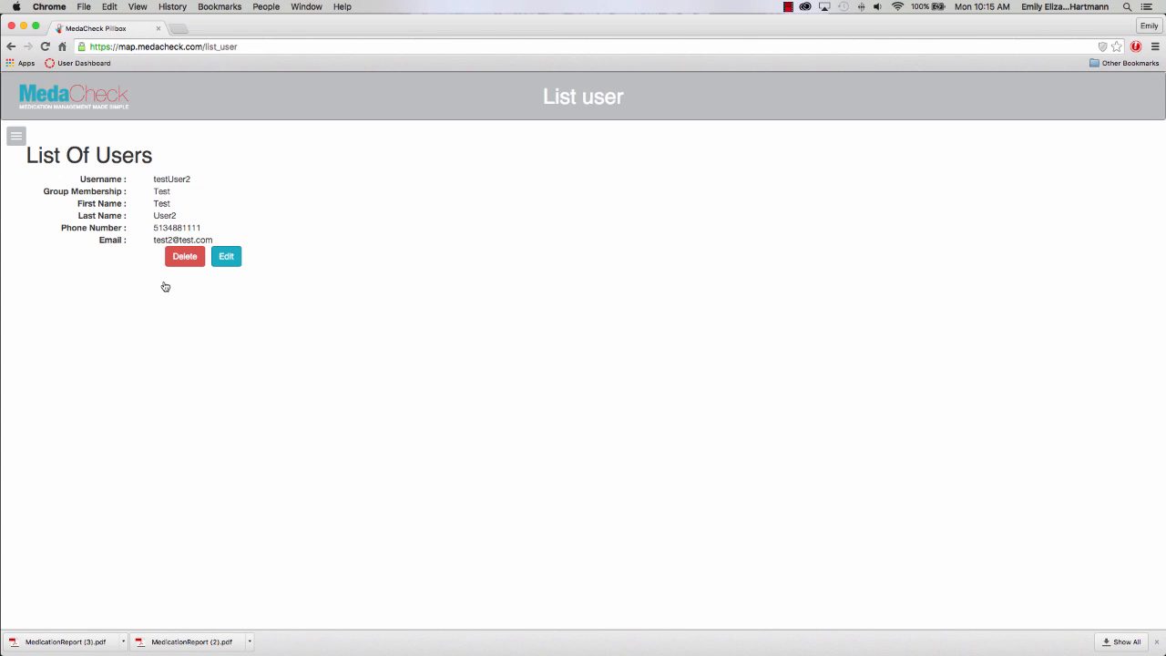
{"action": "left_click", "coordinate": [217, 254]}
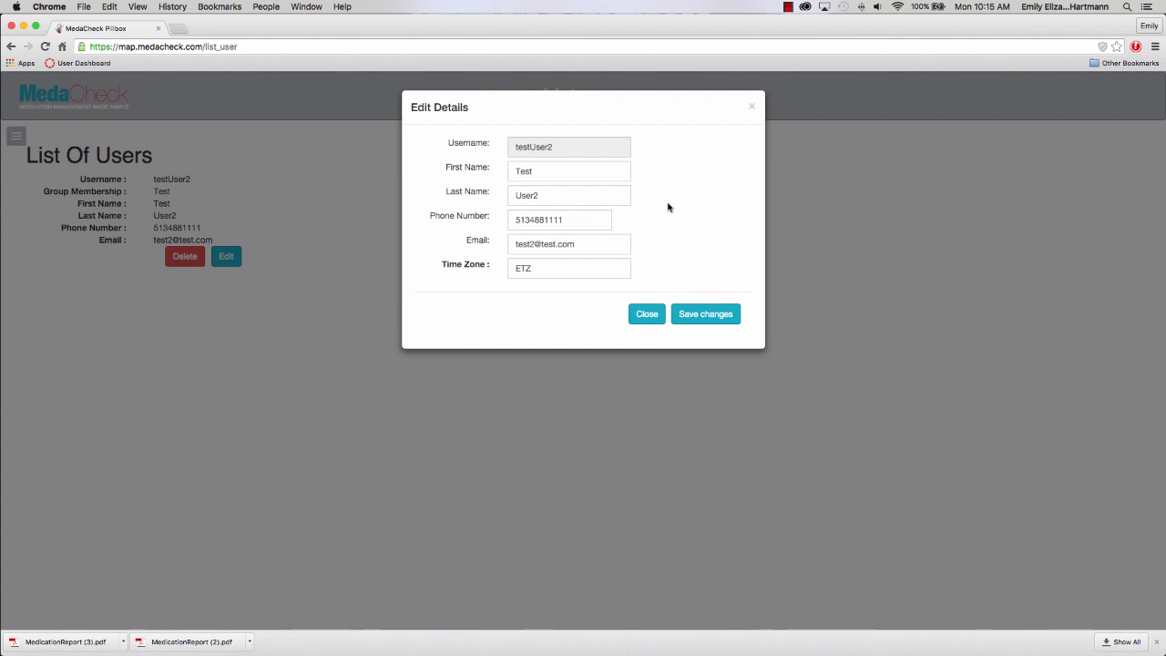
{"action": "left_click", "coordinate": [642, 313]}
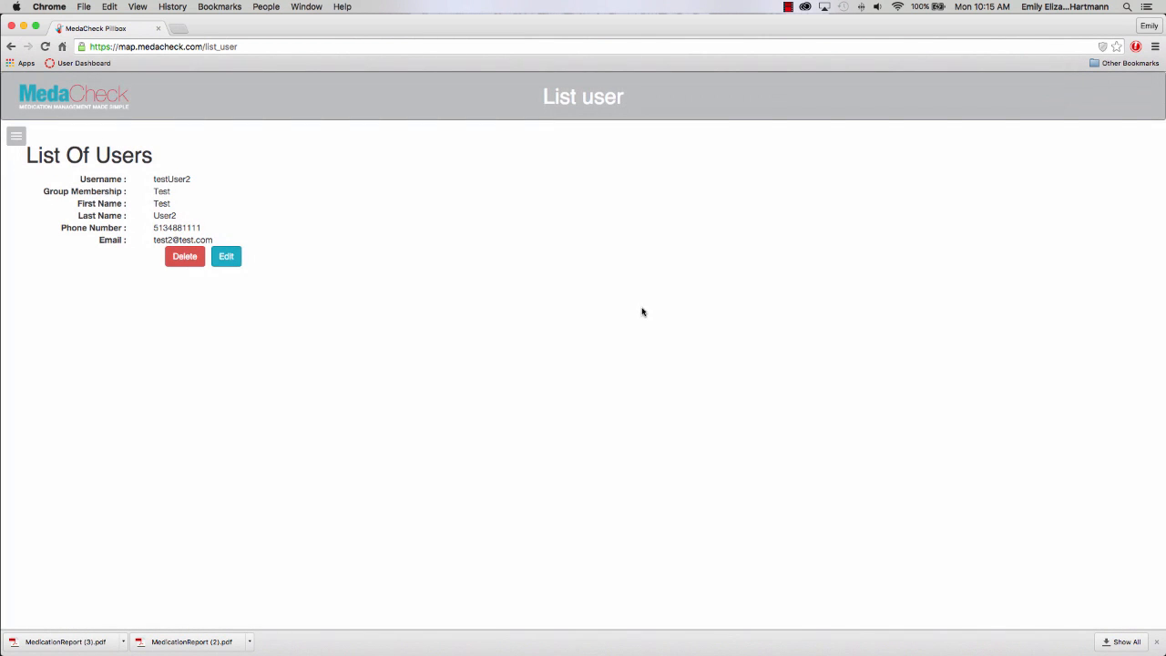
Review your own profile details without changes, then go back to the Home page.
{"action": "left_click", "coordinate": [22, 139]}
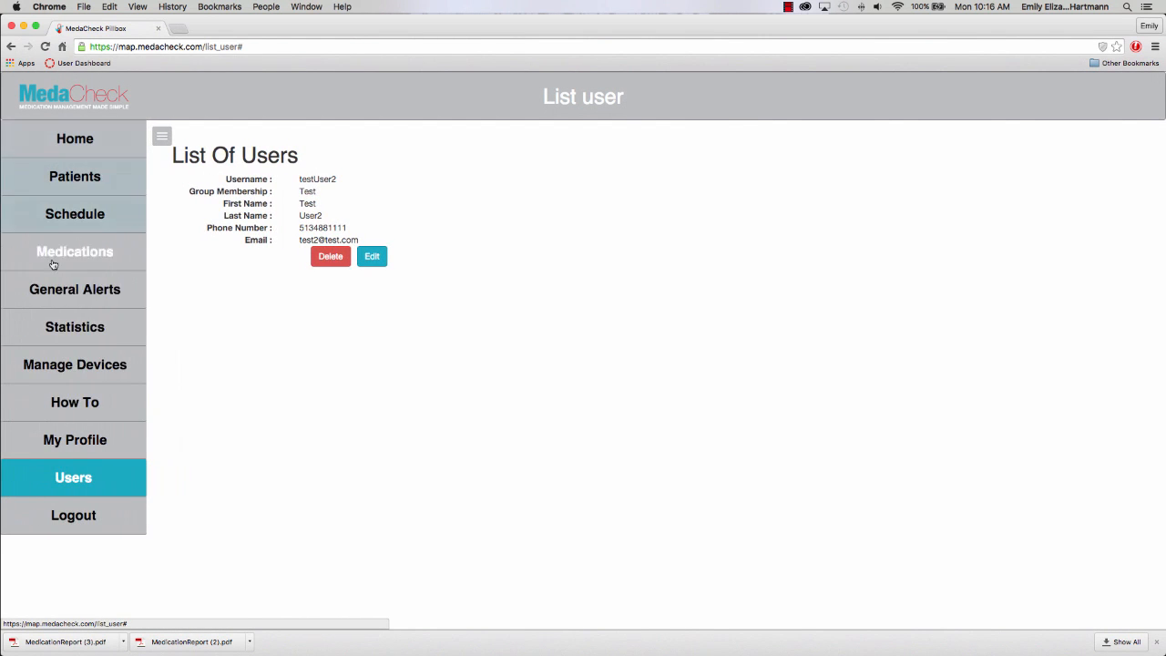
{"action": "left_click", "coordinate": [71, 440]}
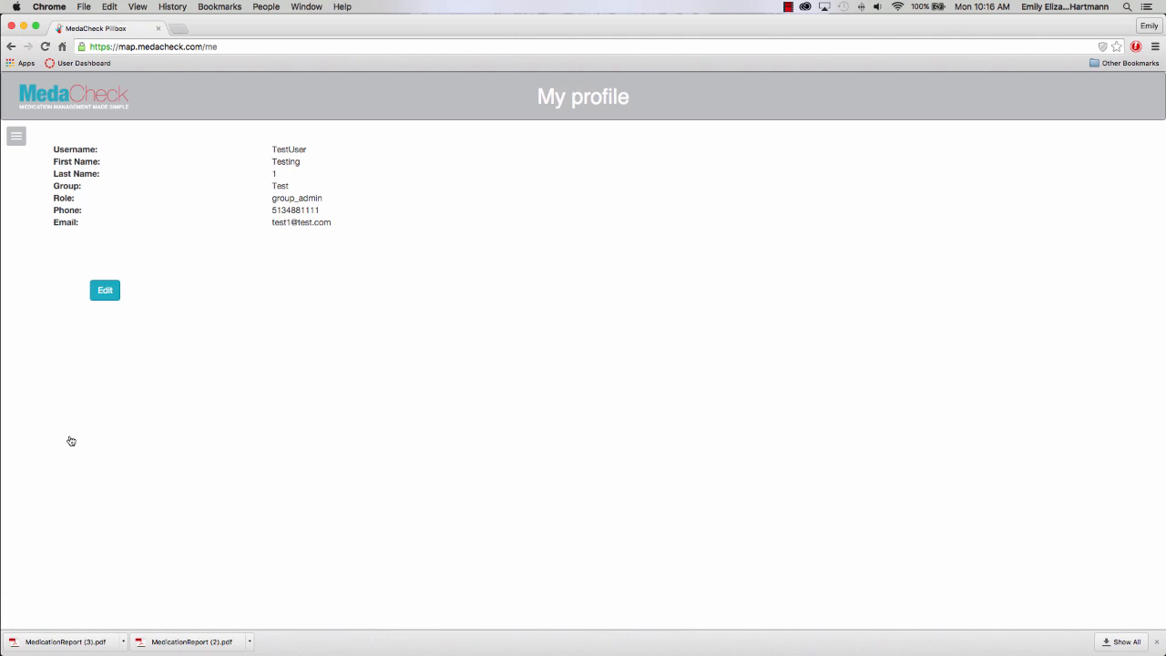
{"action": "left_click", "coordinate": [103, 296]}
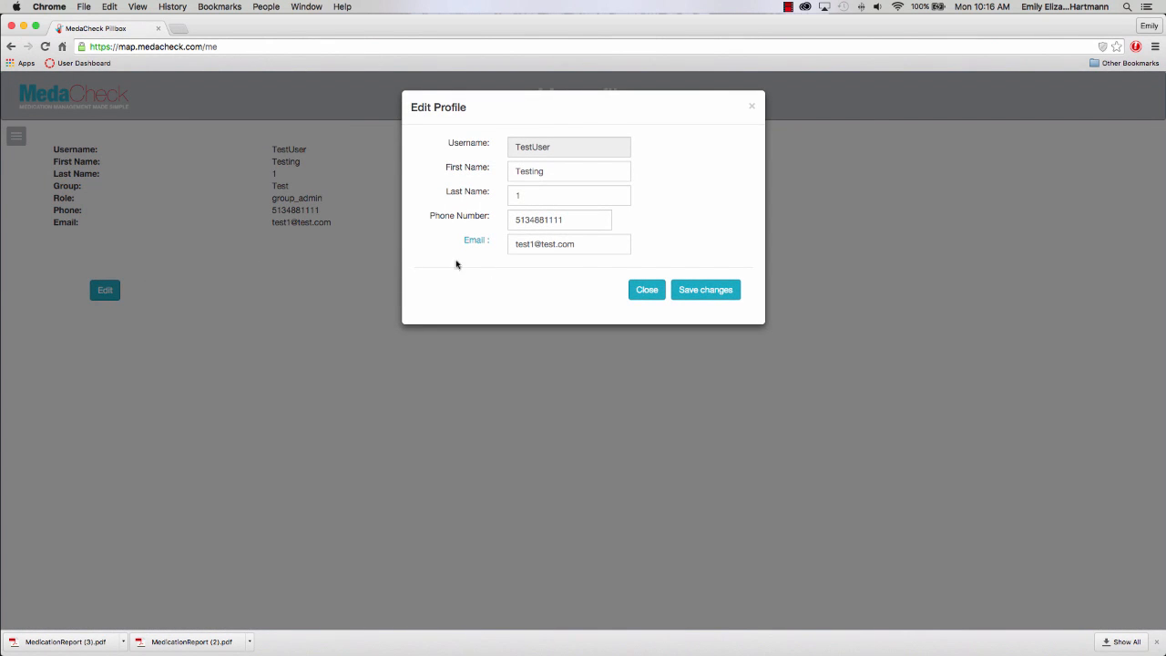
{"action": "left_click", "coordinate": [640, 289]}
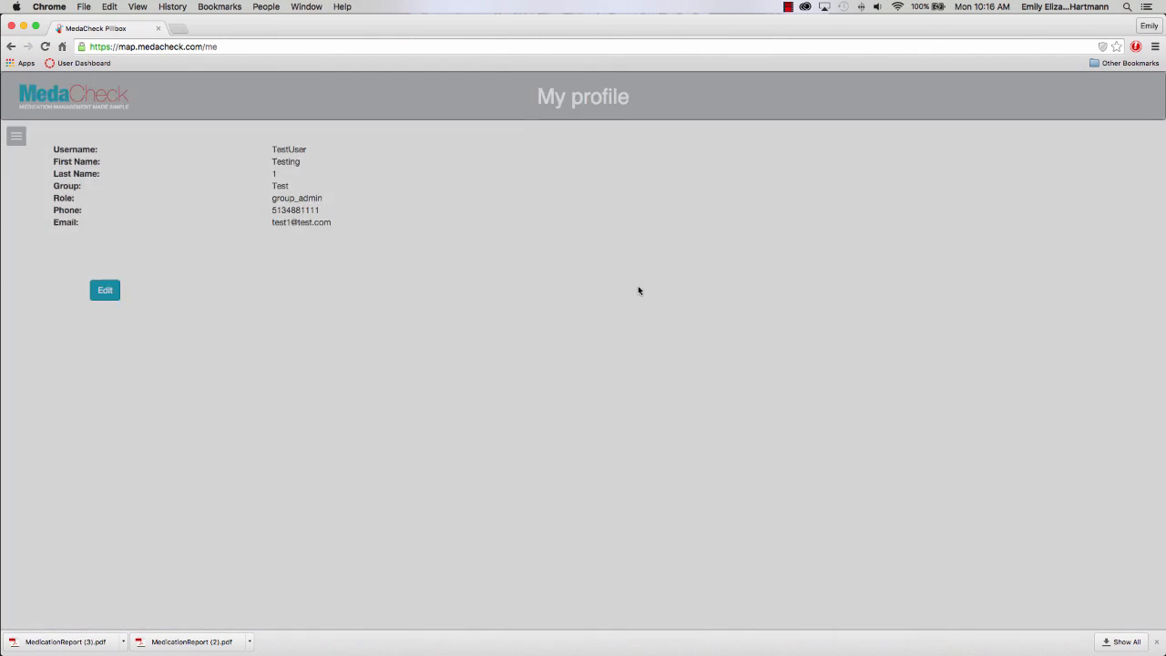
{"action": "left_click", "coordinate": [24, 142]}
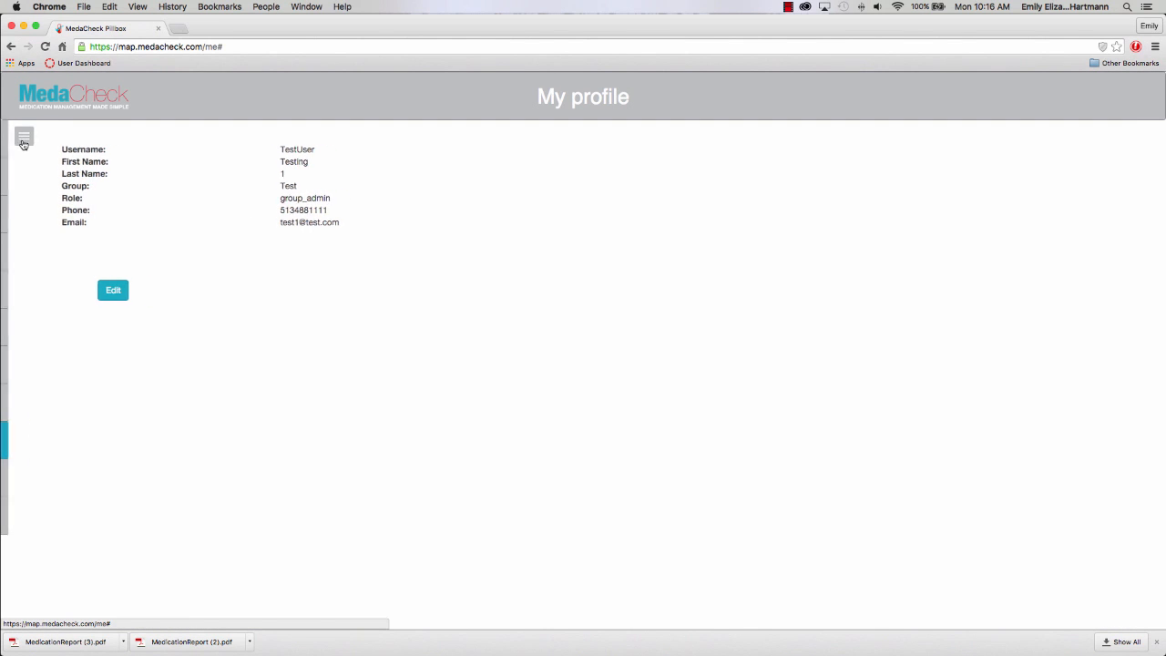
{"action": "left_click", "coordinate": [53, 143]}
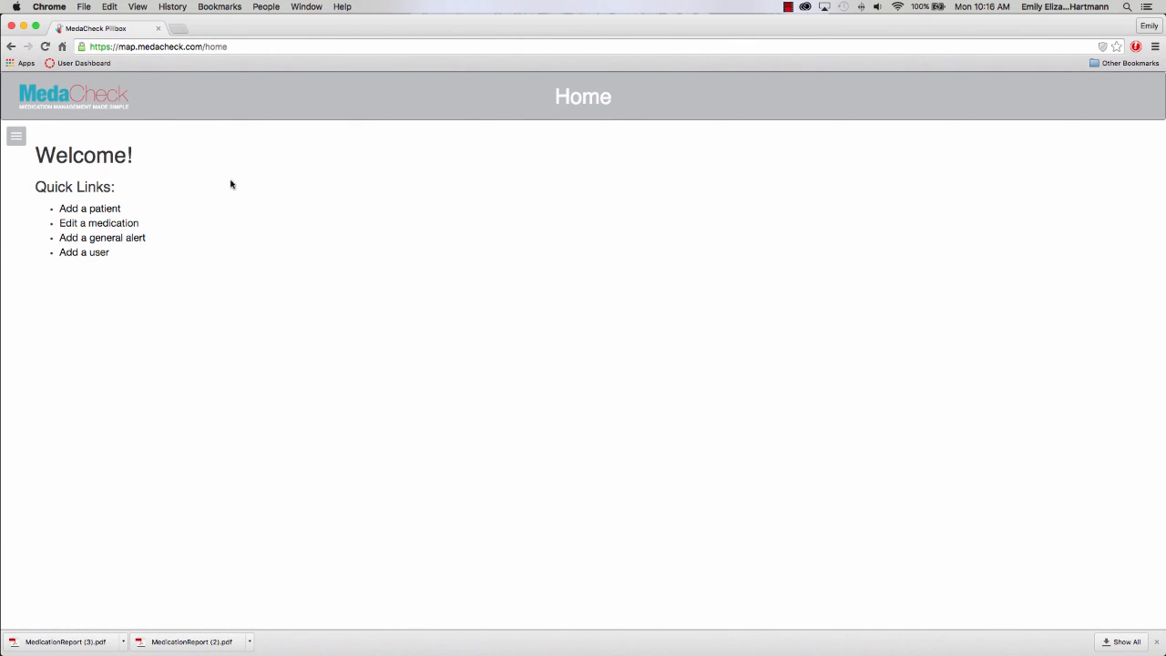